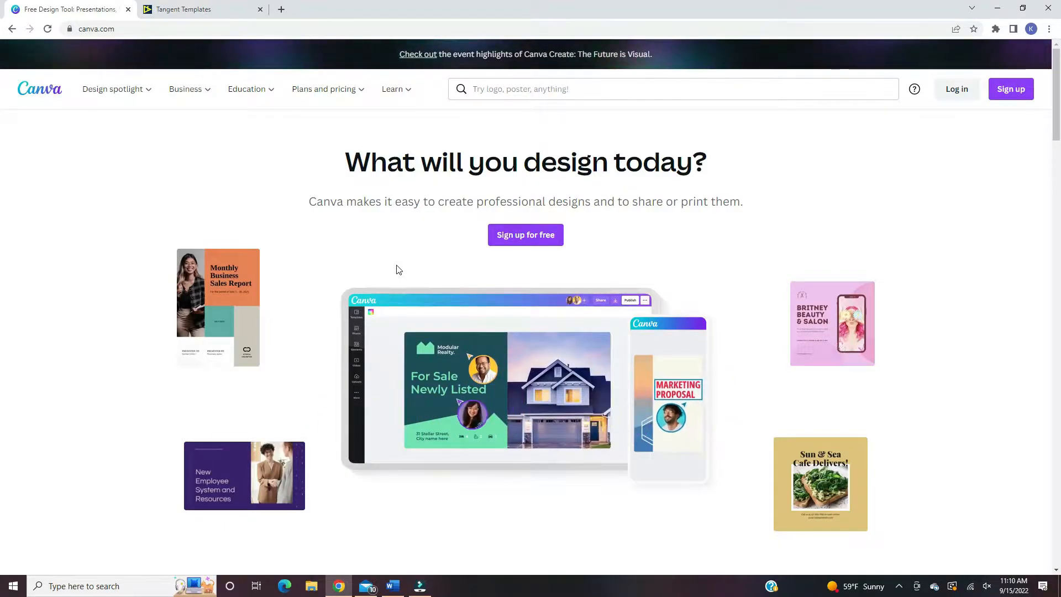
# Switch to the Tangent Templates site, read through its overview of features, and log in to the account
pyautogui.hotkey('ctrl', 'Tab')
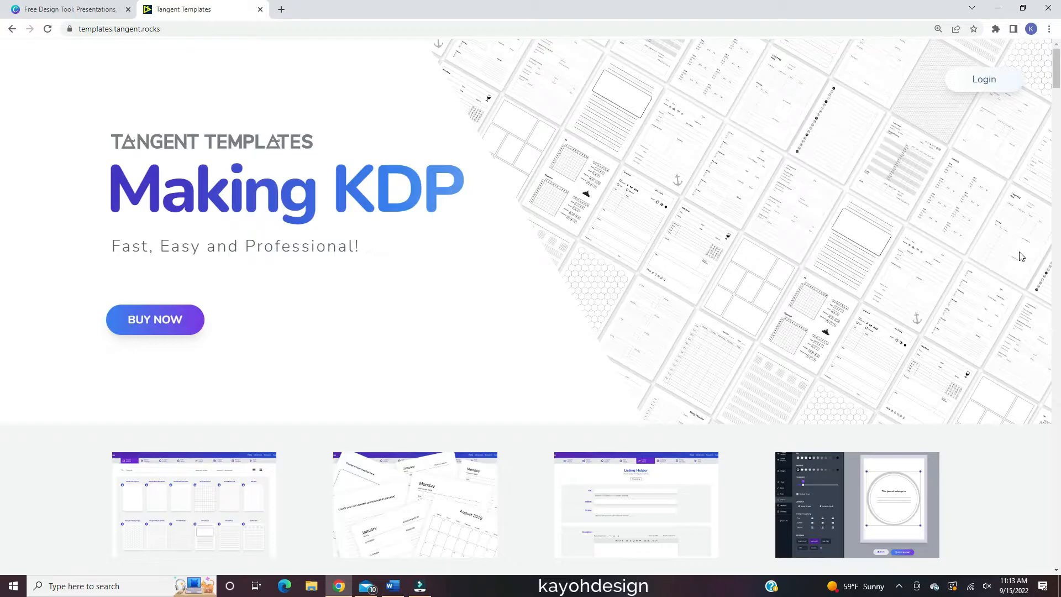
pyautogui.scroll(-6, 1021, 256)
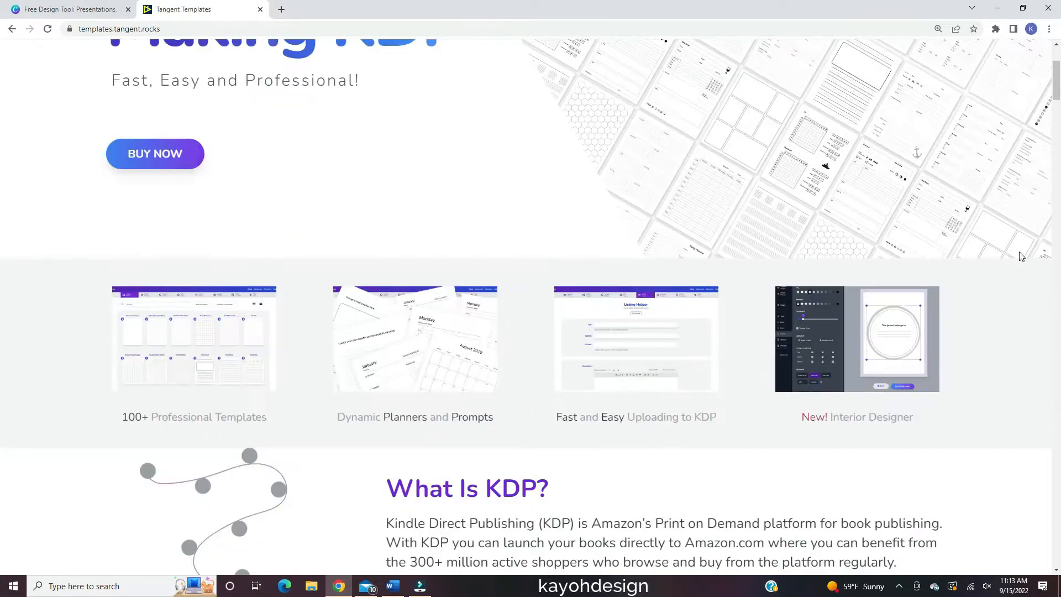
pyautogui.scroll(-7, 1021, 256)
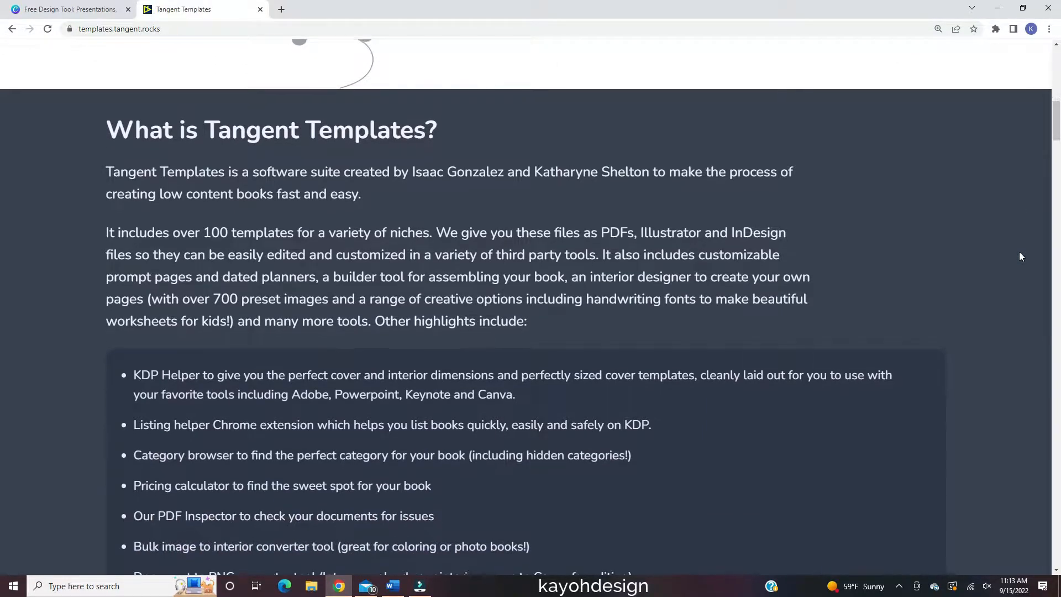
pyautogui.scroll(-1, 1022, 256)
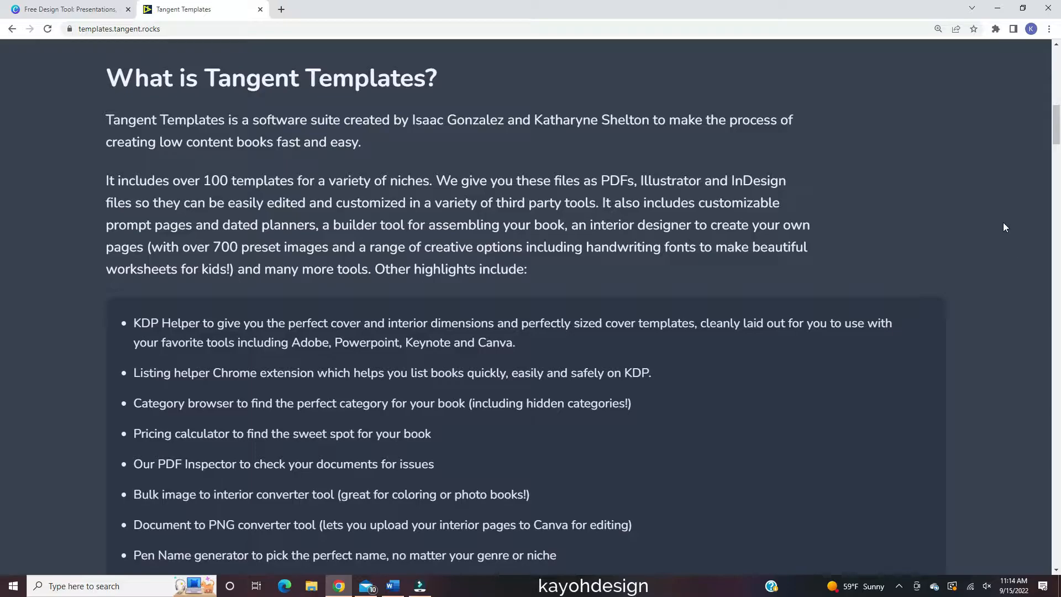
pyautogui.scroll(-3, 1004, 227)
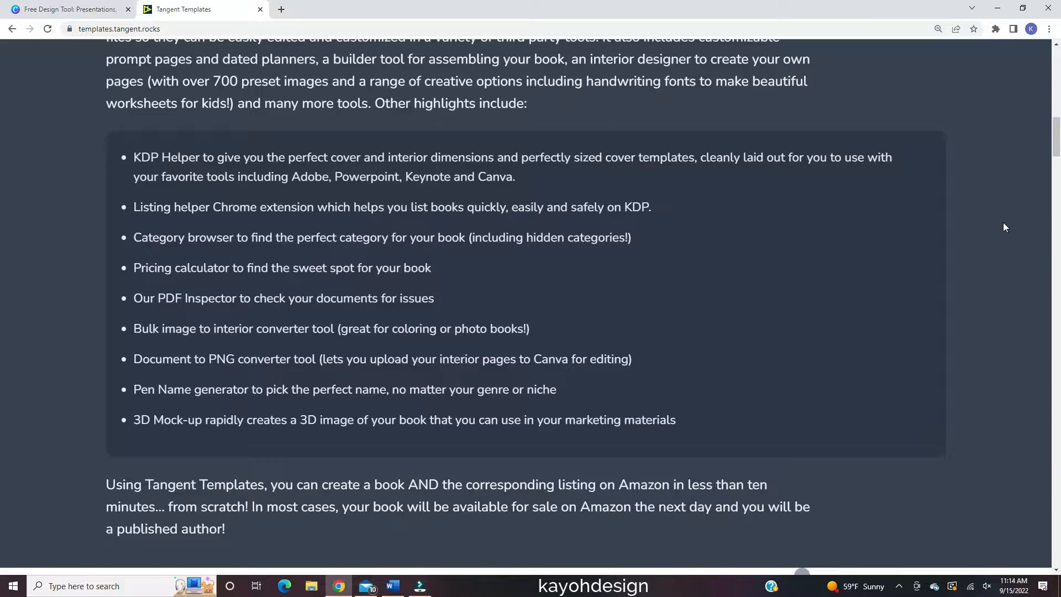
pyautogui.scroll(10, 1005, 227)
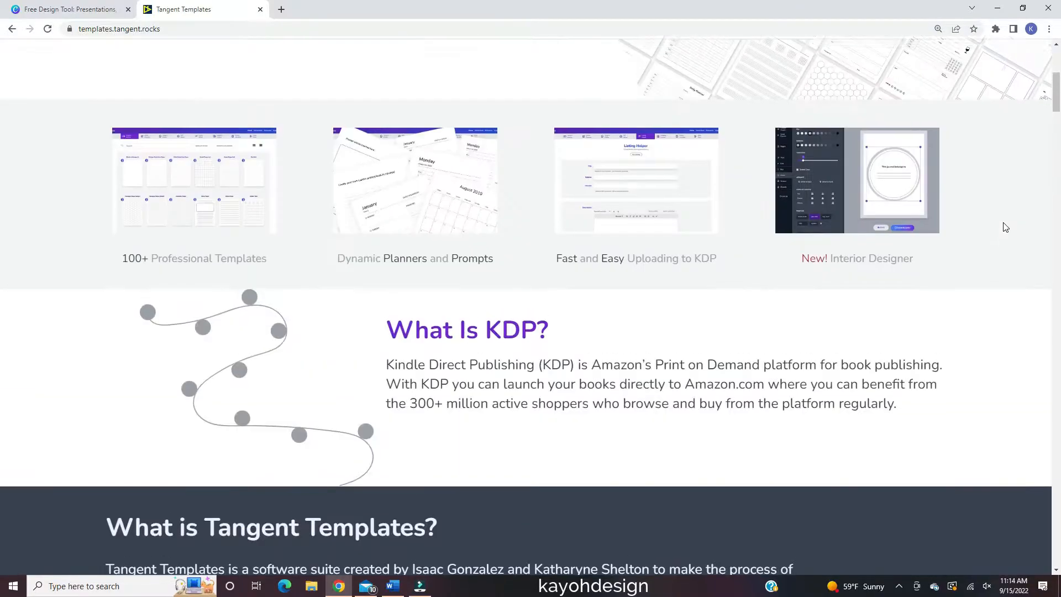
pyautogui.scroll(5, 1004, 227)
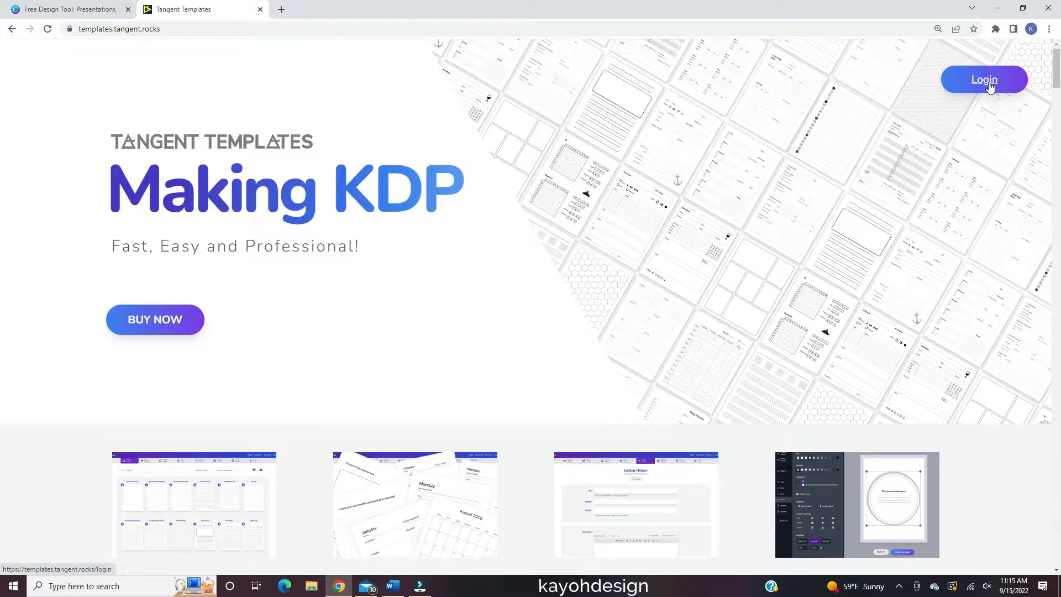
pyautogui.click(989, 83)
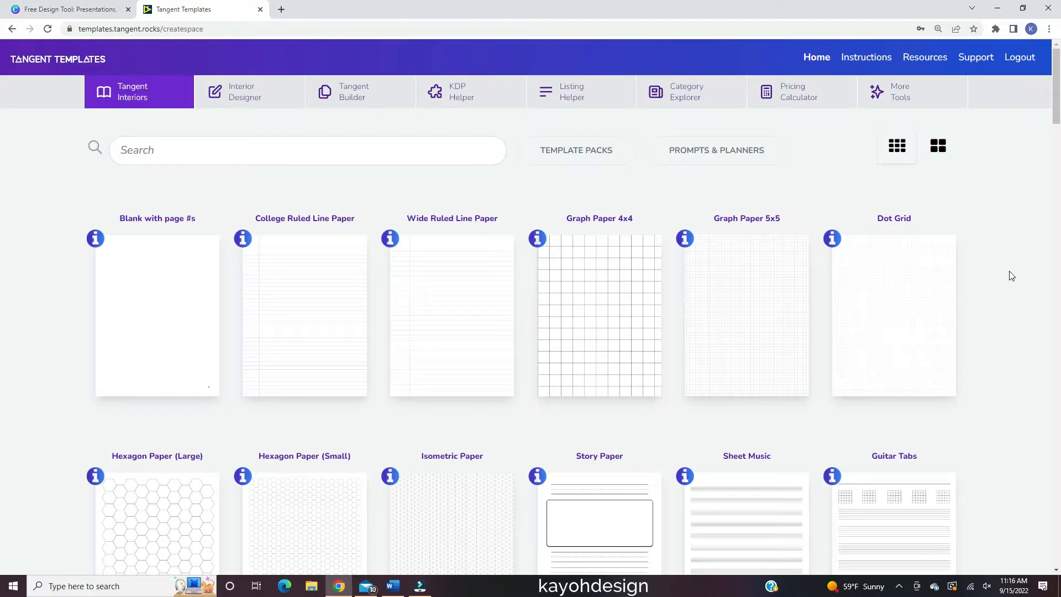
# Look through the catalogue of interior templates, from ruled and graph papers to trackers, planners and checklists
pyautogui.scroll(-4, 1011, 276)
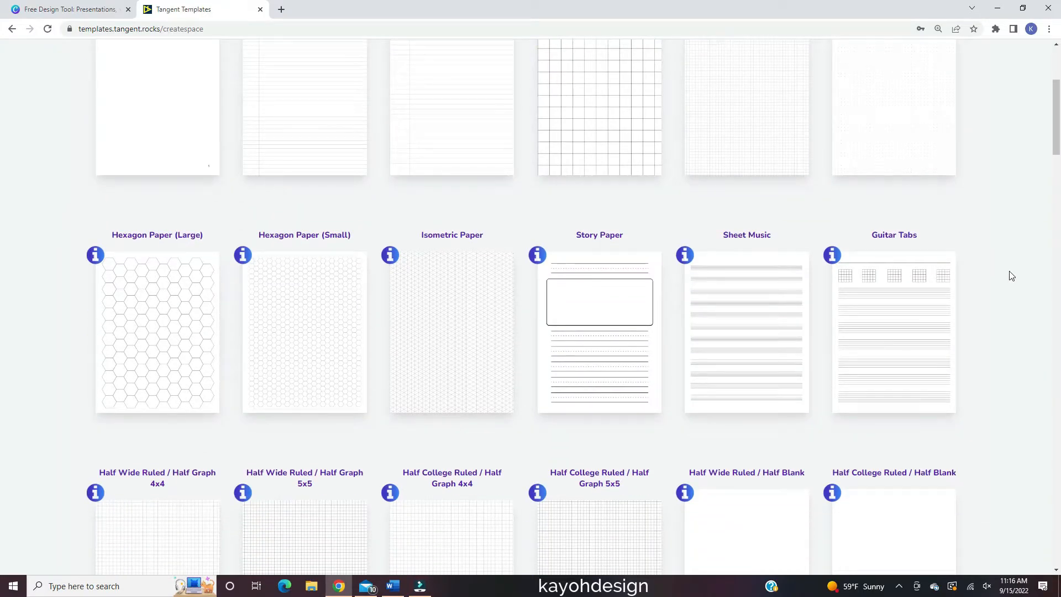
pyautogui.scroll(-3, 1012, 276)
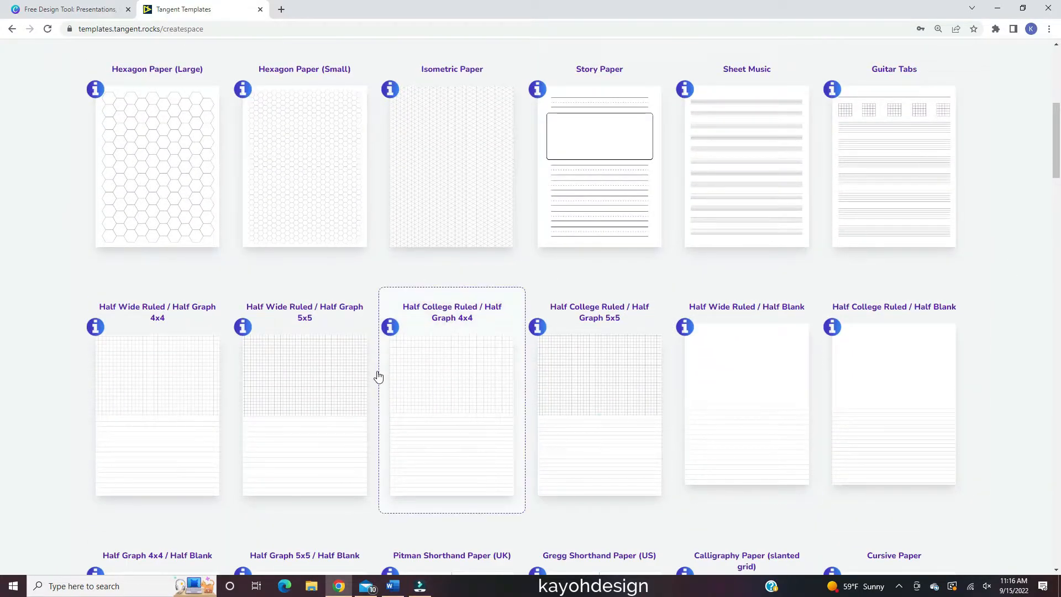
pyautogui.scroll(-2, 1037, 289)
pyautogui.scroll(-5, 1004, 285)
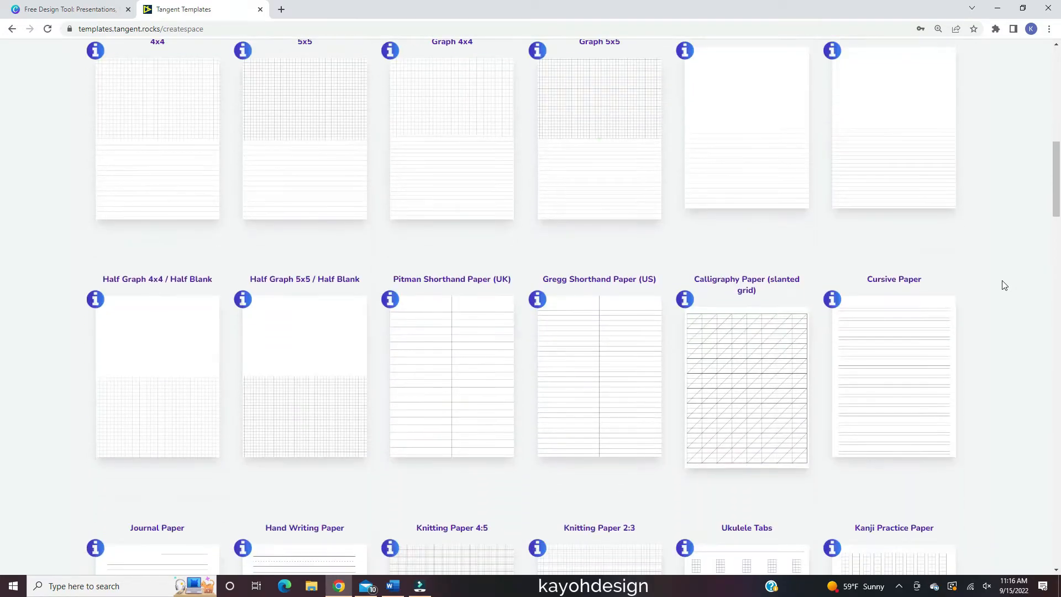
pyautogui.scroll(-9, 1005, 286)
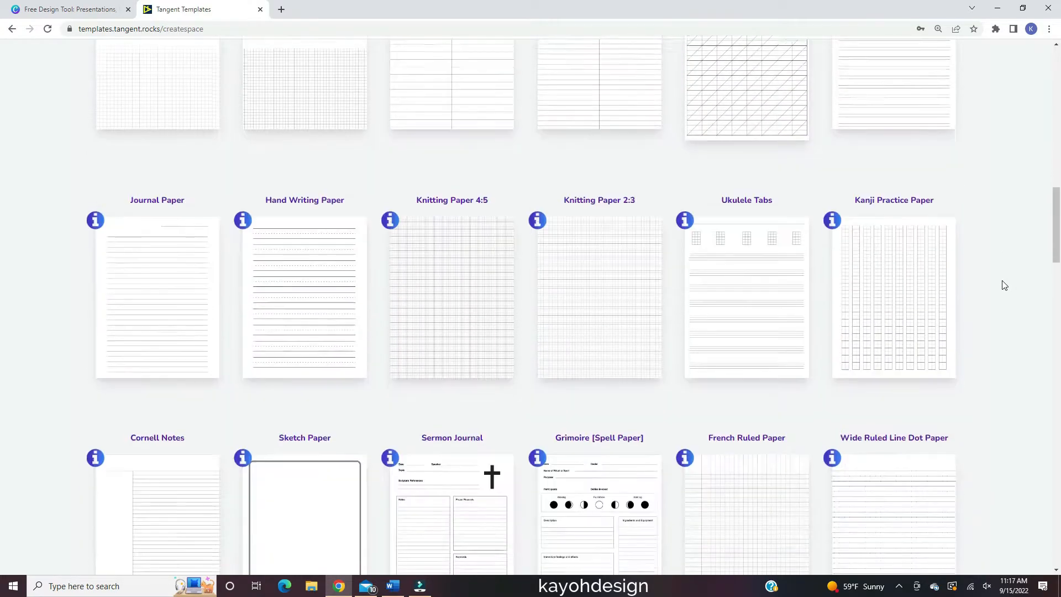
pyautogui.scroll(-20, 1005, 286)
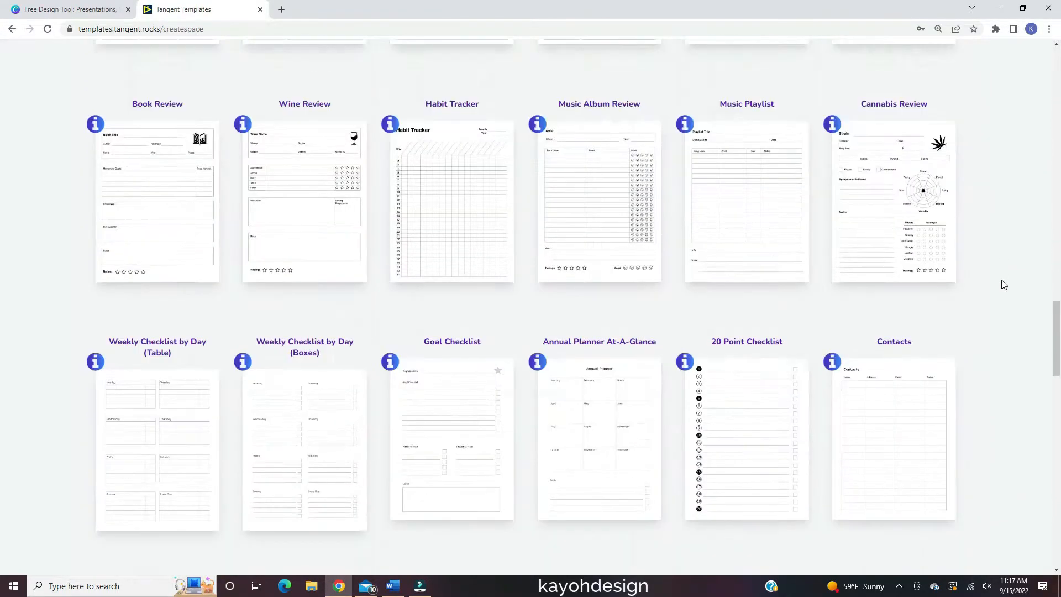
pyautogui.scroll(20, 1023, 340)
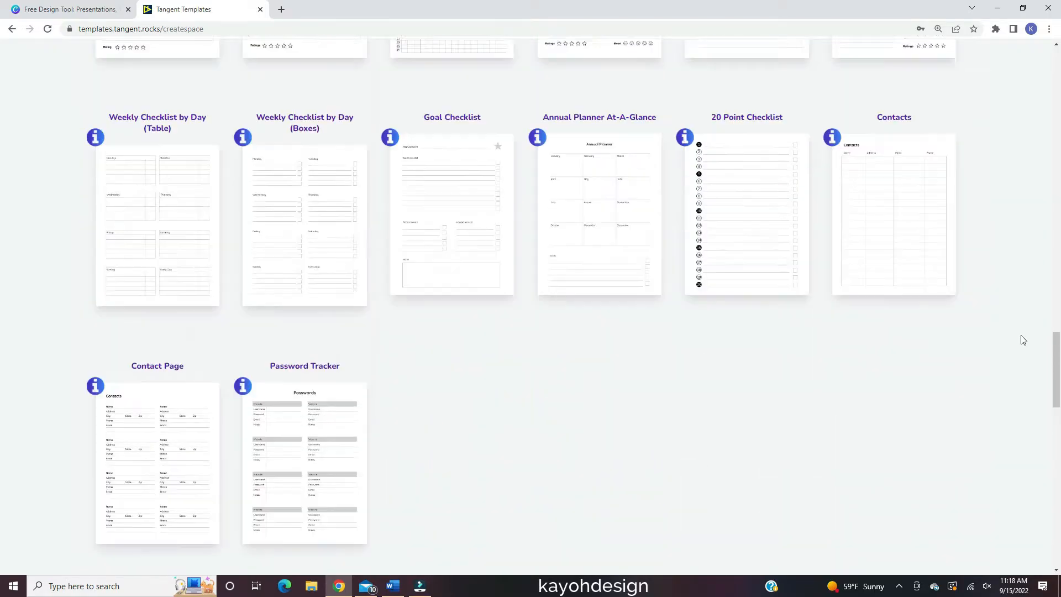
pyautogui.scroll(17, 1023, 339)
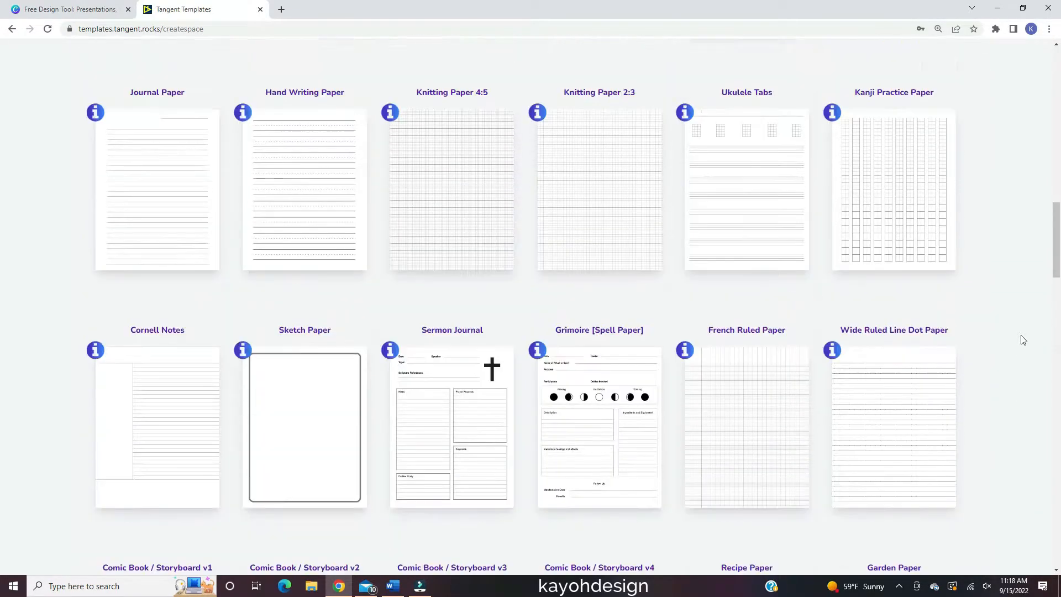
pyautogui.scroll(15, 1023, 340)
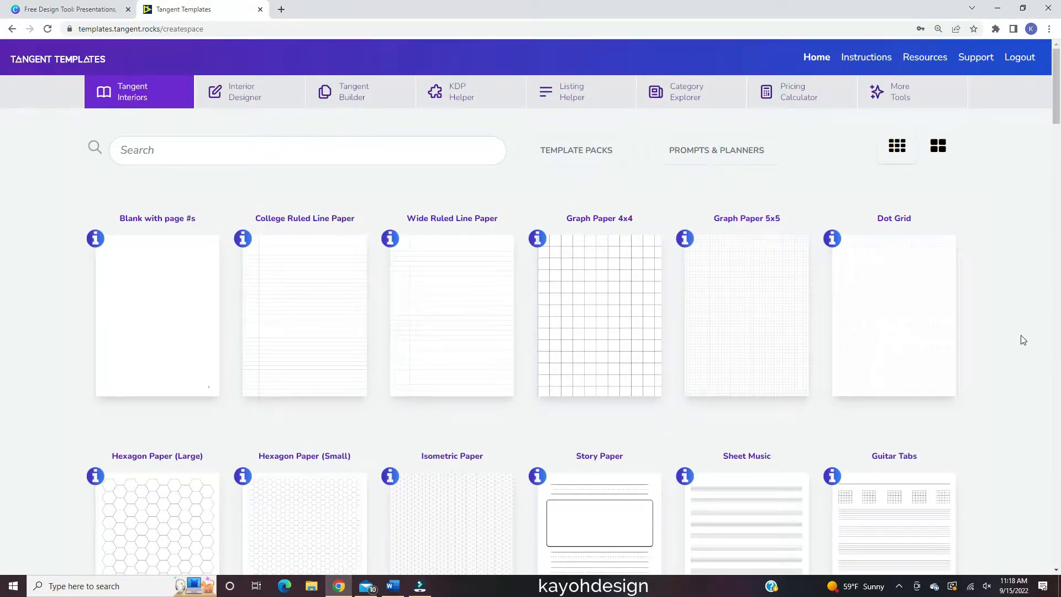
# Open the Dot Grid interior template and look over its page preview
pyautogui.click(896, 326)
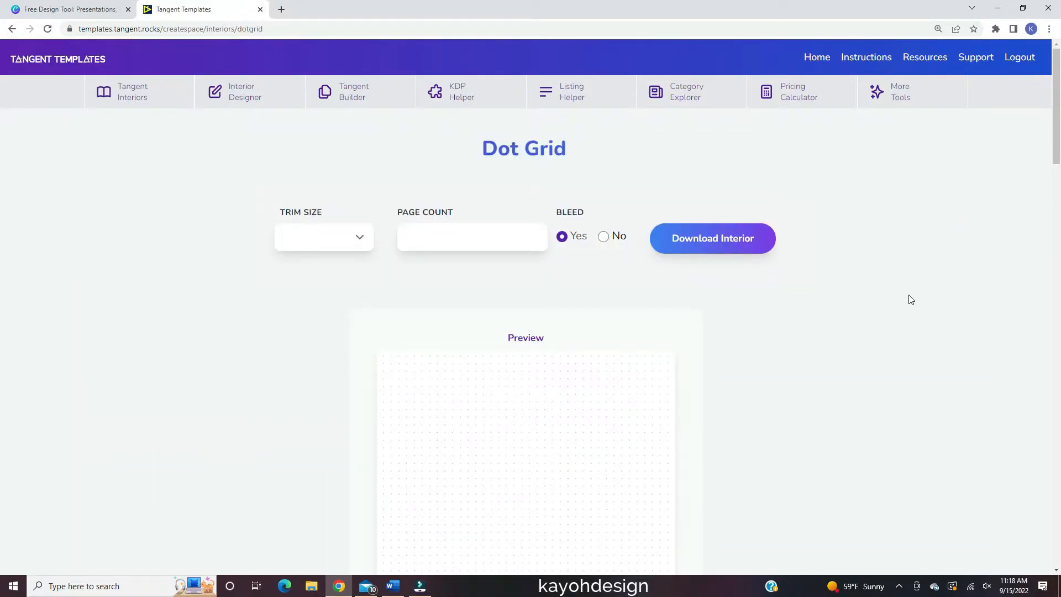
pyautogui.scroll(-1, 911, 300)
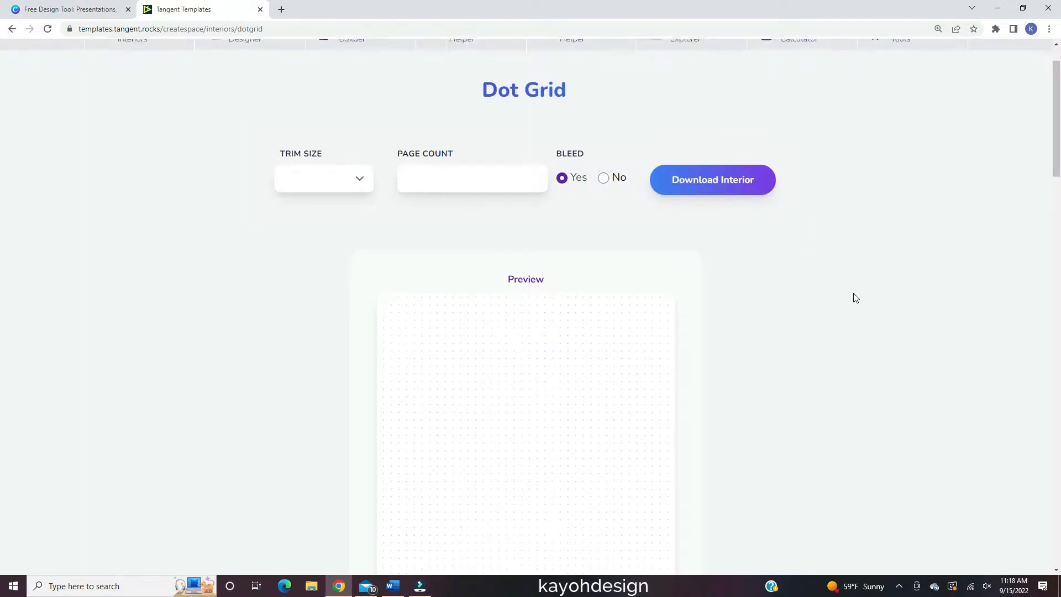
pyautogui.scroll(-1, 855, 298)
pyautogui.scroll(-1, 856, 298)
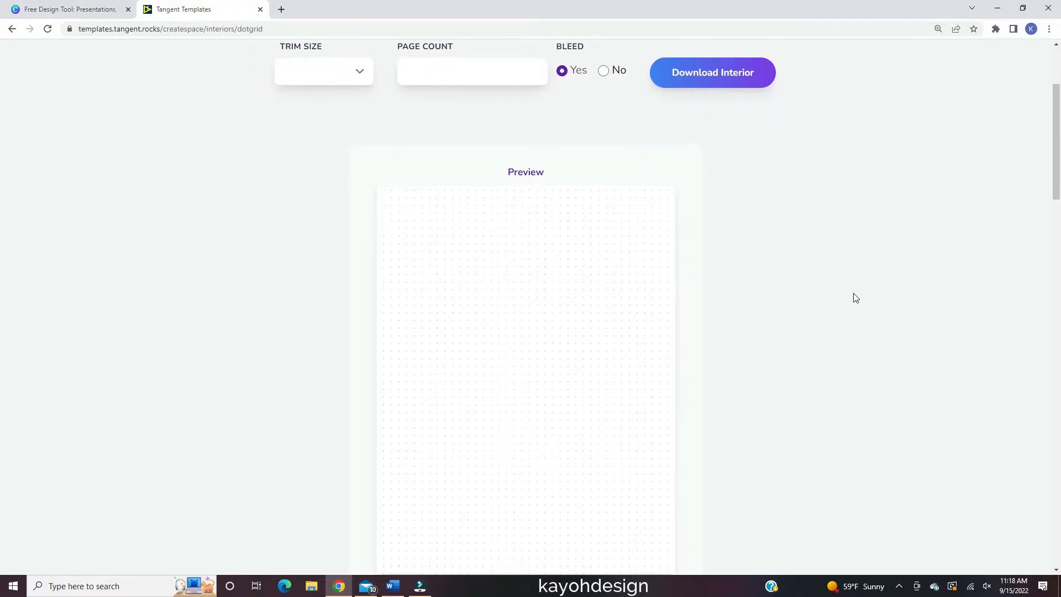
pyautogui.scroll(-1, 856, 298)
pyautogui.scroll(2, 856, 298)
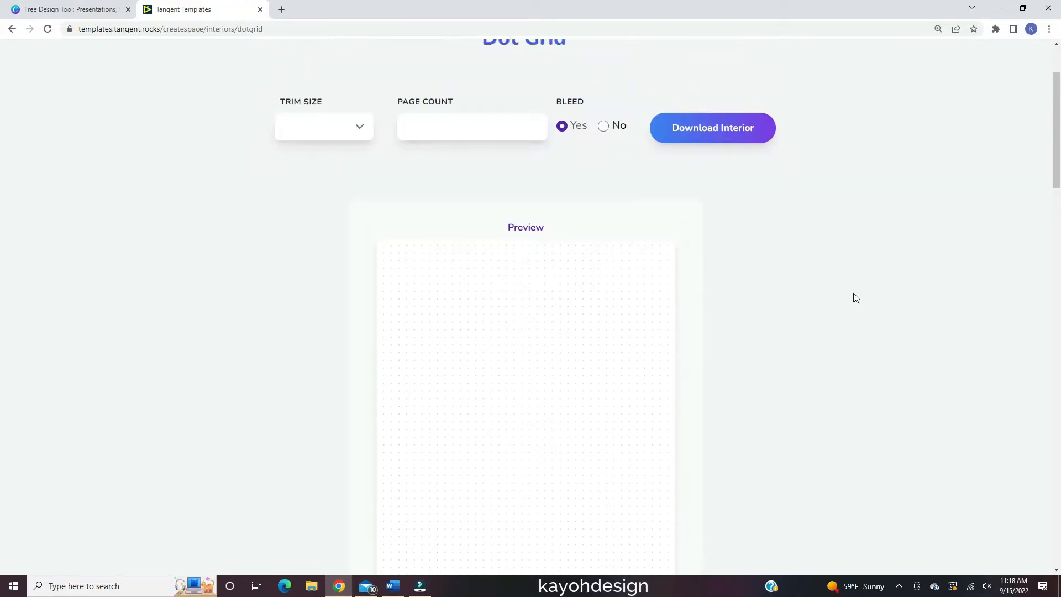
pyautogui.scroll(1, 855, 298)
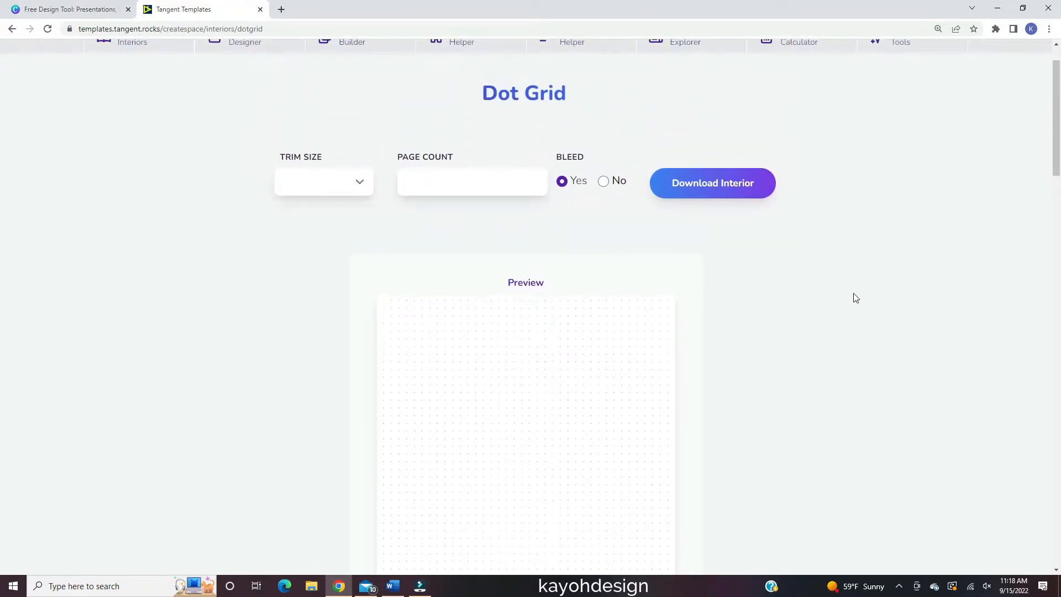
# Set the dot grid interior to a 6 x 9 trim size and 200 pages, and download it with bleed
pyautogui.click(361, 184)
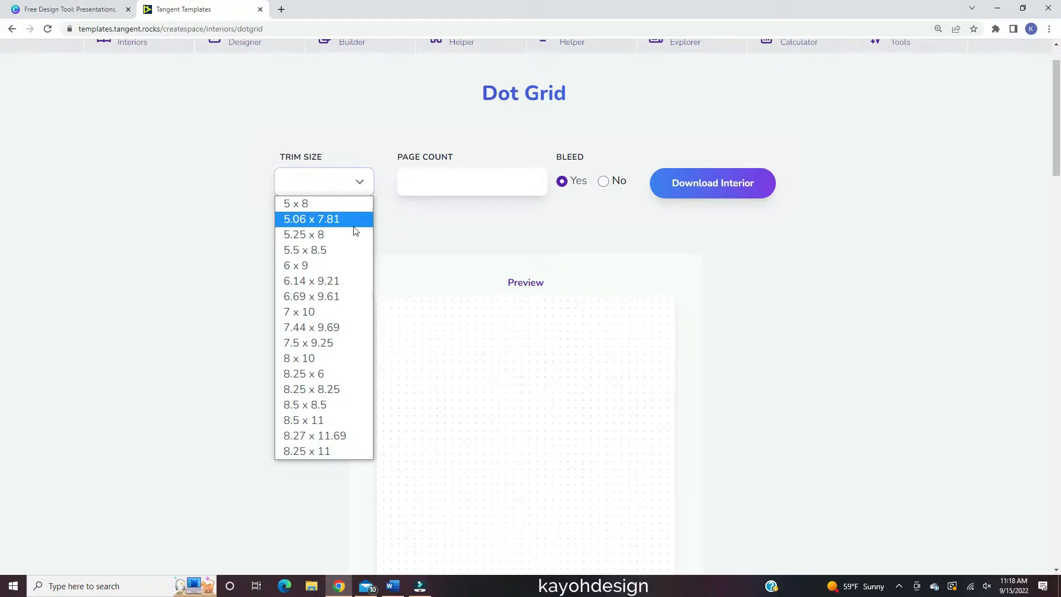
pyautogui.click(334, 259)
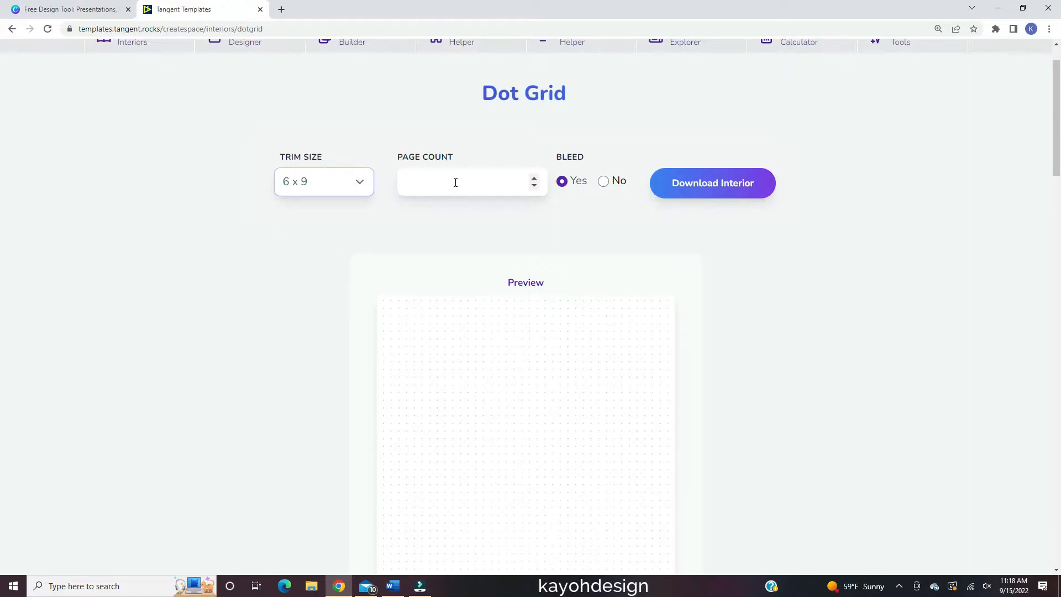
pyautogui.click(455, 182)
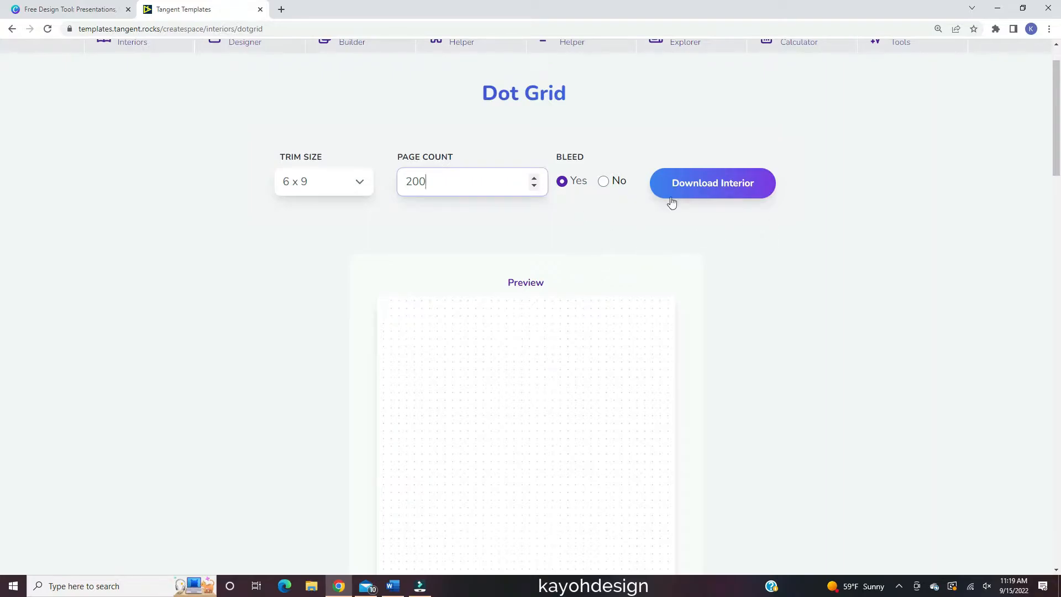
pyautogui.click(751, 190)
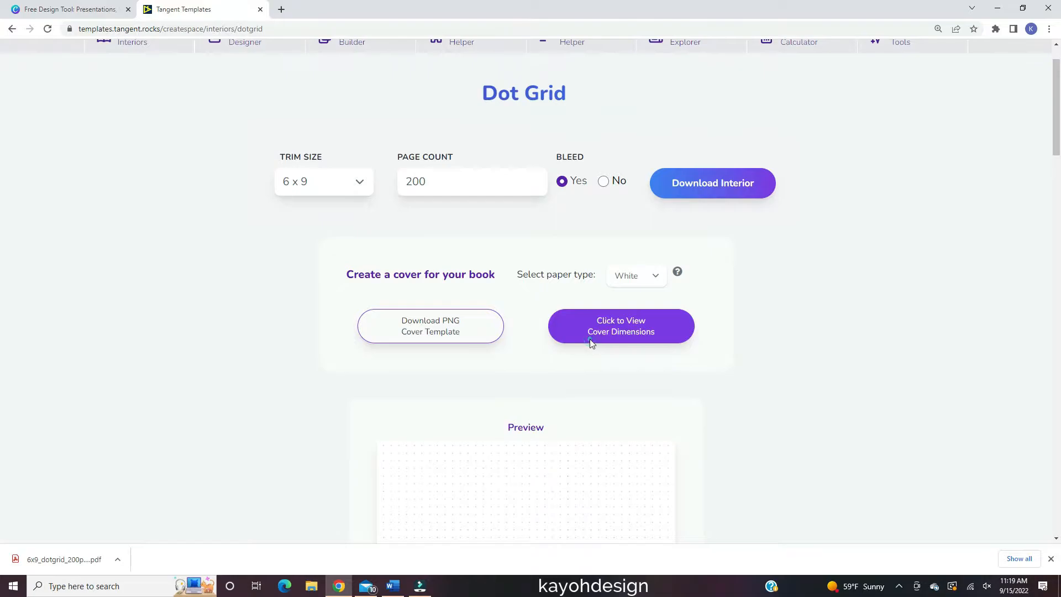
# Open the paperback cover dimensions for this book and download the print-ready PNG cover template
pyautogui.click(591, 344)
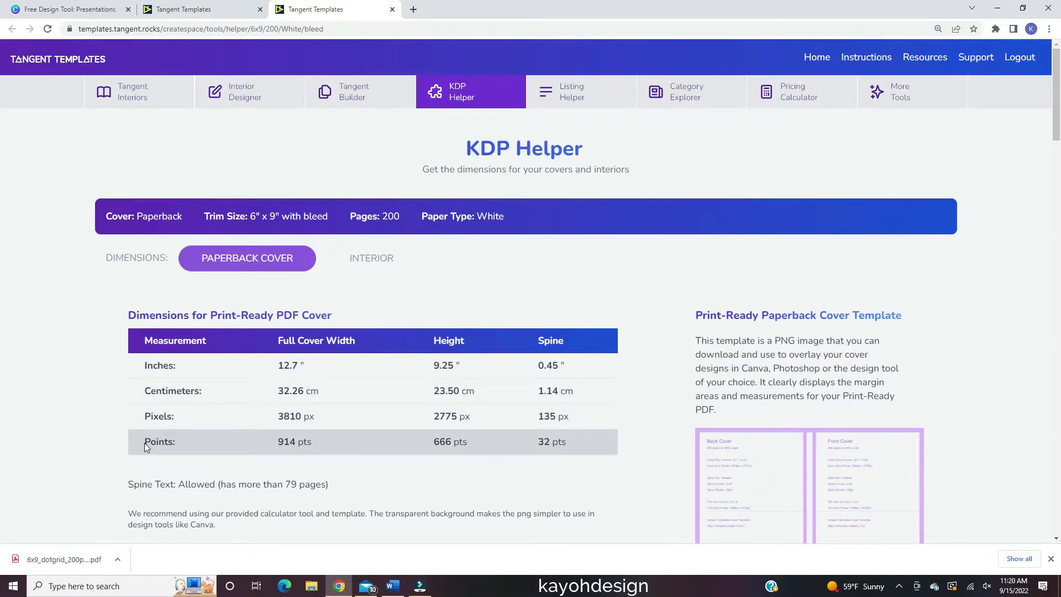
pyautogui.scroll(-1, 96, 414)
pyautogui.scroll(-2, 97, 414)
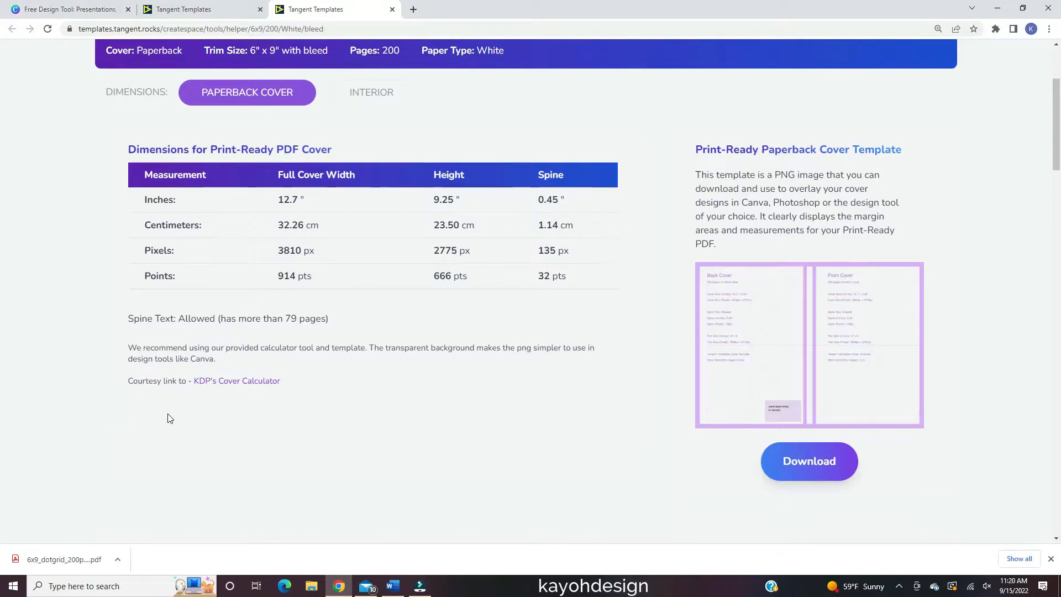
pyautogui.scroll(1, 549, 201)
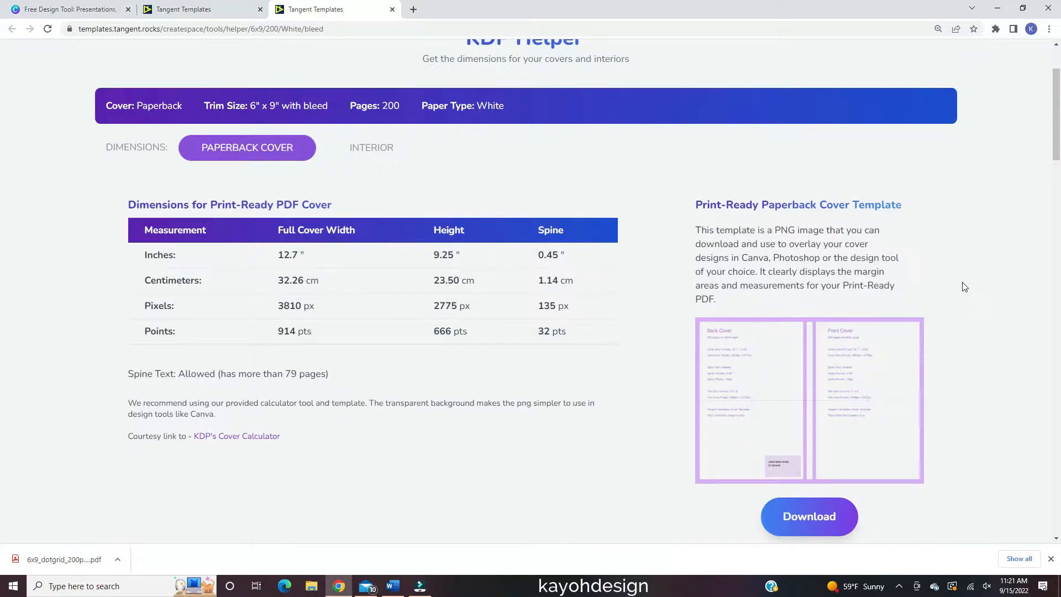
pyautogui.scroll(-1, 965, 287)
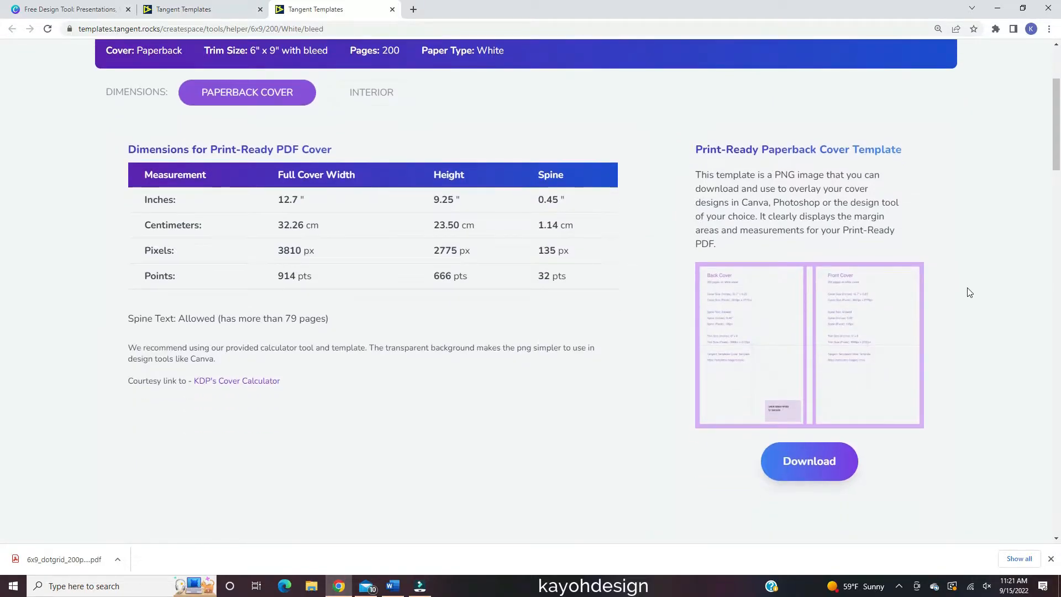
pyautogui.click(799, 479)
pyautogui.scroll(3, 951, 452)
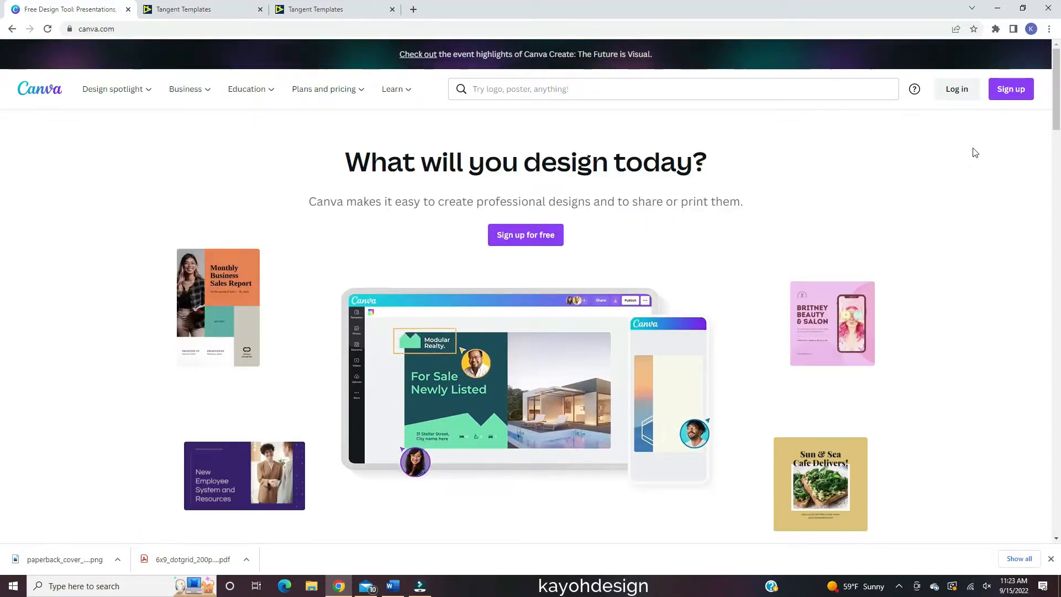
# Log in to Canva and start a custom-size design measured in inches
pyautogui.click(958, 90)
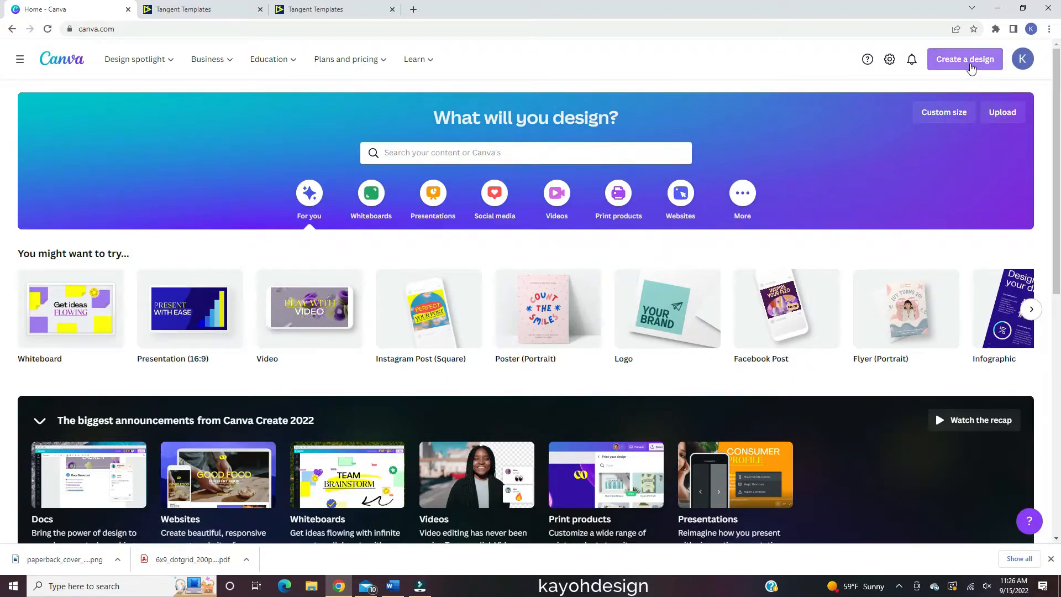
pyautogui.click(971, 66)
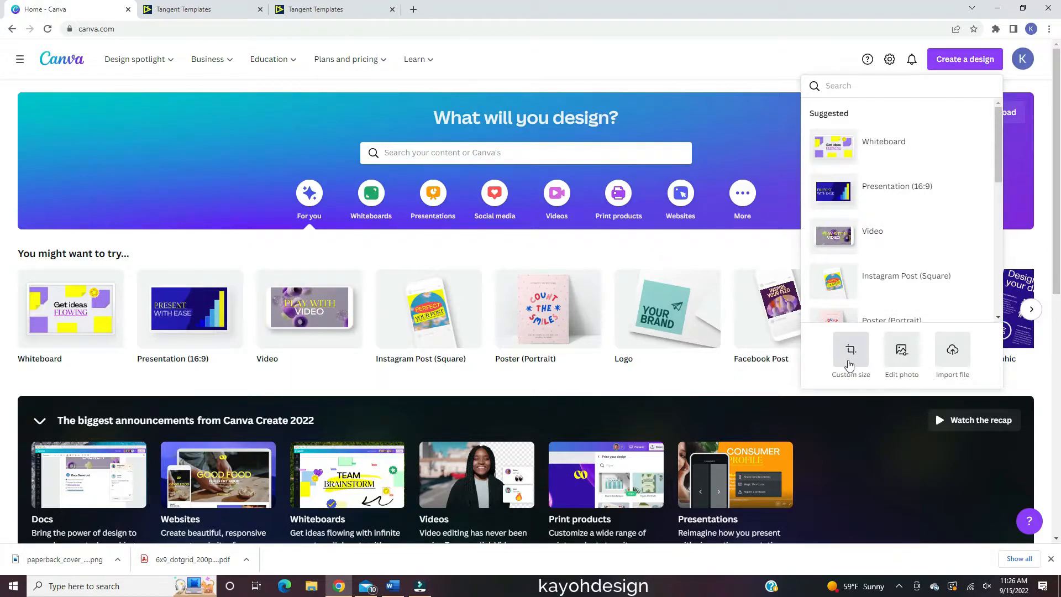
pyautogui.click(849, 365)
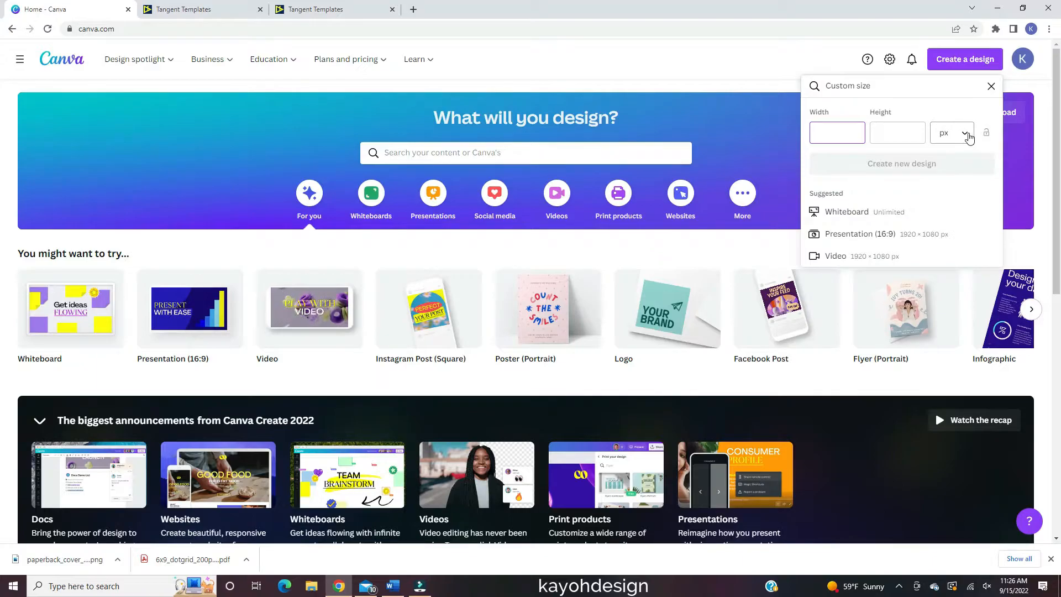
pyautogui.click(968, 136)
pyautogui.click(950, 186)
# Create the design 12.7 in wide and 9.25 in high, and skip the introductory tour
pyautogui.click(834, 133)
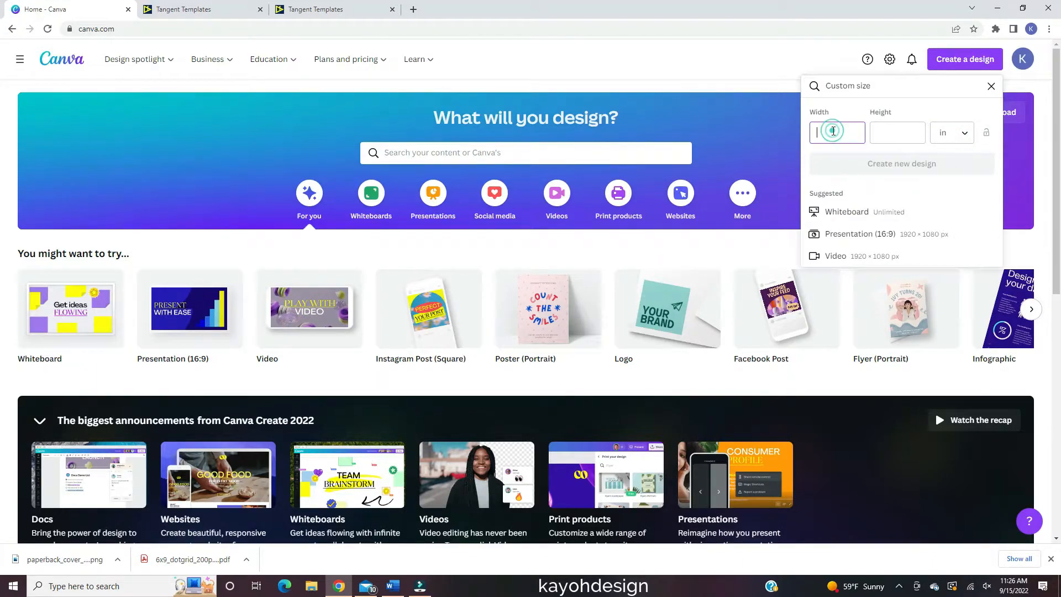
pyautogui.write('12.7')
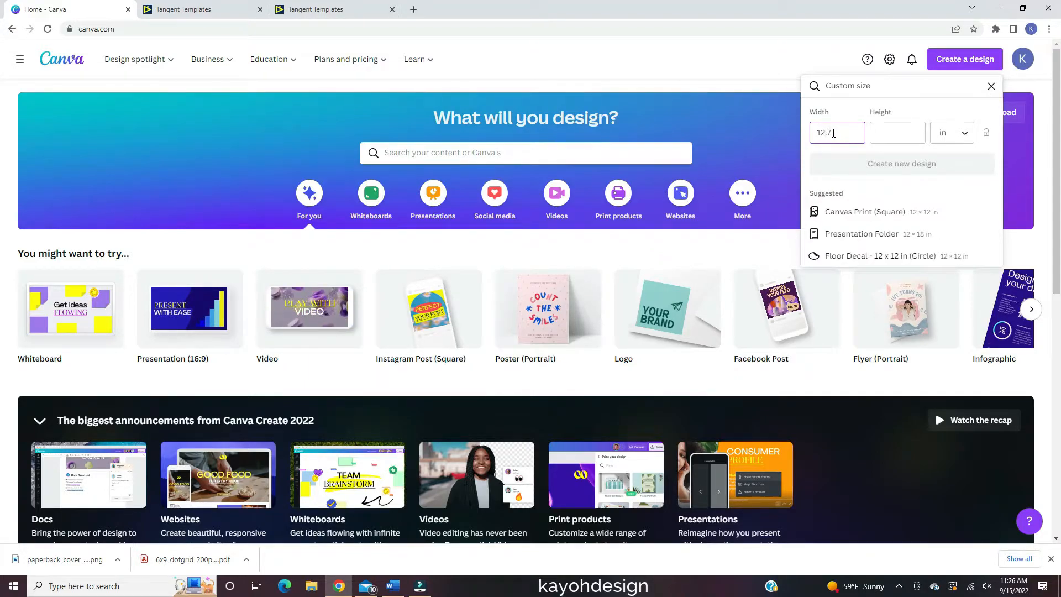
pyautogui.click(880, 131)
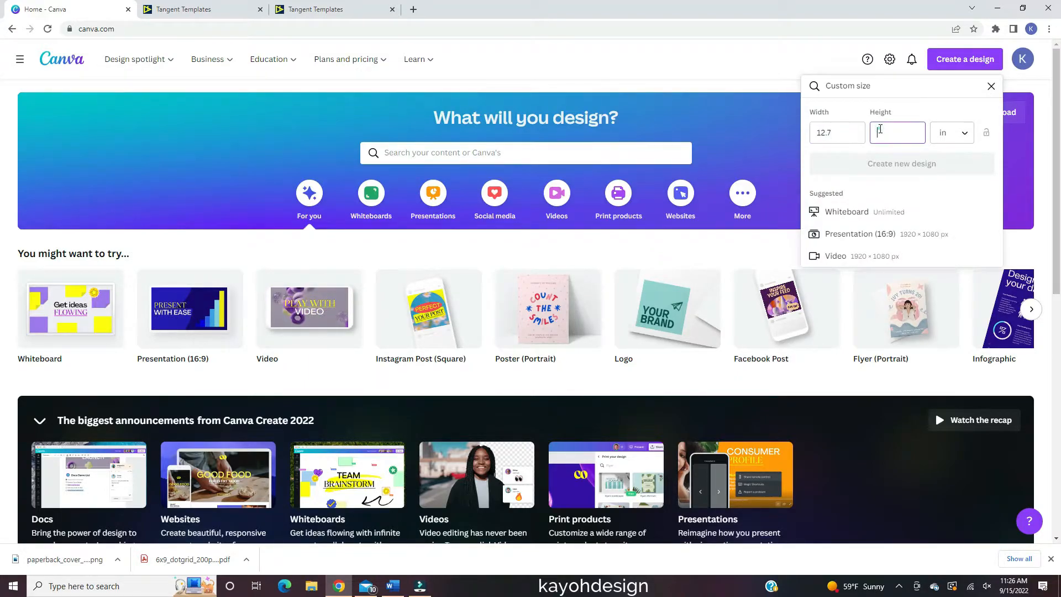
pyautogui.write('9')
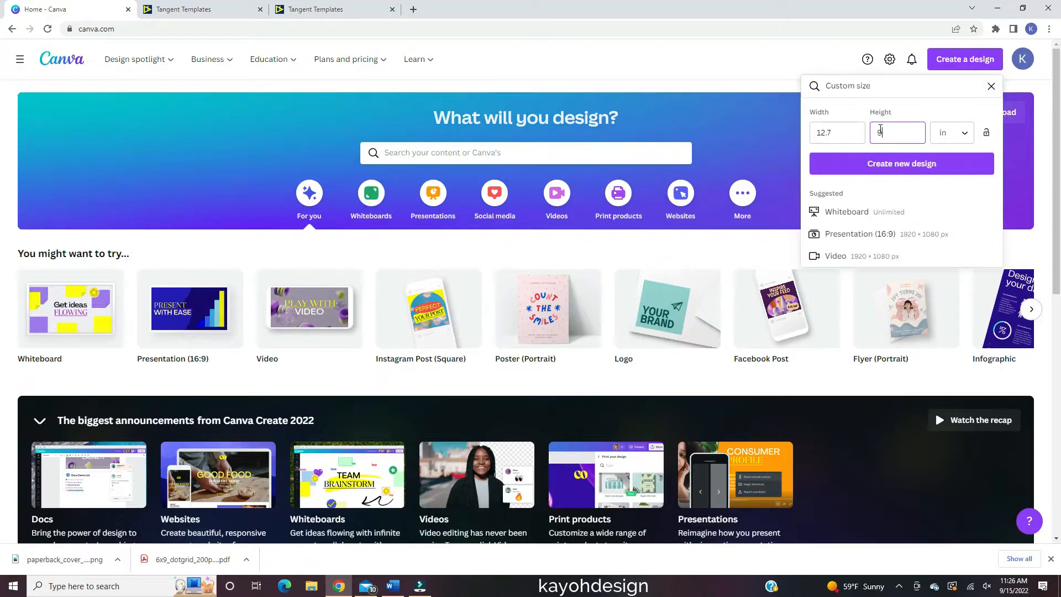
pyautogui.write('.25')
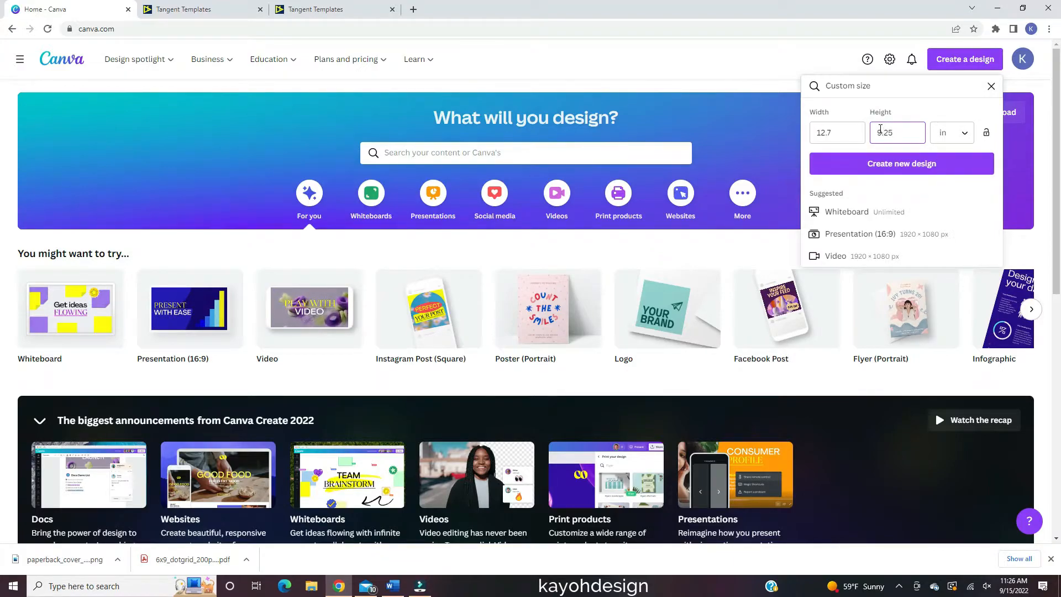
pyautogui.click(898, 165)
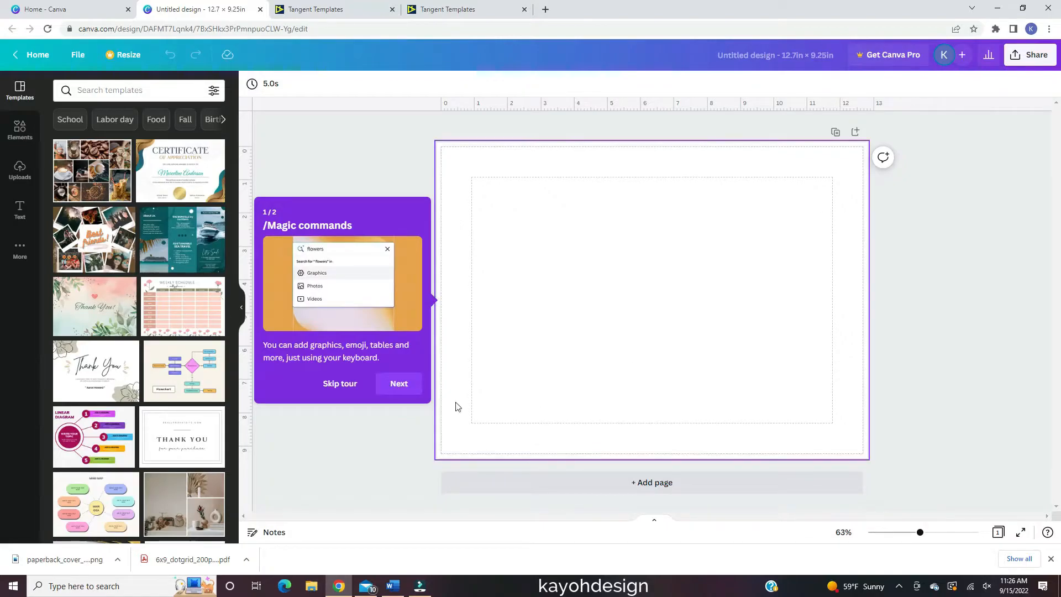
pyautogui.click(340, 385)
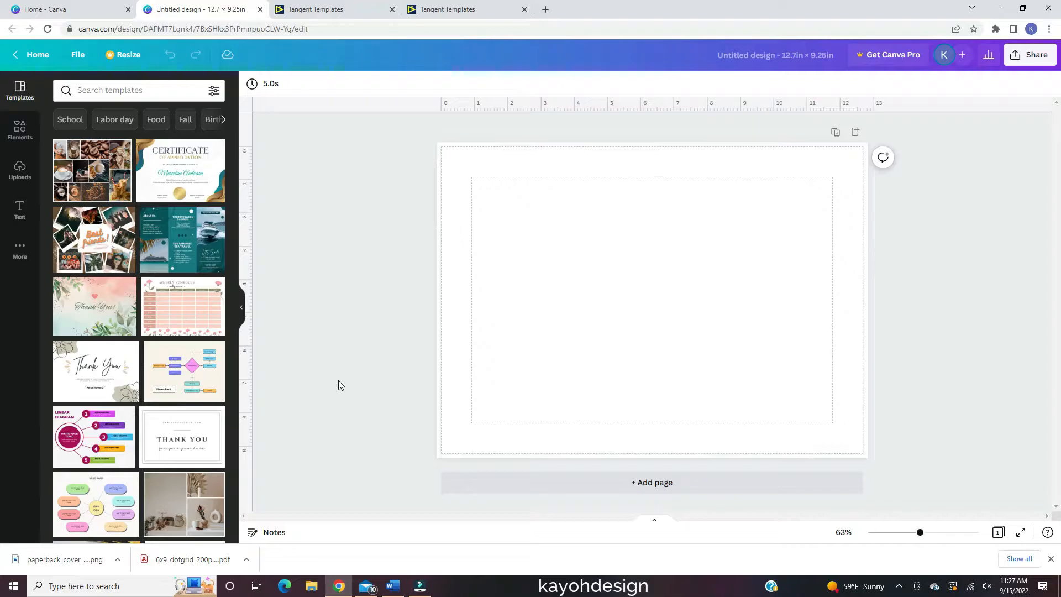
# Upload the paperback cover template PNG and place it on the page so it fills the whole canvas
pyautogui.click(19, 175)
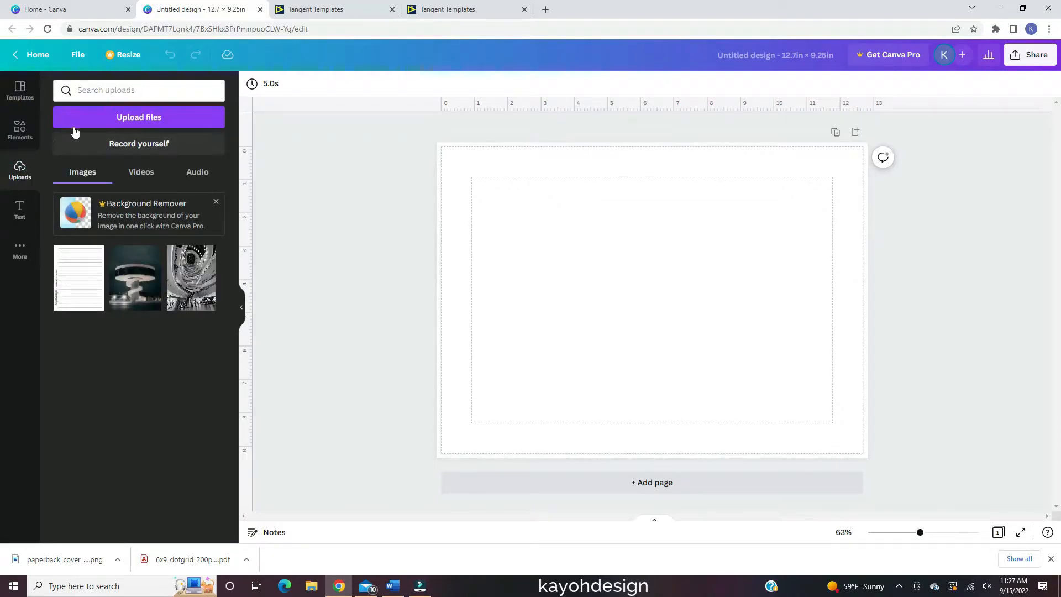
pyautogui.click(133, 120)
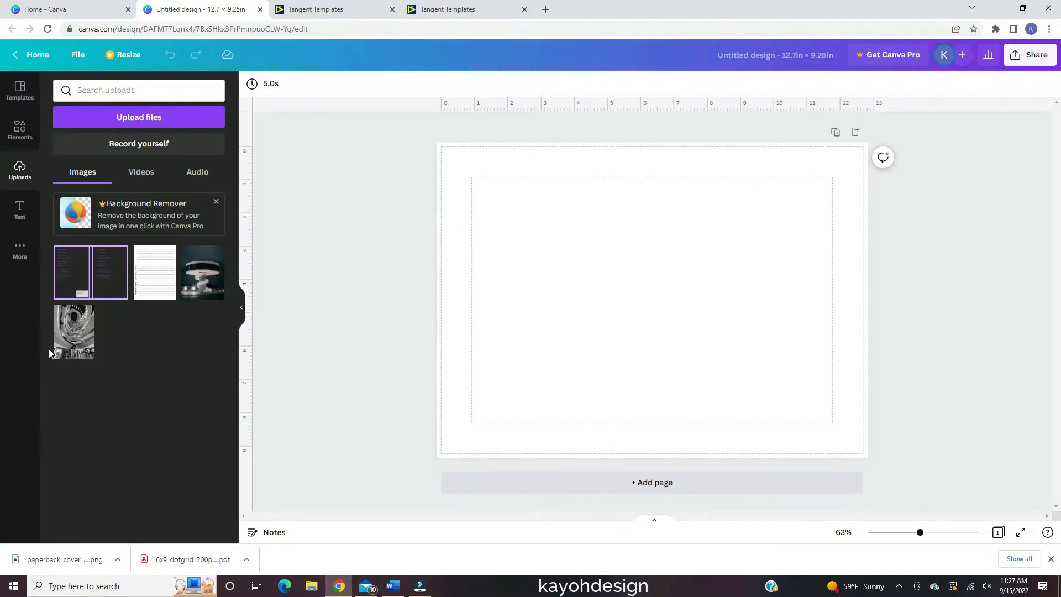
pyautogui.moveTo(89, 274); pyautogui.dragTo(456, 232)
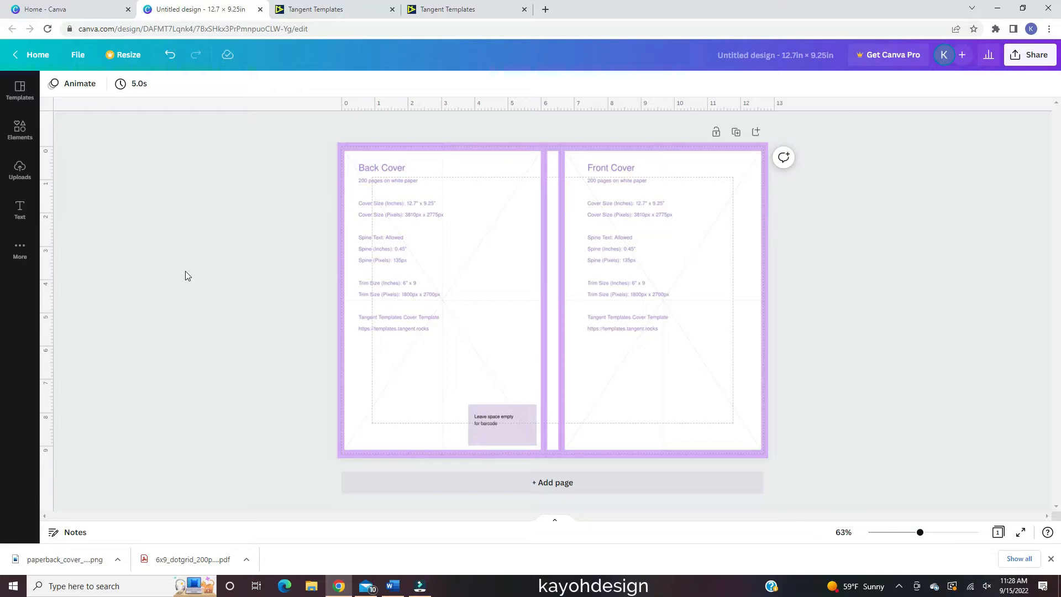
# Set the transparency of the cover template image to 74
pyautogui.click(559, 302)
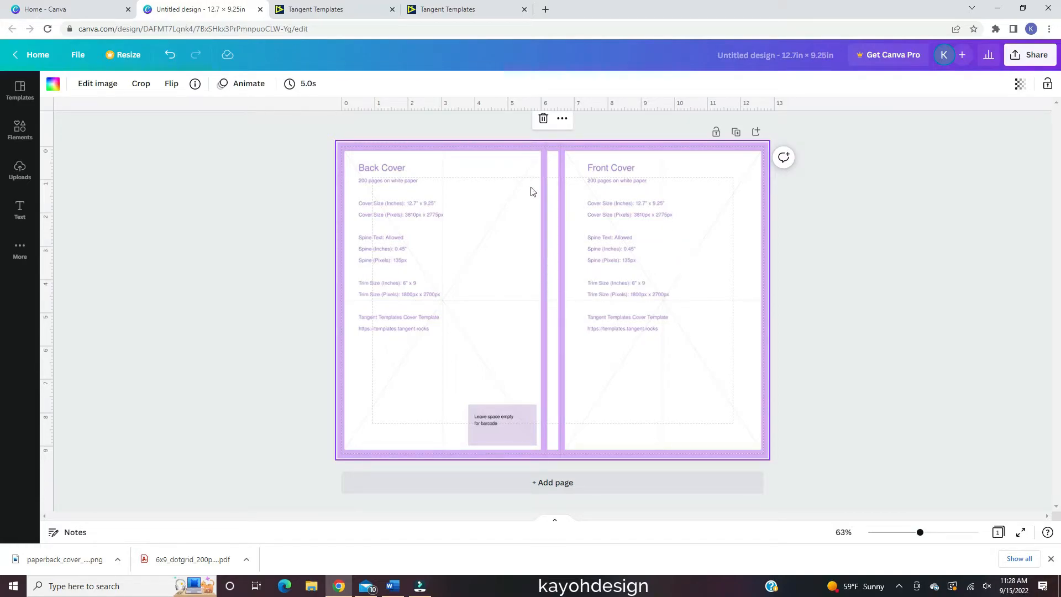
pyautogui.click(1020, 84)
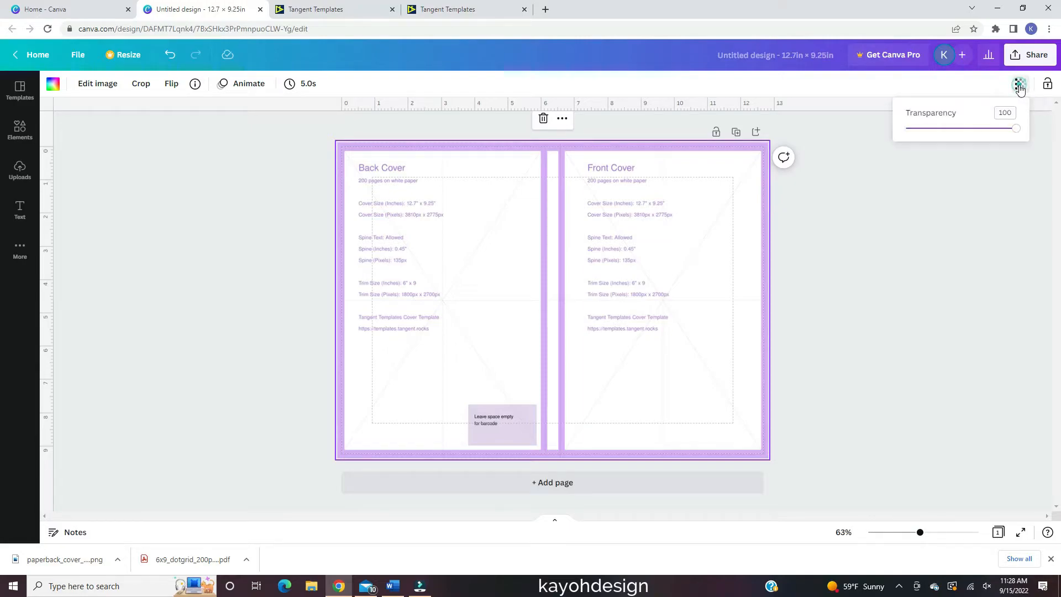
pyautogui.moveTo(1016, 132); pyautogui.dragTo(936, 141)
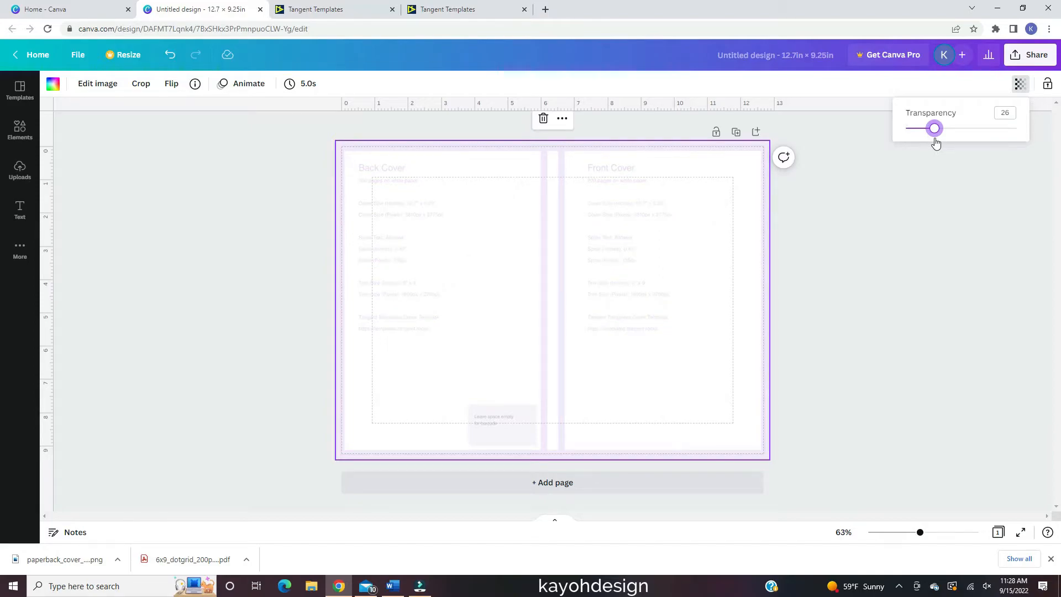
pyautogui.moveTo(935, 143); pyautogui.dragTo(963, 143)
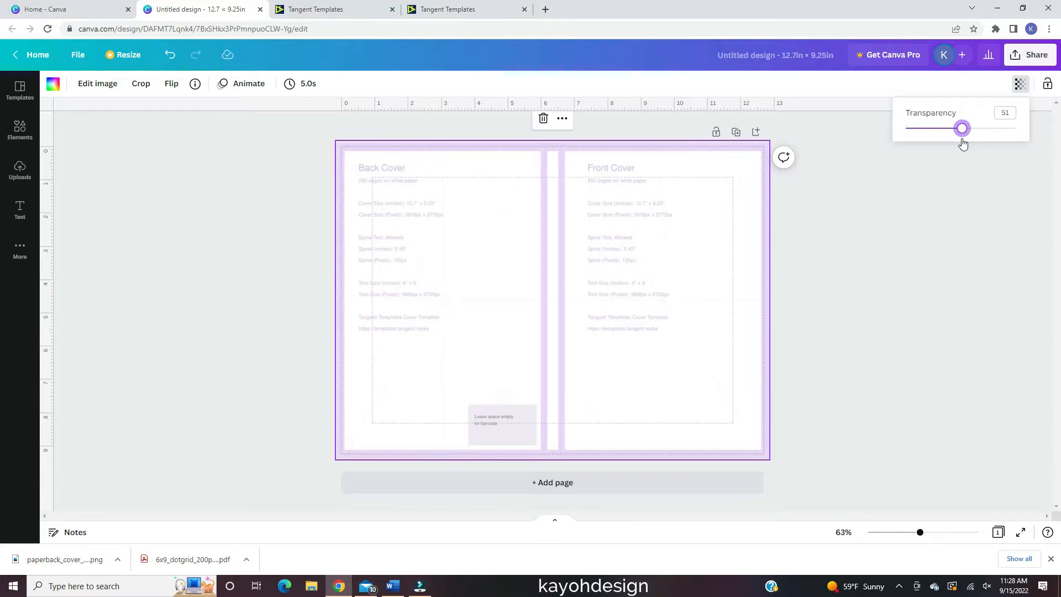
pyautogui.moveTo(962, 143); pyautogui.dragTo(990, 142)
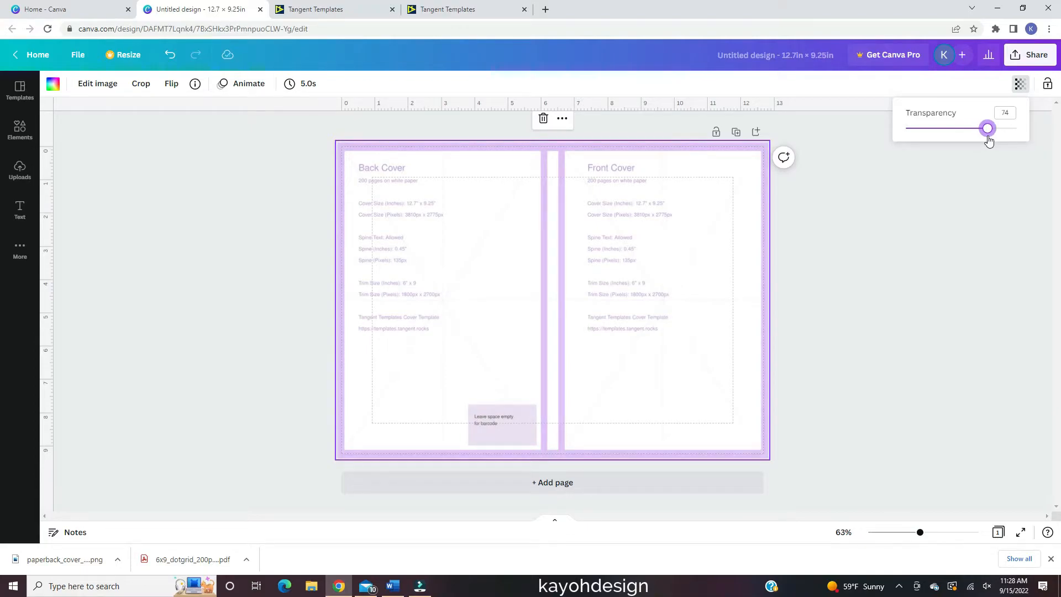
pyautogui.click(869, 340)
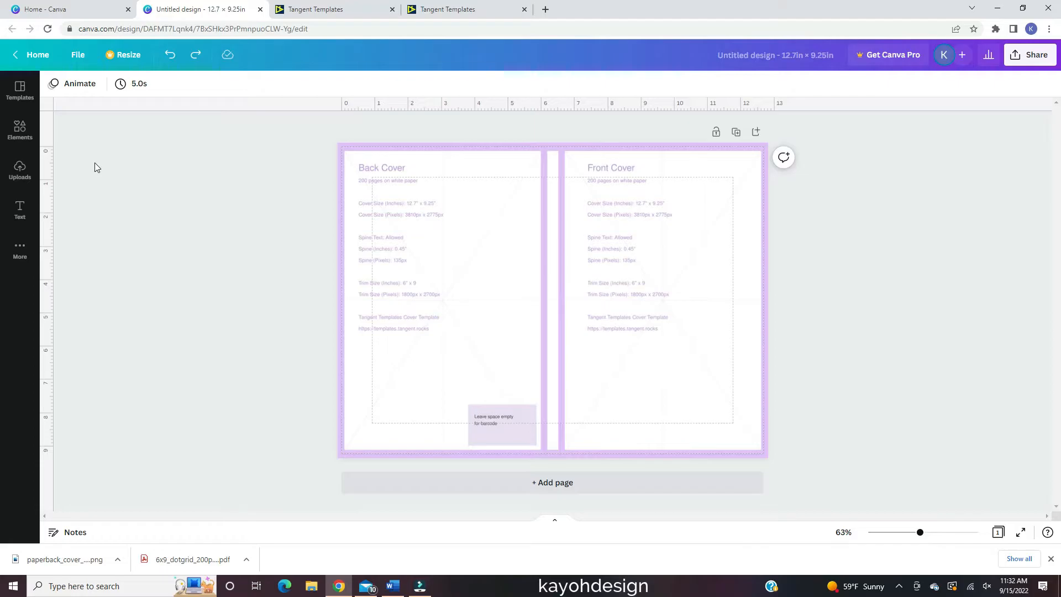
# Browse the graphics collections and open the Saudi Arabia Marbleized collection
pyautogui.click(20, 130)
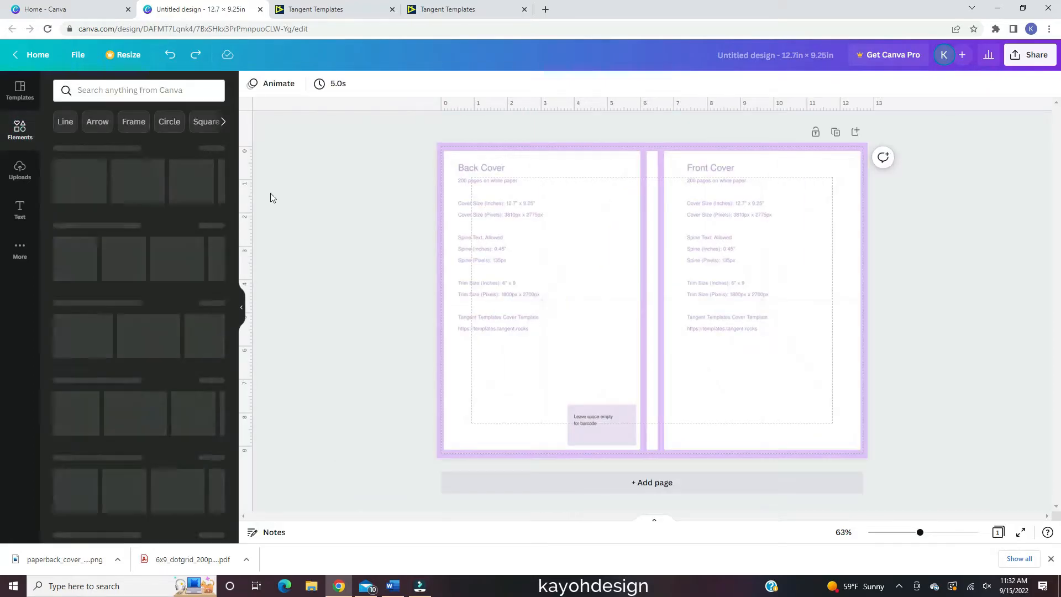
pyautogui.scroll(-2, 178, 296)
pyautogui.scroll(-20, 178, 296)
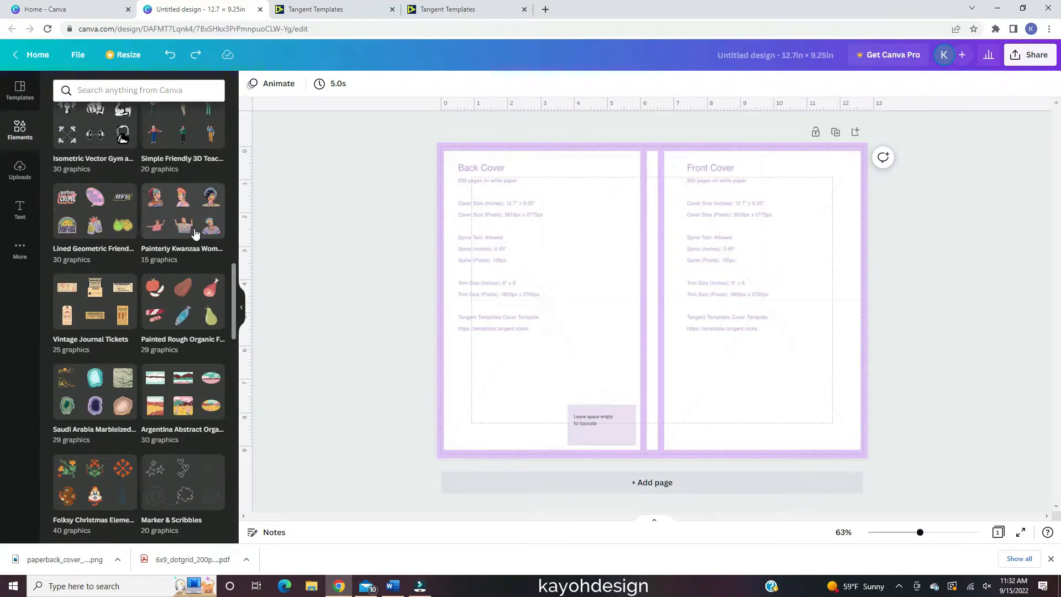
pyautogui.scroll(-2, 93, 285)
pyautogui.click(92, 287)
# Place a reduced, rotated teal agate near the top of the front cover and a copy at its lower edge
pyautogui.click(138, 142)
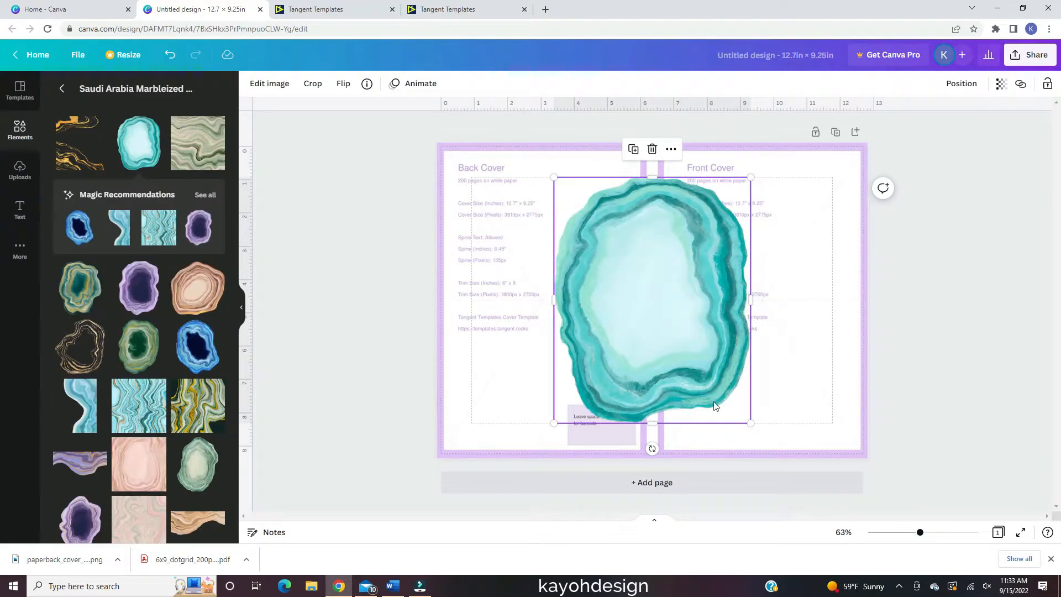
pyautogui.moveTo(681, 377); pyautogui.dragTo(739, 243)
pyautogui.moveTo(718, 301); pyautogui.dragTo(697, 291)
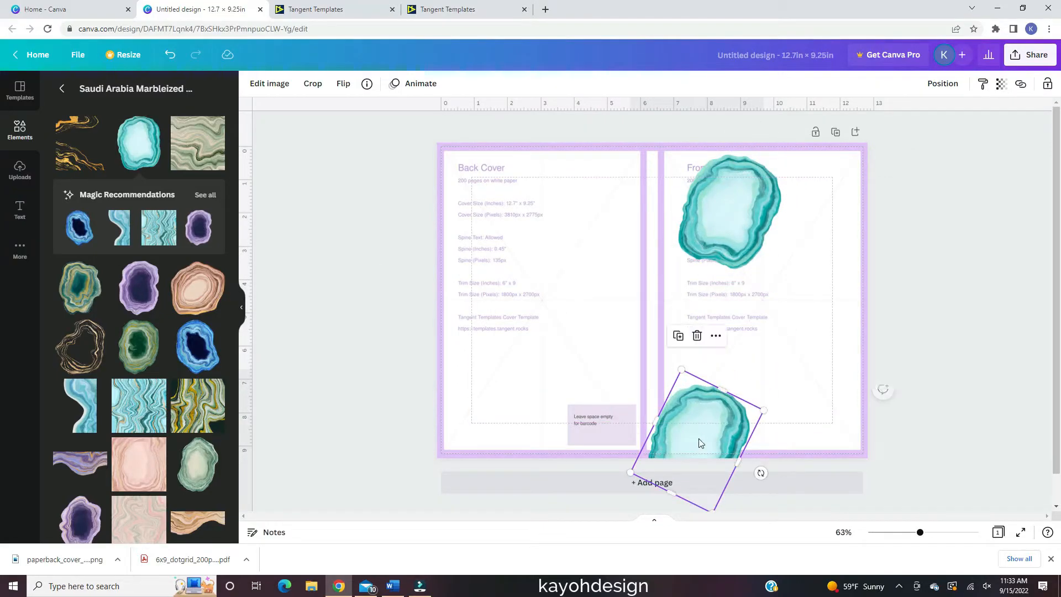
# Add the light blue, gold-veined agate, scale it down, rotate it and place it at the middle of the front cover
pyautogui.scroll(-3, 204, 332)
pyautogui.click(202, 419)
pyautogui.moveTo(749, 424); pyautogui.dragTo(682, 339)
pyautogui.moveTo(620, 362); pyautogui.dragTo(665, 361)
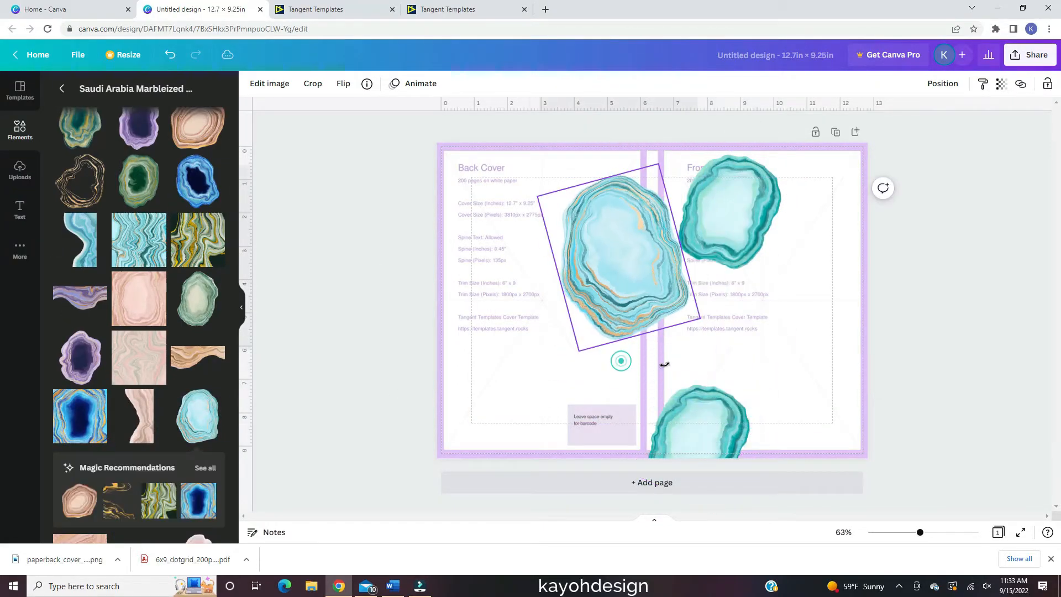
pyautogui.moveTo(625, 239); pyautogui.dragTo(742, 312)
pyautogui.rightClick(743, 311)
pyautogui.click(780, 369)
# Duplicate the light blue agate and place a smaller, rotated copy at the front cover's top edge
pyautogui.hotkey('ctrl', 'd')
pyautogui.moveTo(786, 431); pyautogui.dragTo(670, 411)
pyautogui.moveTo(644, 350); pyautogui.dragTo(807, 169)
pyautogui.moveTo(762, 218); pyautogui.dragTo(807, 236)
pyautogui.moveTo(807, 169); pyautogui.dragTo(794, 169)
pyautogui.click(818, 237)
pyautogui.scroll(-3, 138, 387)
pyautogui.click(89, 506)
pyautogui.press('Delete')
# Duplicate the upper teal agate and place the rotated copy at the front cover's lower outer corner
pyautogui.click(722, 193)
pyautogui.hotkey('ctrl', 'd')
pyautogui.moveTo(780, 314); pyautogui.dragTo(781, 369)
pyautogui.moveTo(693, 351); pyautogui.dragTo(754, 365)
pyautogui.moveTo(732, 248); pyautogui.dragTo(847, 399)
pyautogui.click(386, 412)
# Add the gold streak graphic, flip it vertically and horizontally, and position the gold streaks across the front cover
pyautogui.scroll(5, 190, 419)
pyautogui.click(80, 143)
pyautogui.moveTo(633, 367); pyautogui.dragTo(753, 405)
pyautogui.click(344, 84)
pyautogui.click(362, 139)
pyautogui.moveTo(829, 365); pyautogui.dragTo(821, 326)
pyautogui.click(343, 83)
pyautogui.click(365, 113)
pyautogui.click(694, 265)
pyautogui.moveTo(918, 232); pyautogui.dragTo(847, 290)
# Send the gold streak graphics towards the back of the layer order on the front cover
pyautogui.rightClick(838, 271)
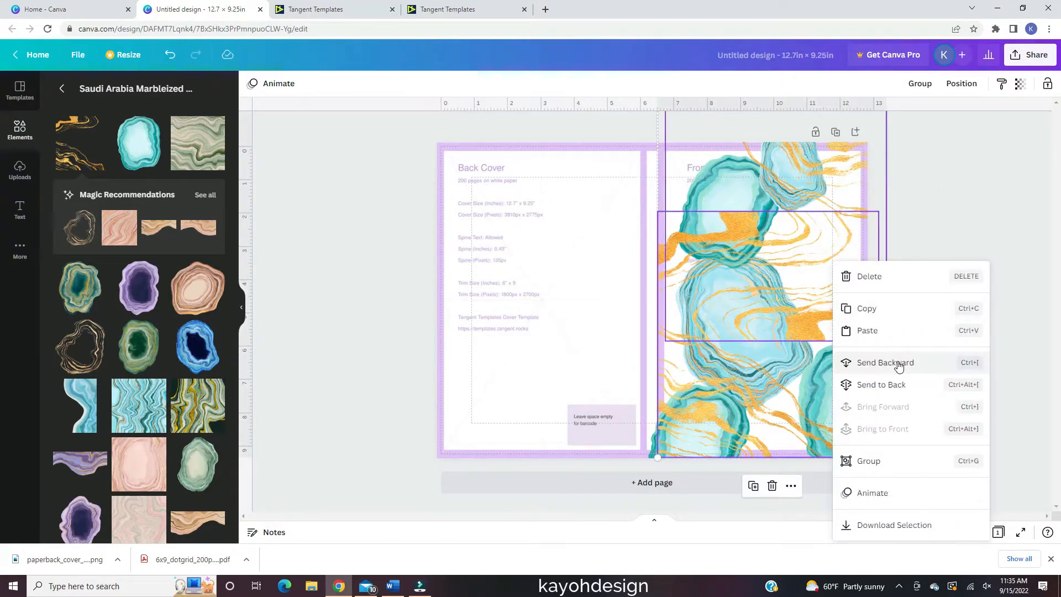
pyautogui.click(879, 384)
pyautogui.click(976, 283)
pyautogui.rightClick(765, 420)
pyautogui.click(818, 391)
pyautogui.click(951, 338)
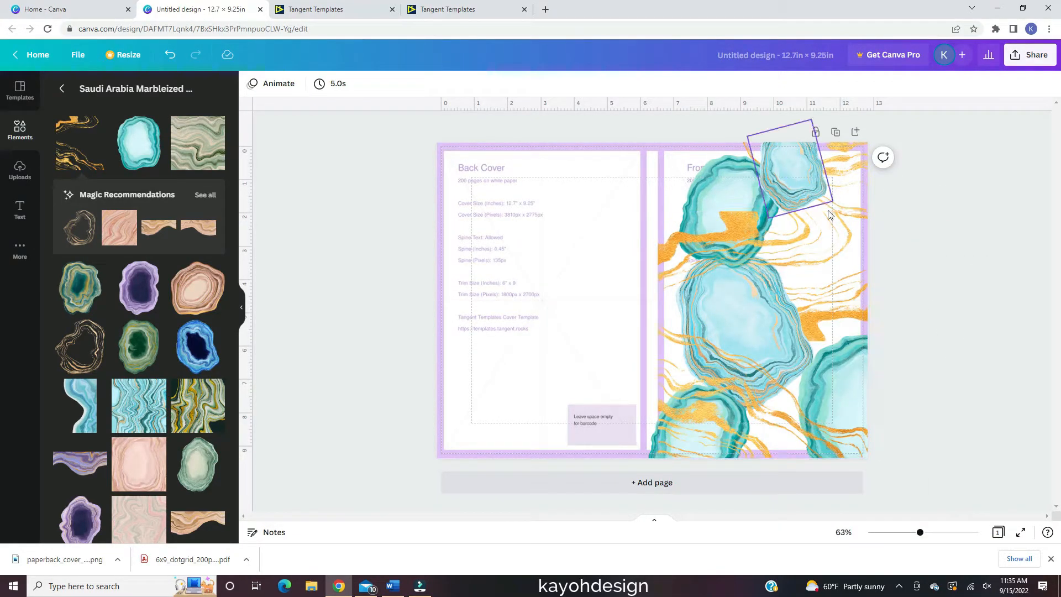
# Add the gold outline agate graphic and place it at the top of the spine
pyautogui.click(78, 344)
pyautogui.moveTo(591, 370); pyautogui.dragTo(659, 183)
pyautogui.click(968, 348)
pyautogui.click(206, 200)
pyautogui.moveTo(782, 433); pyautogui.dragTo(568, 248)
pyautogui.press('Delete')
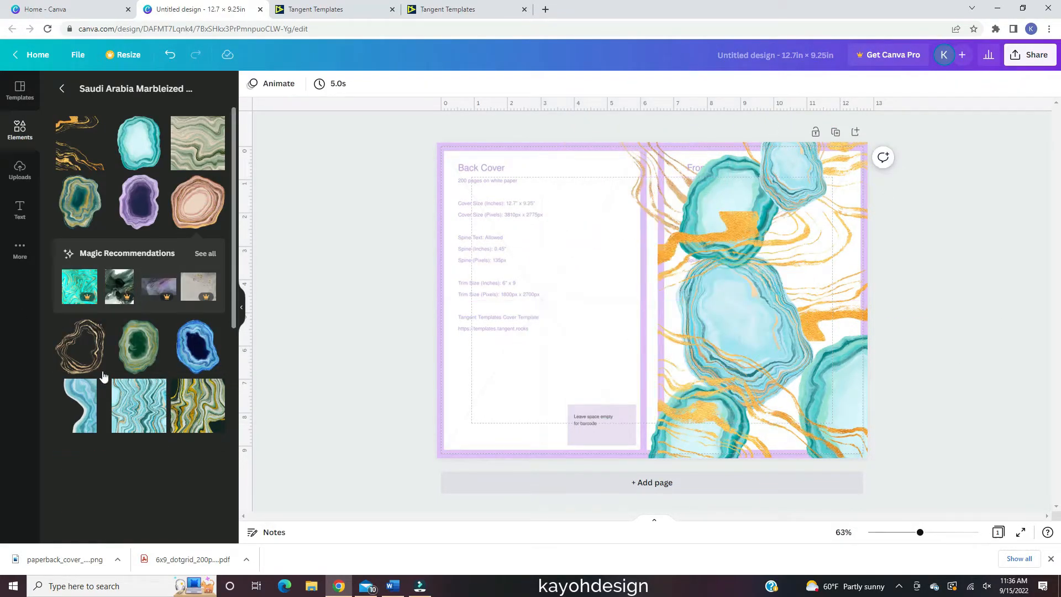
# Add the dark green and gold agate, scale it down and place it at the front cover's top edge beside the spine
pyautogui.scroll(-6, 102, 374)
pyautogui.scroll(6, 114, 317)
pyautogui.click(80, 202)
pyautogui.moveTo(750, 425); pyautogui.dragTo(635, 279)
pyautogui.moveTo(596, 220); pyautogui.dragTo(684, 146)
pyautogui.click(684, 171)
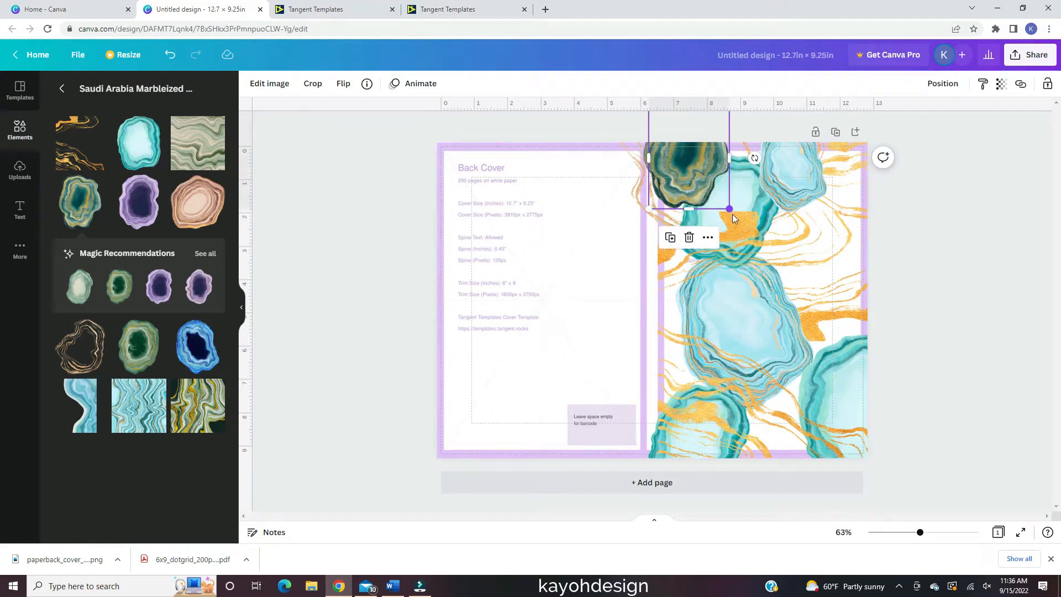
# Duplicate the dark green agate, flip the copy, then enlarge, rotate and place it on the front cover's outer edge
pyautogui.click(670, 236)
pyautogui.moveTo(691, 174); pyautogui.dragTo(854, 277)
pyautogui.click(343, 84)
pyautogui.click(373, 116)
pyautogui.moveTo(893, 327); pyautogui.dragTo(919, 360)
pyautogui.moveTo(810, 227); pyautogui.dragTo(821, 235)
pyautogui.moveTo(868, 380); pyautogui.dragTo(916, 365)
pyautogui.moveTo(852, 293); pyautogui.dragTo(847, 252)
pyautogui.click(903, 343)
pyautogui.click(853, 372)
pyautogui.click(903, 312)
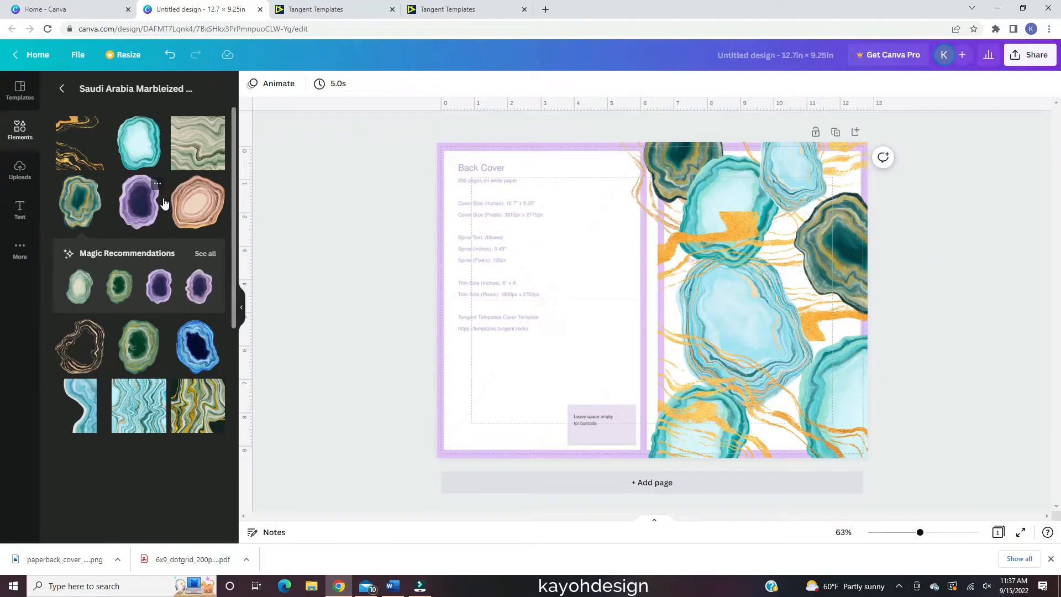
# Open the full list of recommended marble and gold graphics
pyautogui.click(62, 89)
pyautogui.click(213, 232)
pyautogui.click(214, 253)
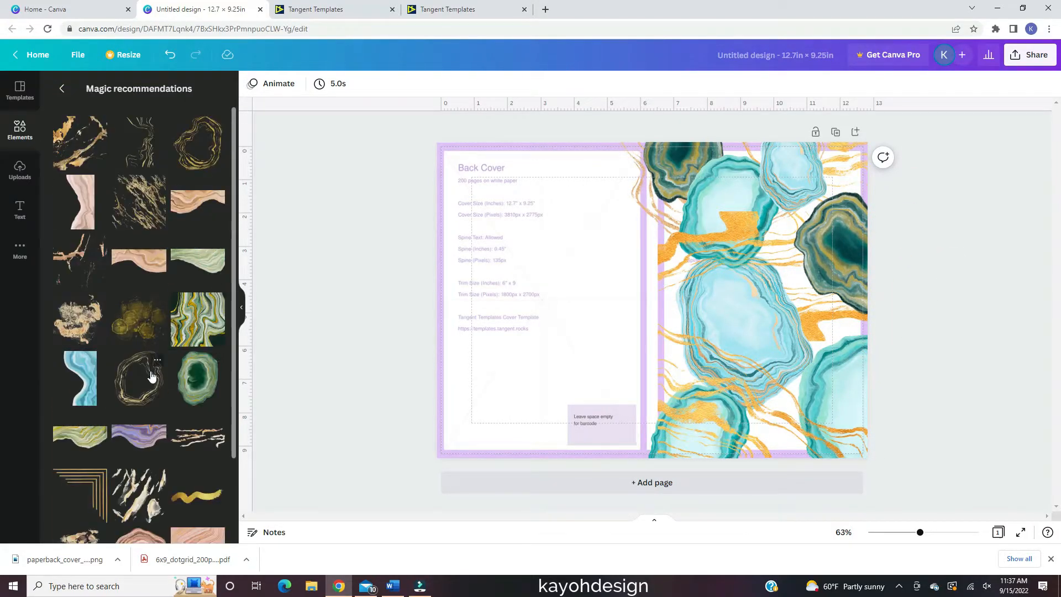
pyautogui.scroll(-2, 147, 377)
# Add the gold fleck graphic, scale it down and place it along the lower part of the spine
pyautogui.click(138, 389)
pyautogui.moveTo(774, 422); pyautogui.dragTo(649, 296)
pyautogui.moveTo(581, 245)
pyautogui.mouseDown()
pyautogui.moveTo(768, 304)
pyautogui.moveTo(680, 416)
pyautogui.moveTo(657, 373)
pyautogui.mouseUp()
pyautogui.rightClick(657, 368)
pyautogui.click(704, 351)
# Try to fill the back cover with a duplicate of the grouped front cover artwork
pyautogui.moveTo(912, 128); pyautogui.dragTo(550, 466)
pyautogui.click(928, 86)
pyautogui.hotkey('ctrl', 'd')
pyautogui.moveTo(768, 310); pyautogui.dragTo(522, 305)
pyautogui.scroll(-3, 741, 321)
pyautogui.moveTo(582, 450); pyautogui.dragTo(582, 234)
pyautogui.moveTo(608, 235)
pyautogui.mouseDown()
pyautogui.moveTo(606, 264)
pyautogui.moveTo(601, 239)
pyautogui.mouseUp()
pyautogui.hotkey('ctrl', 'z')
pyautogui.hotkey('ctrl', 'z')
pyautogui.press('Delete')
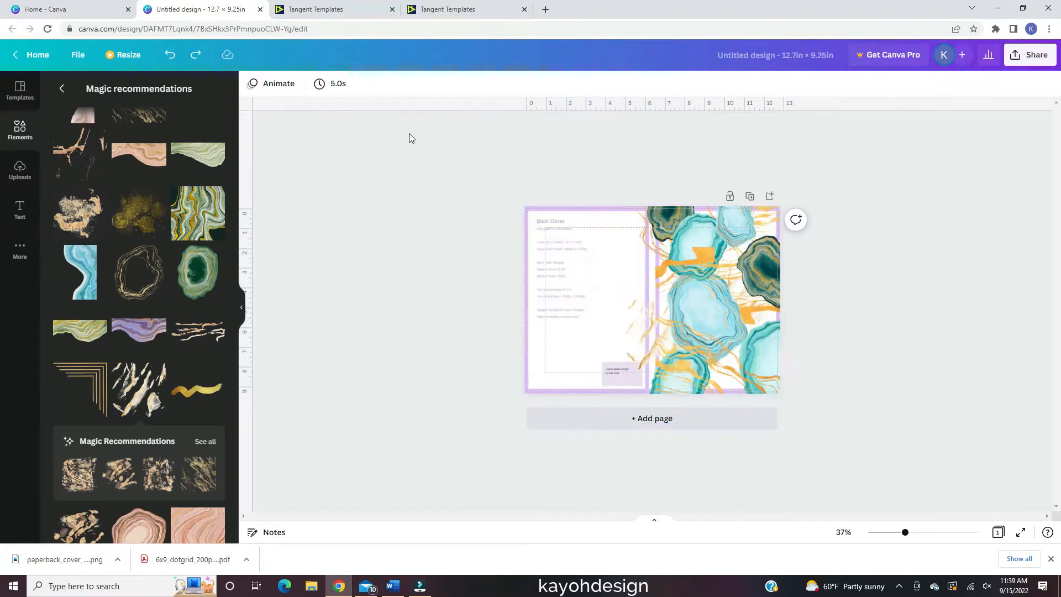
# Look through the Gradient graphics collection for a suitable back cover element
pyautogui.scroll(2, 138, 127)
pyautogui.click(61, 89)
pyautogui.scroll(-3, 126, 190)
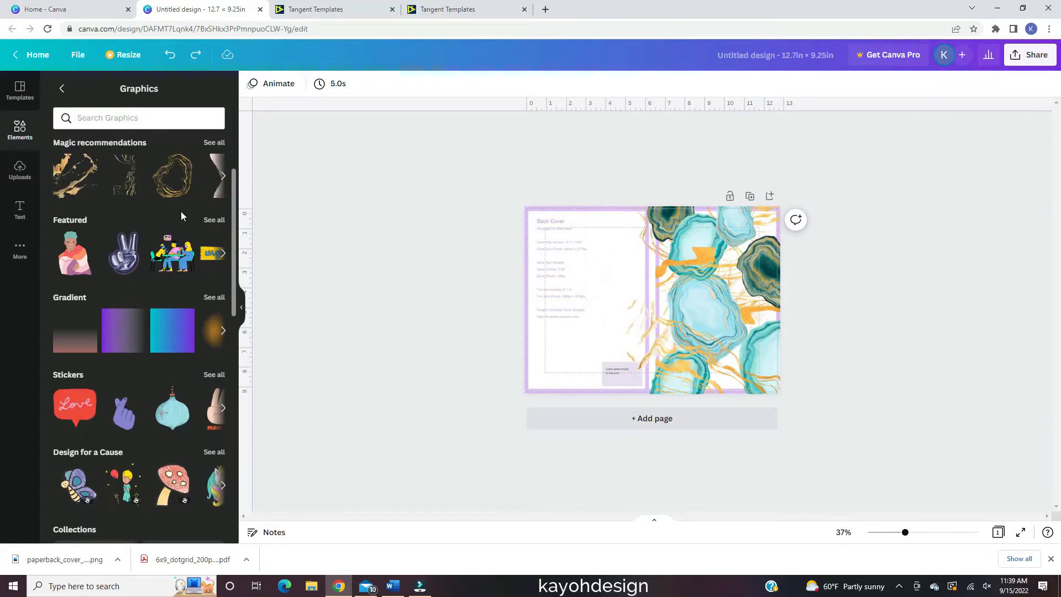
pyautogui.click(214, 246)
pyautogui.scroll(-5, 204, 307)
pyautogui.scroll(-6, 202, 312)
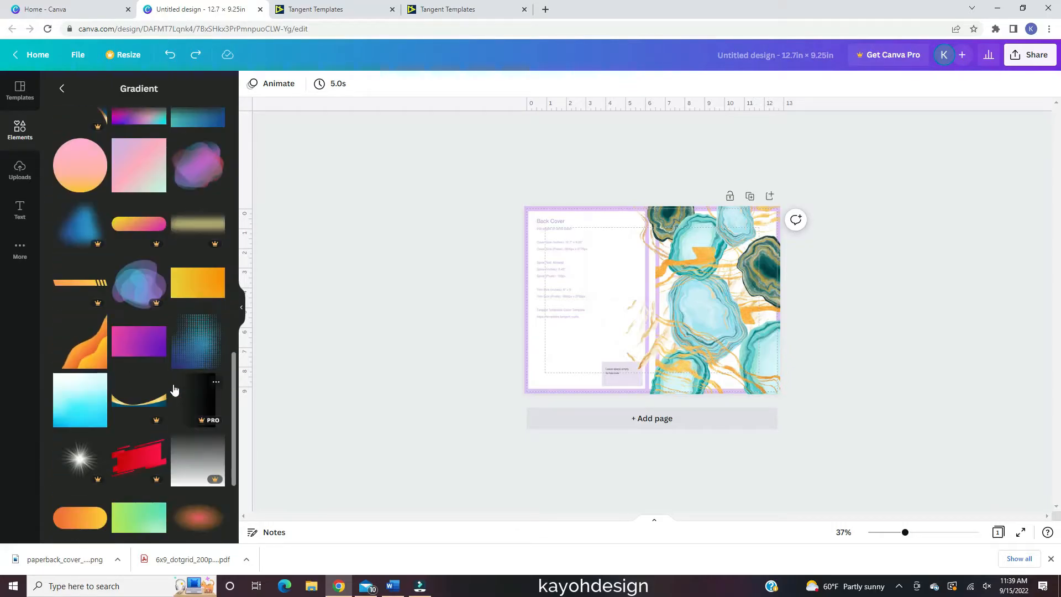
# Add a gold square shape and stretch it to about 7 x 10 in so it covers the whole back cover
pyautogui.click(61, 89)
pyautogui.click(72, 252)
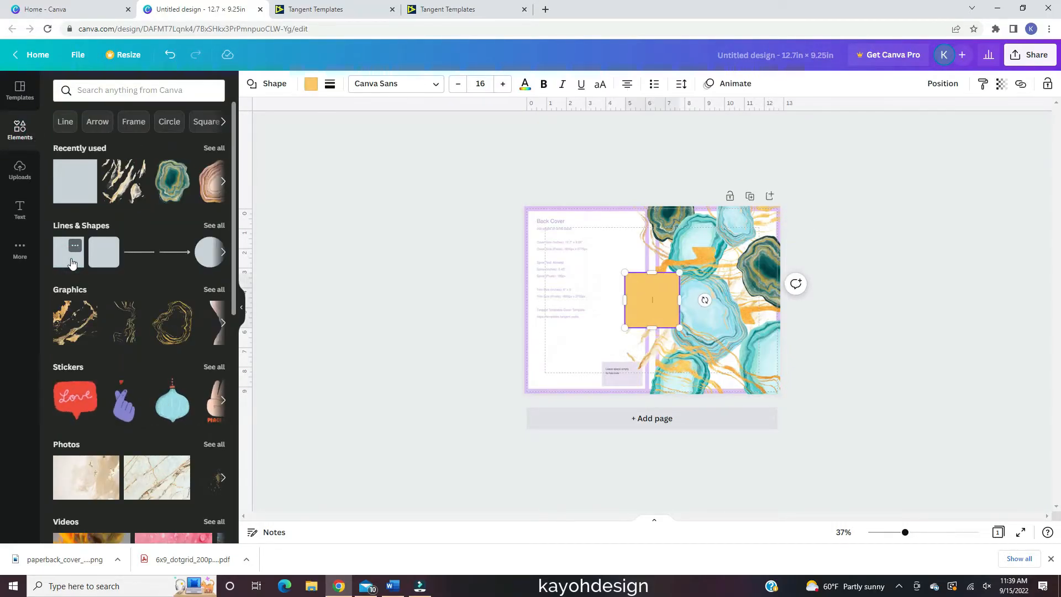
pyautogui.click(241, 307)
pyautogui.click(114, 83)
pyautogui.click(131, 84)
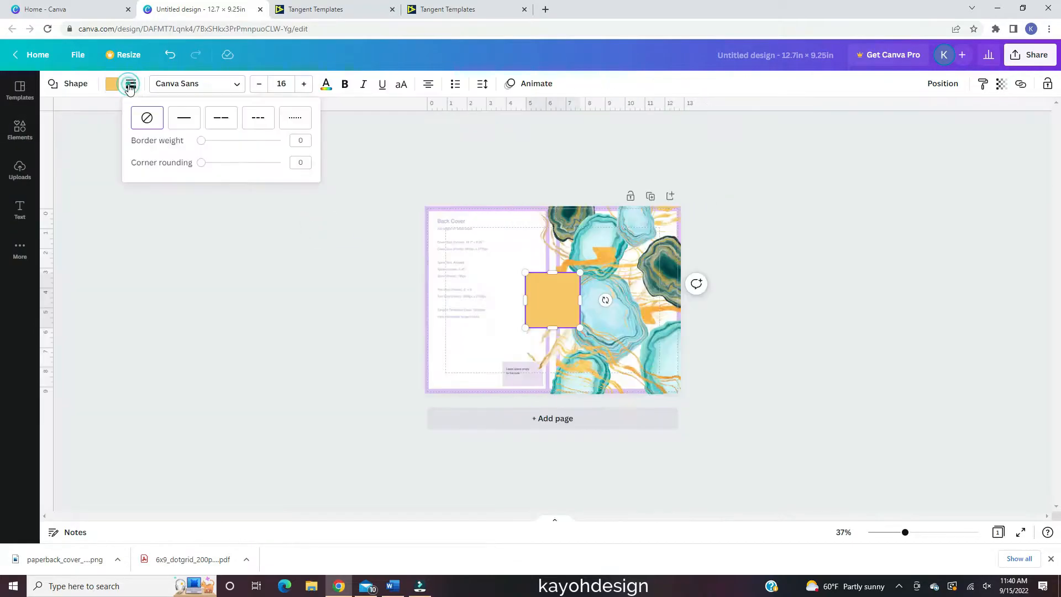
pyautogui.click(68, 84)
pyautogui.click(549, 311)
pyautogui.moveTo(549, 310); pyautogui.dragTo(443, 242)
pyautogui.moveTo(475, 259); pyautogui.dragTo(555, 402)
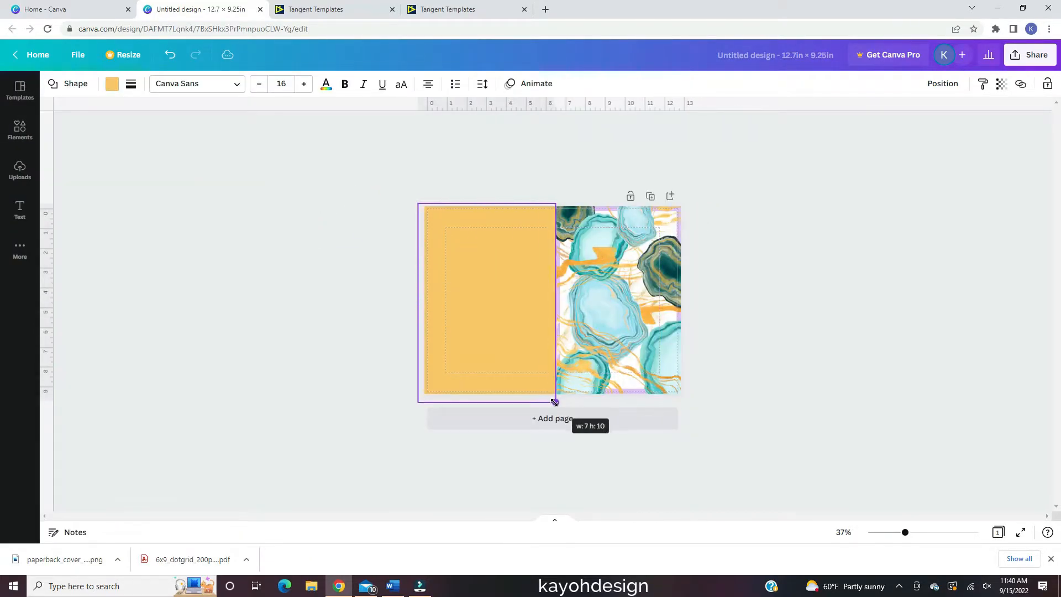
# Make a copy of the gold rectangle and narrow it into a thin vertical strip over the spine
pyautogui.hotkey('ctrl', '+')
pyautogui.hotkey('ctrl', '+')
pyautogui.moveTo(493, 297); pyautogui.dragTo(468, 293)
pyautogui.scroll(-3, 397, 267)
pyautogui.rightClick(453, 267)
pyautogui.click(384, 373)
pyautogui.moveTo(348, 305); pyautogui.dragTo(528, 306)
pyautogui.moveTo(532, 307); pyautogui.dragTo(553, 290)
# Shift the back cover rectangle clear of the spine and fit the narrow strip to the spine's width
pyautogui.hotkey('ctrl', '+')
pyautogui.scroll(1, 466, 354)
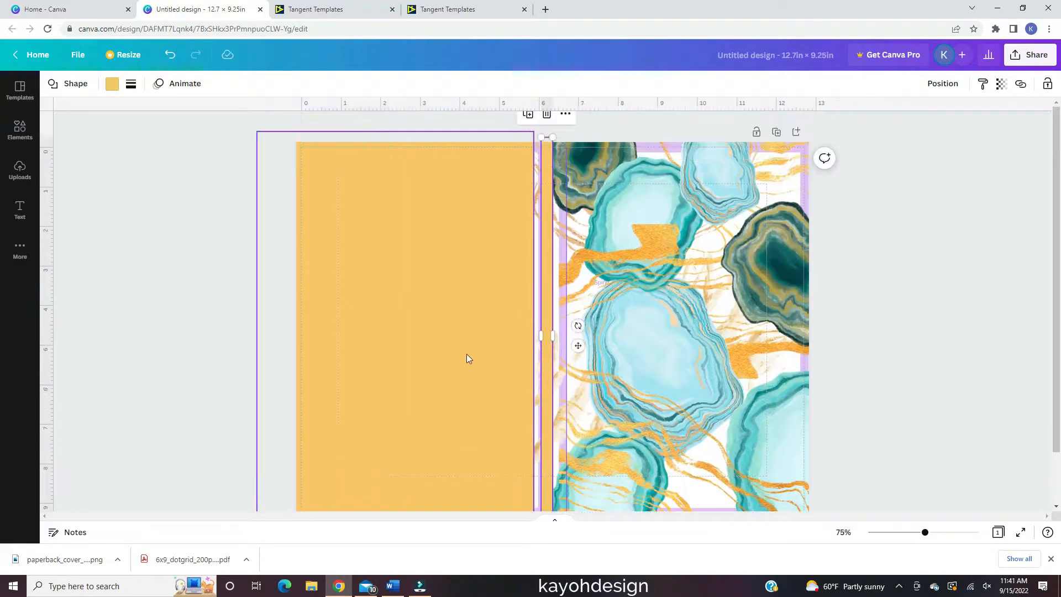
pyautogui.moveTo(466, 354); pyautogui.dragTo(451, 354)
pyautogui.moveTo(549, 336)
pyautogui.mouseDown()
pyautogui.moveTo(526, 336)
pyautogui.moveTo(537, 346)
pyautogui.mouseUp()
pyautogui.scroll(-2, 538, 287)
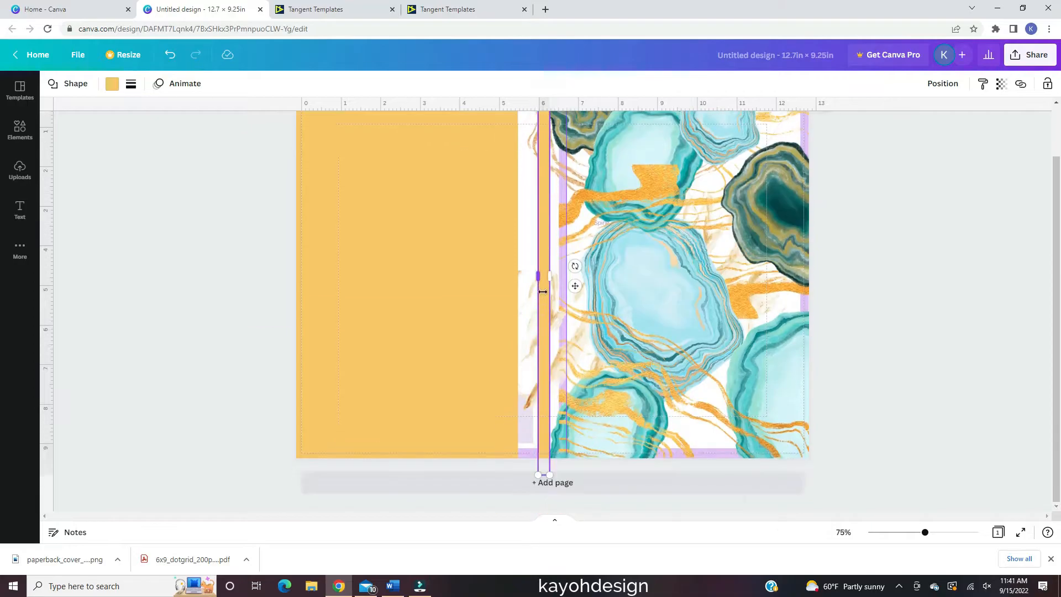
# Recolor the spine strip with a teal sampled from the large agate slice on the front cover
pyautogui.click(111, 83)
pyautogui.click(65, 142)
pyautogui.click(199, 251)
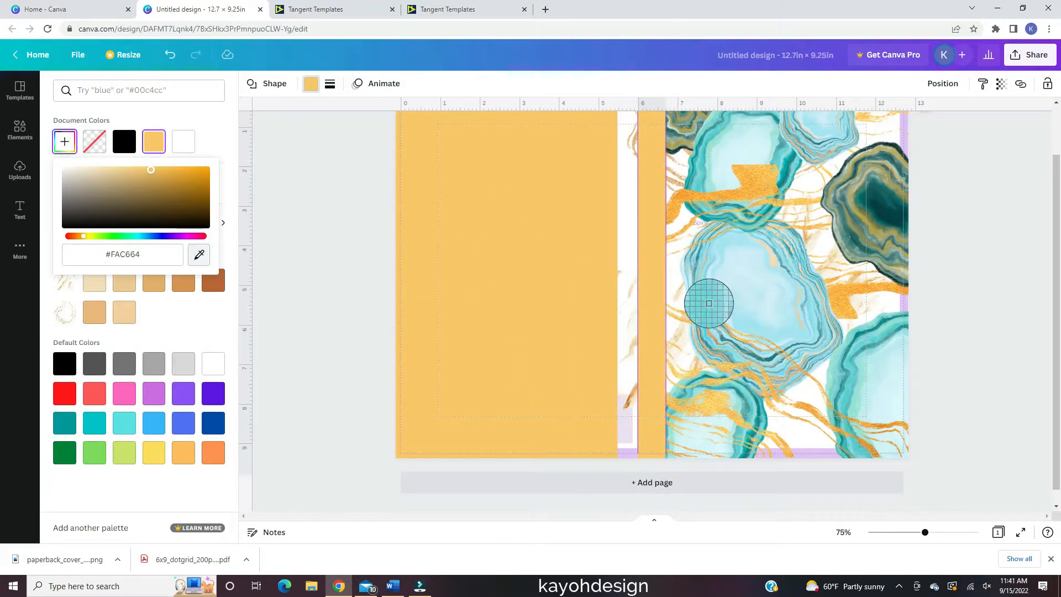
pyautogui.click(709, 291)
# Recolor the back cover rectangle with a gold sampled from the gold graphic on the front cover
pyautogui.scroll(1, 909, 279)
pyautogui.click(408, 276)
pyautogui.click(111, 83)
pyautogui.click(64, 141)
pyautogui.click(199, 255)
pyautogui.click(764, 245)
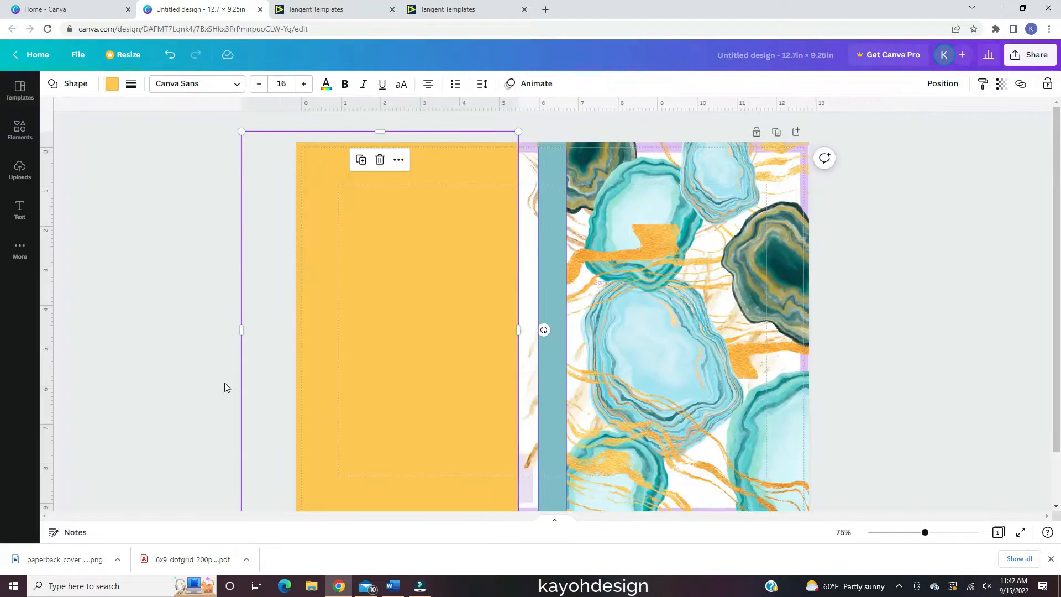
# Move the gold back cover rectangle up against the edge of the teal spine strip
pyautogui.click(984, 301)
pyautogui.scroll(-1, 984, 300)
pyautogui.moveTo(443, 373); pyautogui.dragTo(449, 374)
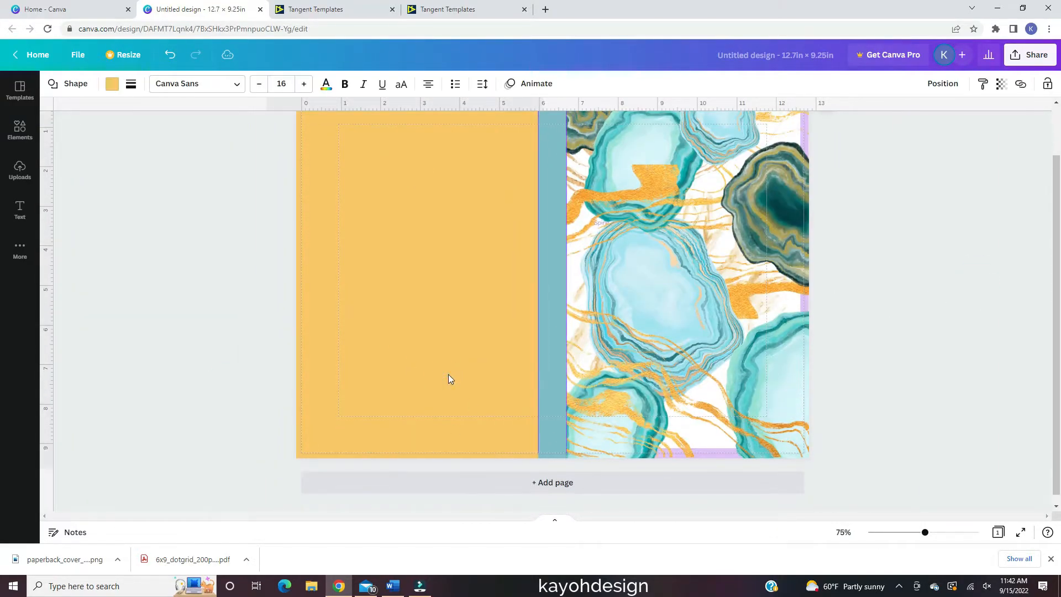
pyautogui.rightClick(448, 373)
pyautogui.click(498, 448)
pyautogui.click(974, 339)
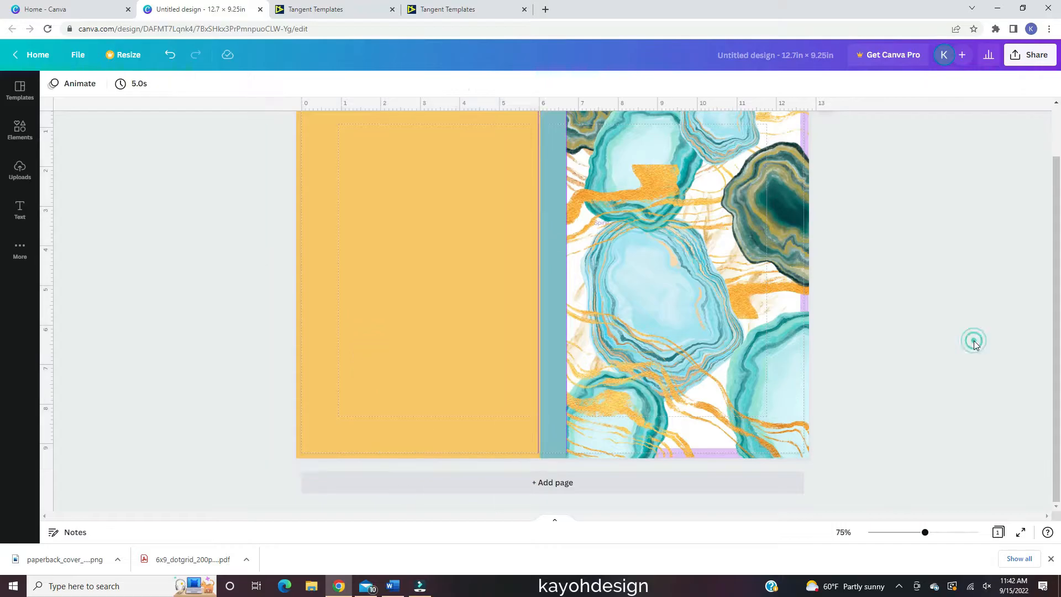
# Try to single out individual gold and agate graphics inside the grouped front cover artwork
pyautogui.scroll(1, 973, 339)
pyautogui.doubleClick(805, 197)
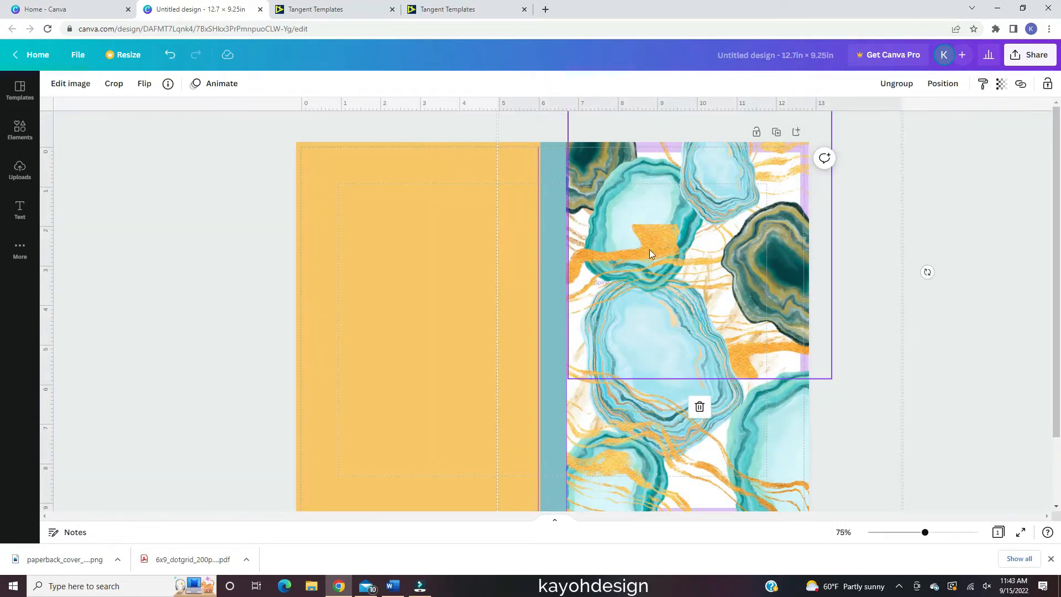
pyautogui.doubleClick(648, 250)
pyautogui.click(880, 306)
pyautogui.hotkey('ctrl', 'z')
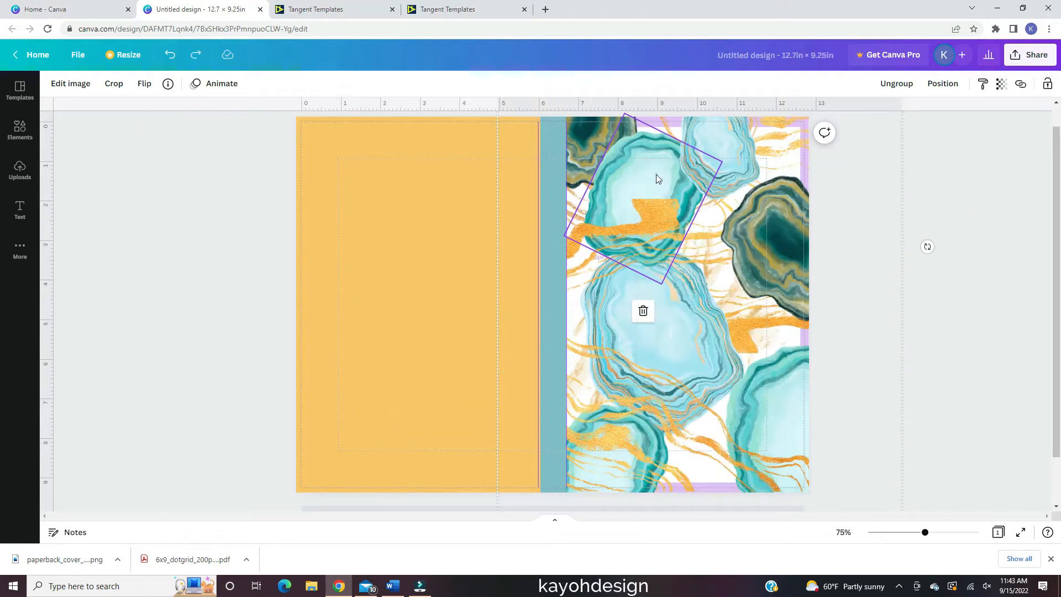
pyautogui.click(1002, 320)
pyautogui.scroll(-1, 1003, 319)
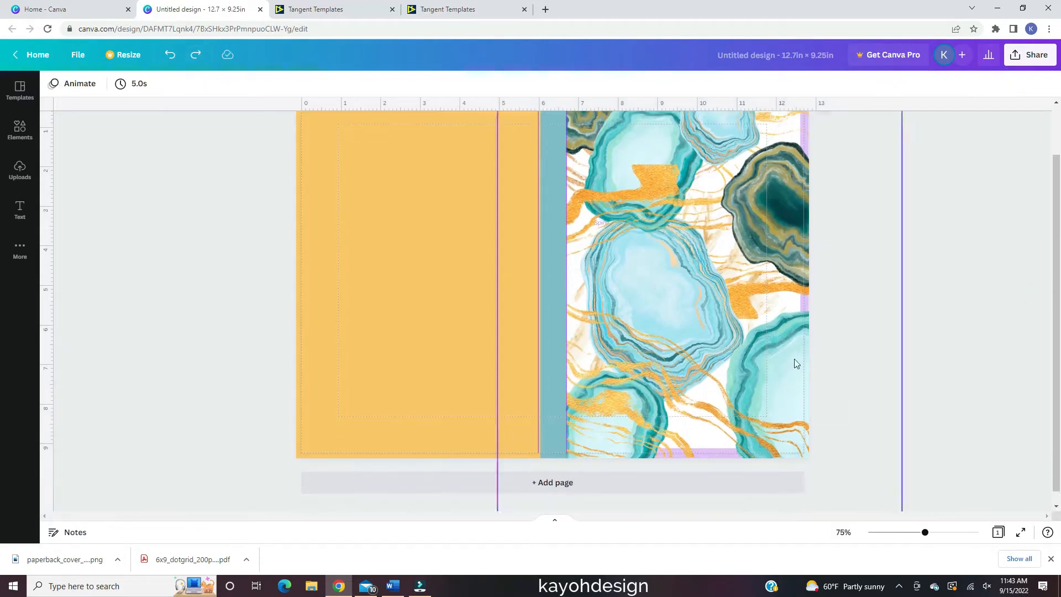
# Try ungrouping the front cover artwork and undo the ungrouping
pyautogui.rightClick(758, 387)
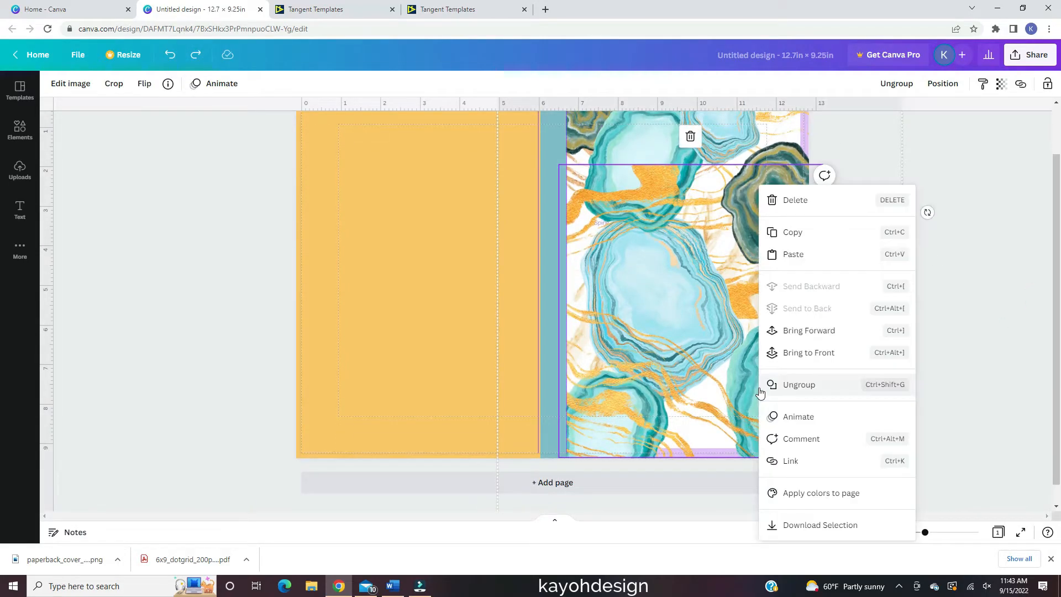
pyautogui.click(969, 374)
pyautogui.doubleClick(725, 458)
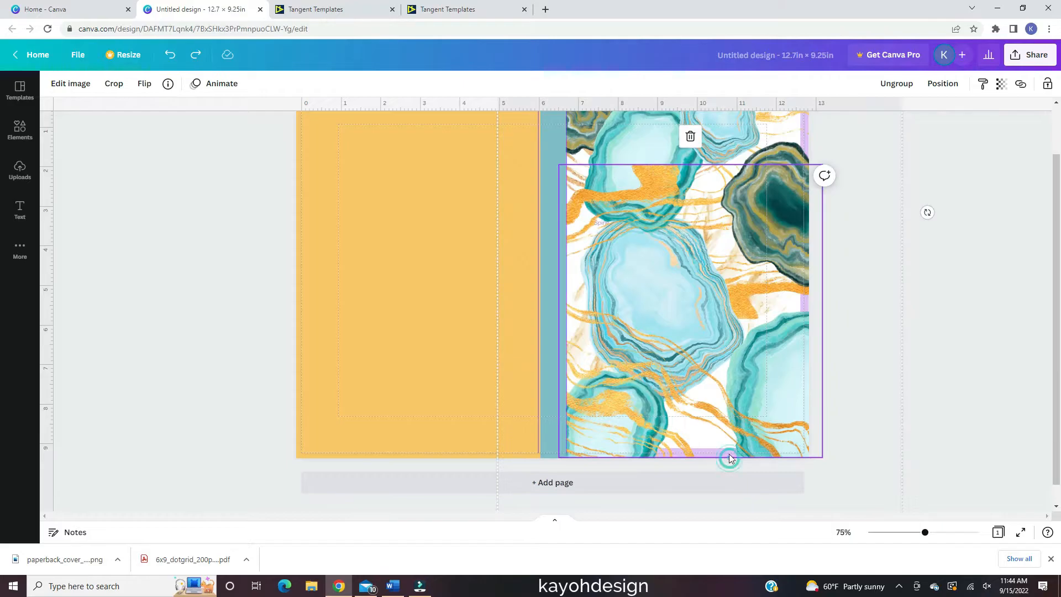
pyautogui.scroll(1, 1010, 264)
pyautogui.click(1010, 264)
pyautogui.click(585, 152)
pyautogui.click(896, 92)
pyautogui.click(925, 268)
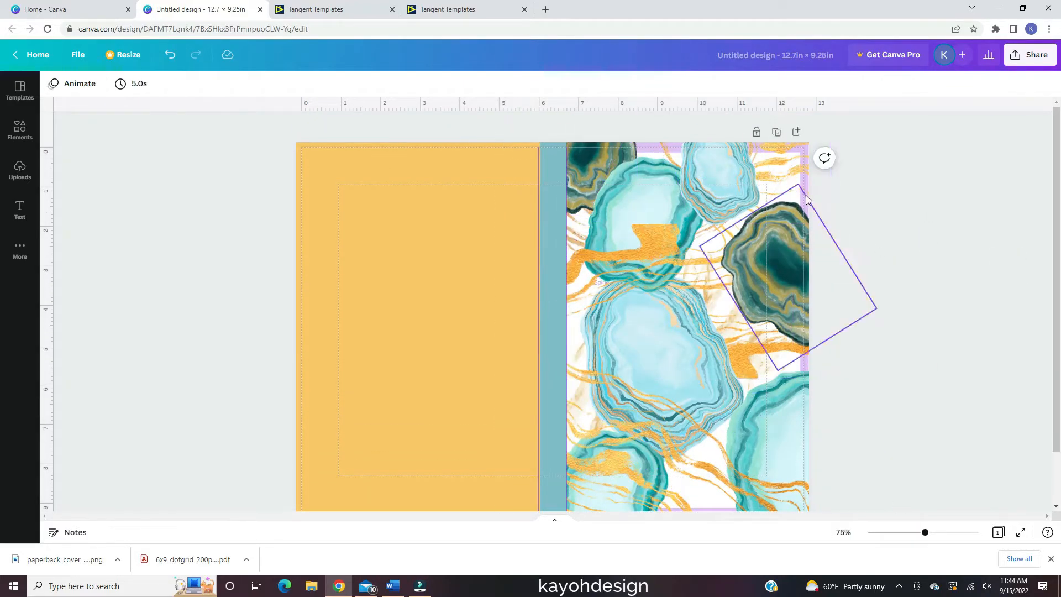
pyautogui.hotkey('ctrl', 'z')
# Remove the purple cover template from the page background, moving the gold rectangle aside and back over the back cover
pyautogui.moveTo(440, 198); pyautogui.dragTo(440, 232)
pyautogui.doubleClick(332, 148)
pyautogui.click(149, 123)
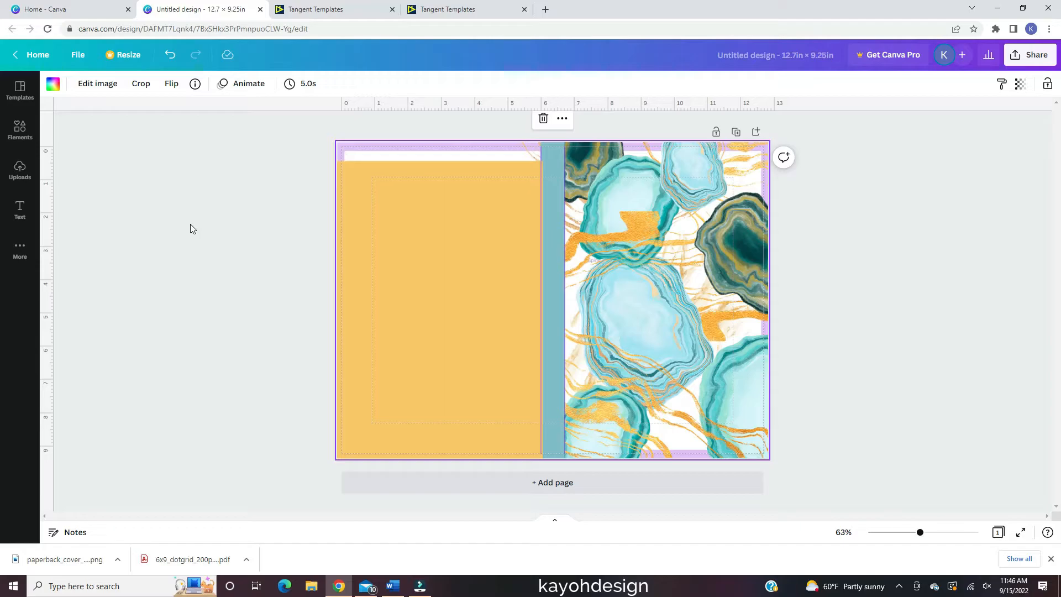
pyautogui.click(421, 150)
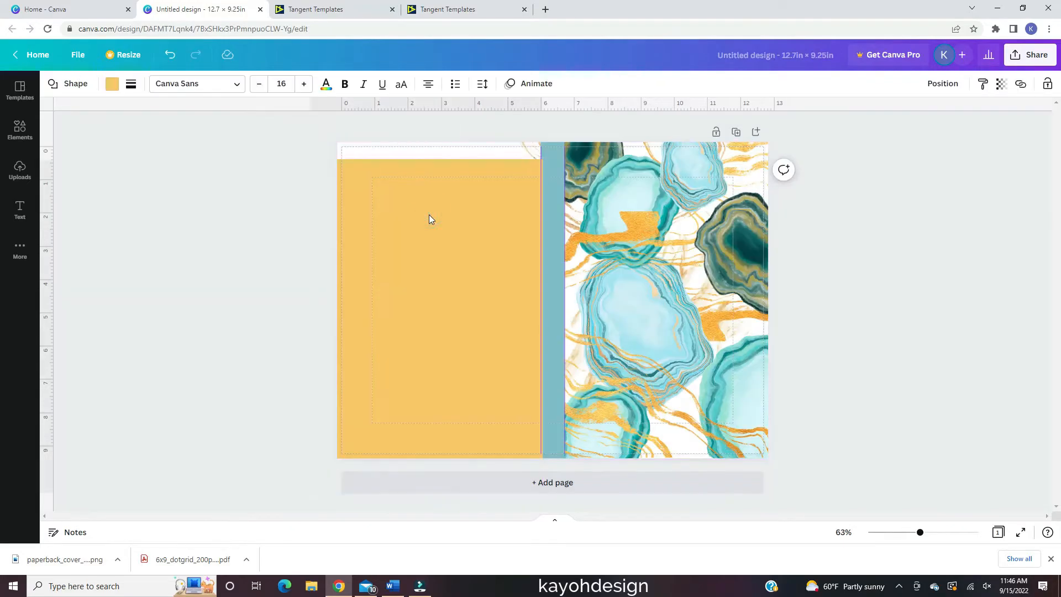
pyautogui.moveTo(429, 218); pyautogui.dragTo(431, 197)
pyautogui.click(289, 315)
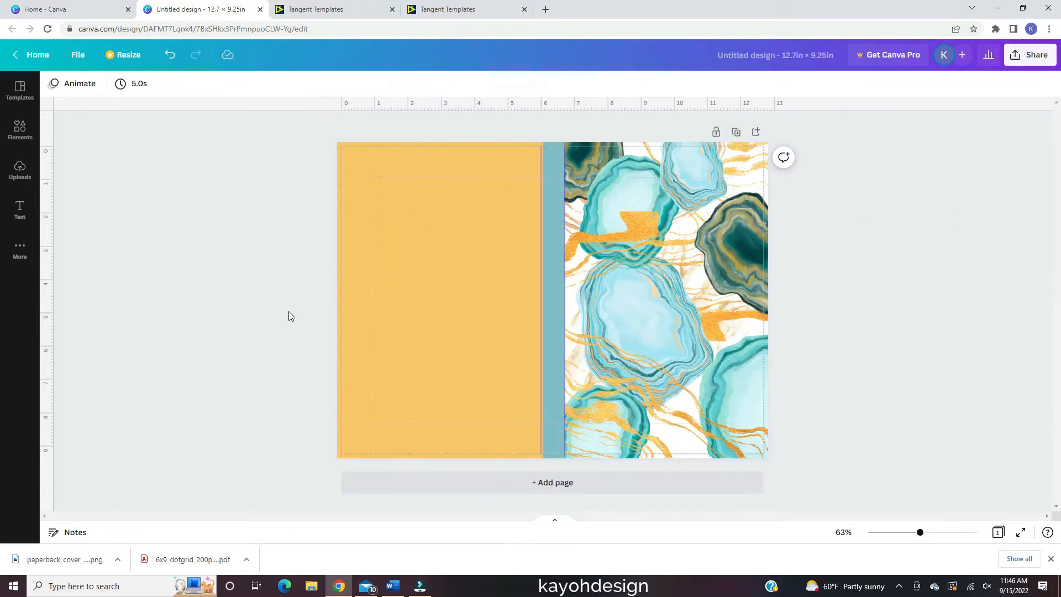
# Search the elements for "swash" and try the orange brush stroke on the cover
pyautogui.click(17, 143)
pyautogui.click(130, 90)
pyautogui.write('swash')
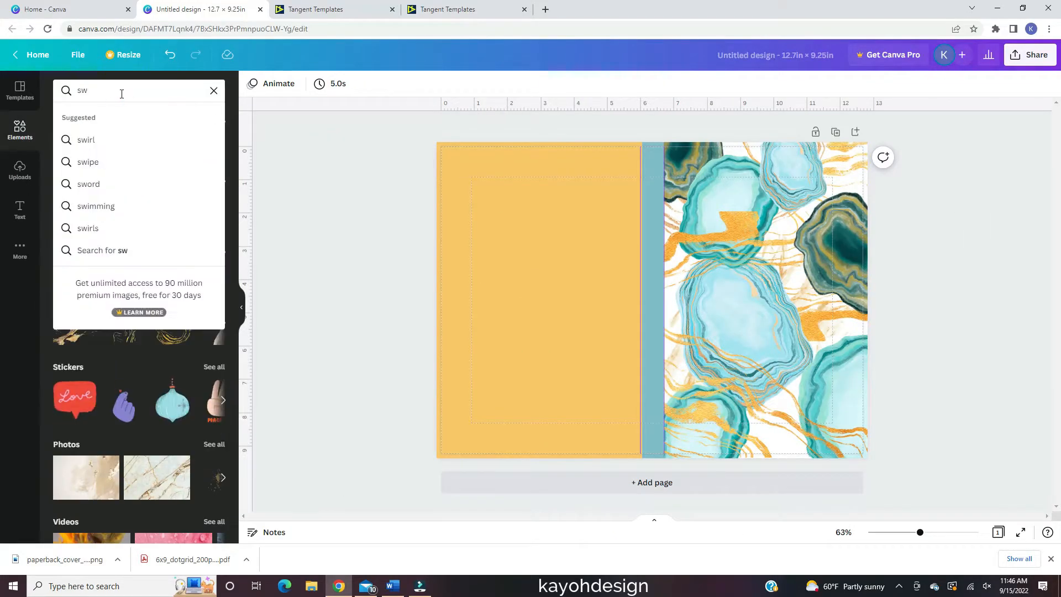
pyautogui.press('Return')
pyautogui.click(205, 197)
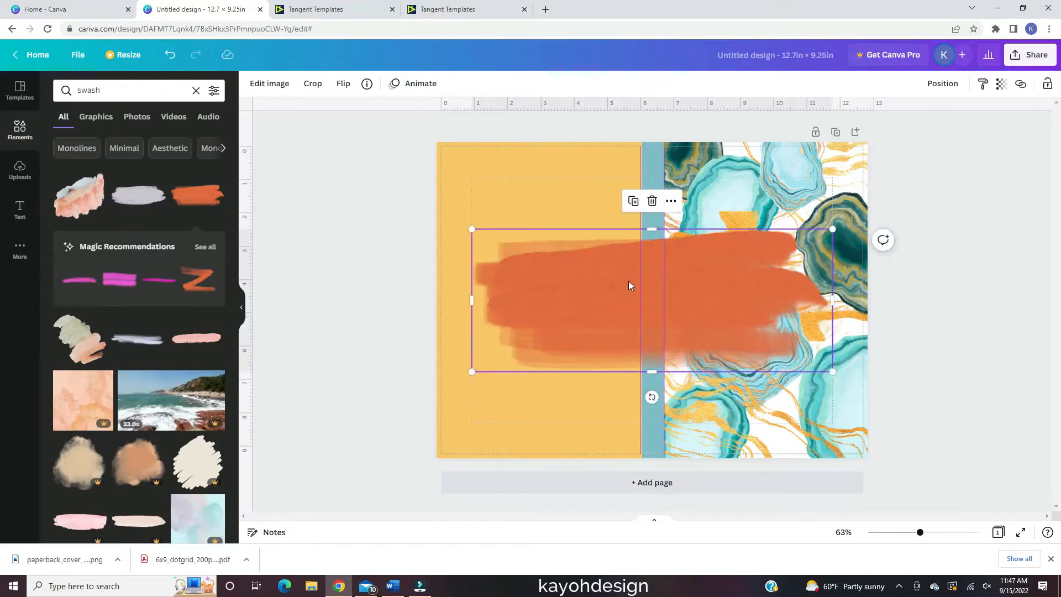
pyautogui.press('Delete')
# Try the grey marker swash on the cover, view its details and look through the remaining swash results
pyautogui.scroll(-5, 113, 340)
pyautogui.click(112, 340)
pyautogui.click(367, 85)
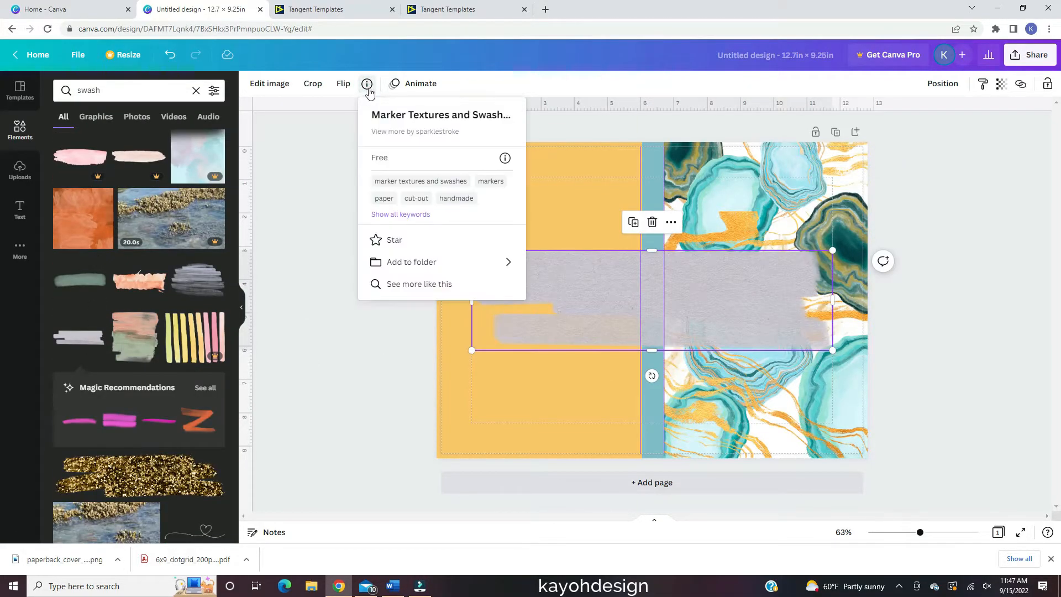
pyautogui.click(368, 87)
pyautogui.scroll(-20, 188, 296)
pyautogui.scroll(20, 187, 296)
# Add the ringed circle from the Lines & Shapes collection and delete the grey swash
pyautogui.click(196, 91)
pyautogui.click(213, 220)
pyautogui.scroll(-5, 200, 266)
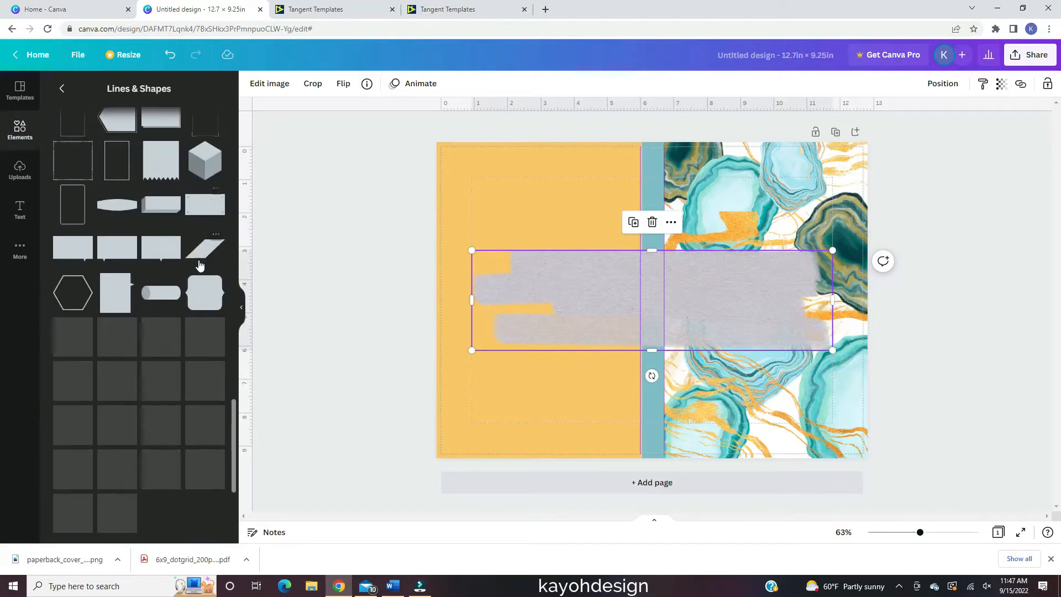
pyautogui.scroll(-3, 201, 265)
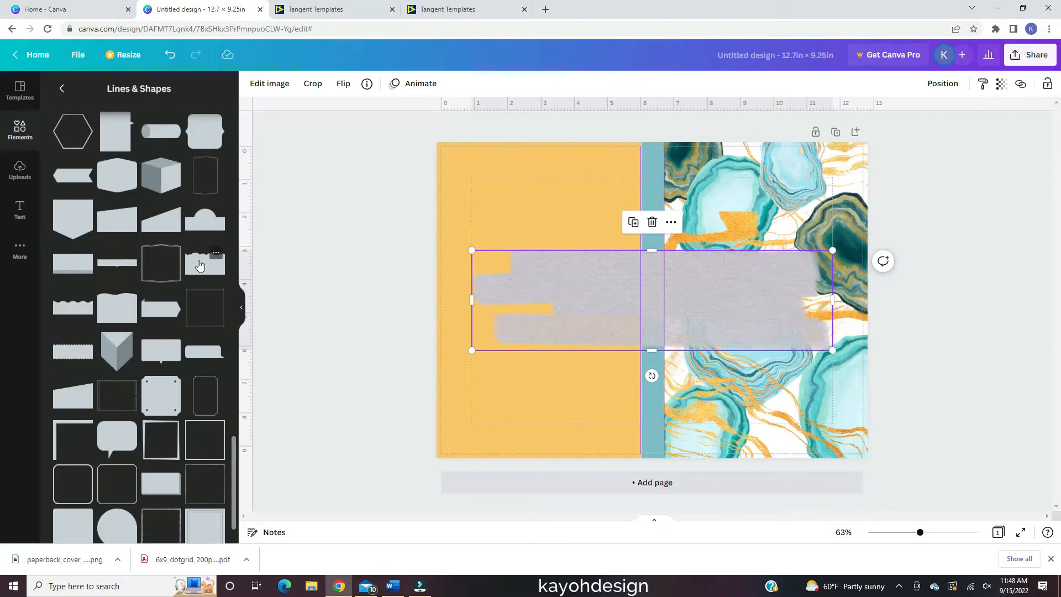
pyautogui.scroll(-2, 170, 279)
pyautogui.click(117, 514)
pyautogui.click(798, 289)
pyautogui.press('Delete')
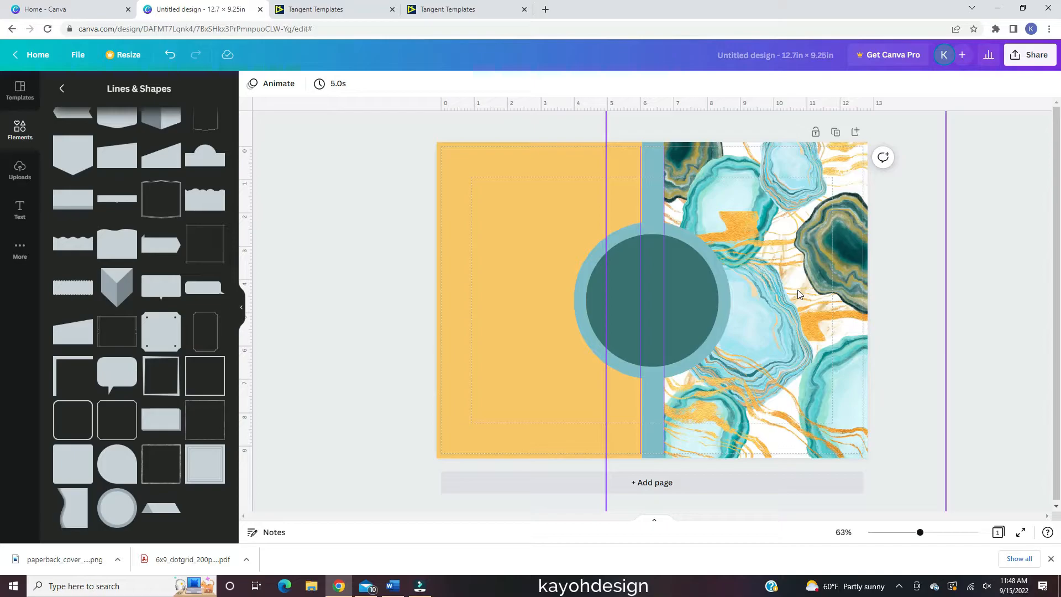
# Recolor the teal spine strip with the same gold as the back cover
pyautogui.click(446, 202)
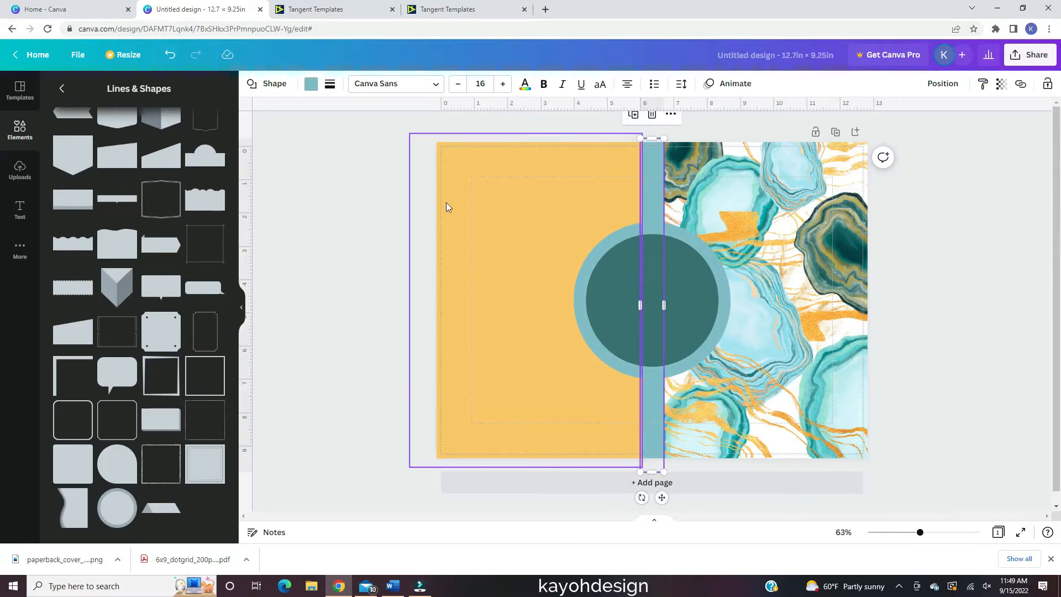
pyautogui.click(309, 83)
# Scale the ringed circle down and center it on the front cover
pyautogui.click(726, 362)
pyautogui.moveTo(730, 378); pyautogui.dragTo(709, 357)
pyautogui.moveTo(689, 302); pyautogui.dragTo(809, 306)
pyautogui.click(241, 306)
pyautogui.moveTo(660, 276); pyautogui.dragTo(661, 283)
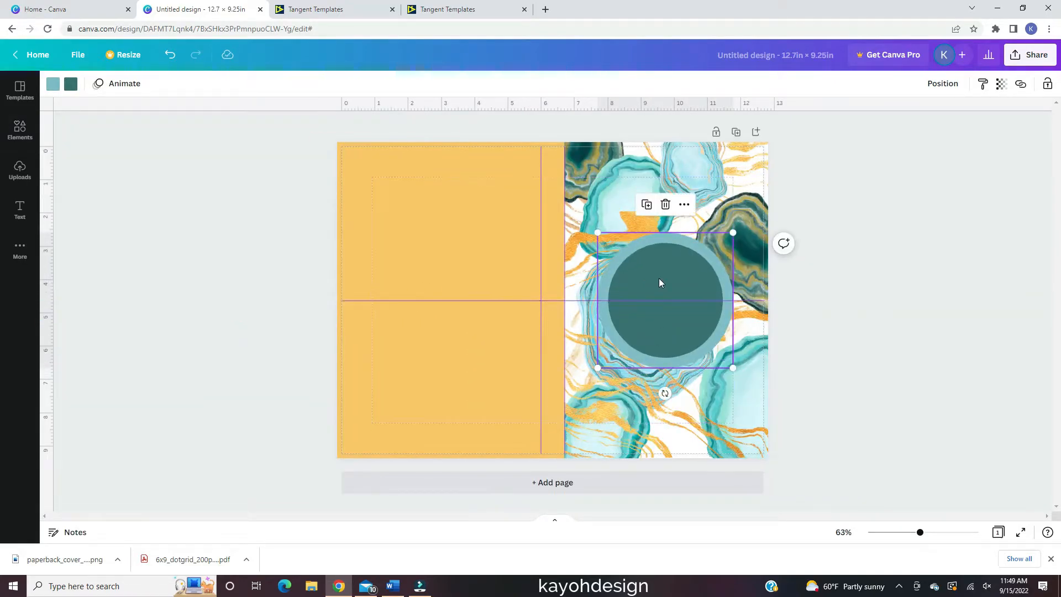
# Find the Marker Textures and Swashes collection and try a pink marker swash on the cover
pyautogui.click(53, 86)
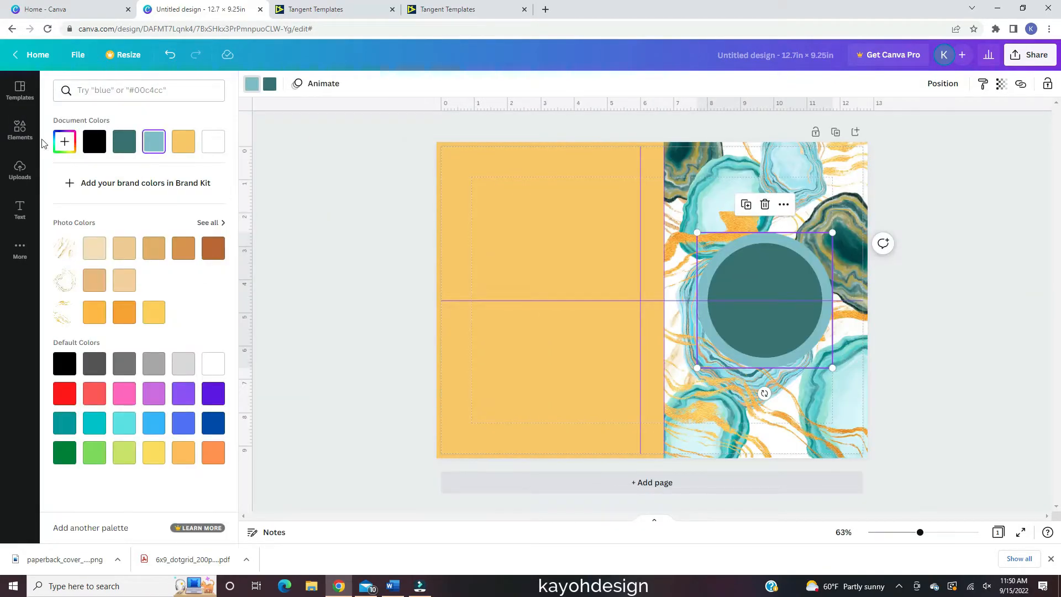
pyautogui.click(20, 130)
pyautogui.scroll(-12, 204, 298)
pyautogui.scroll(-15, 202, 301)
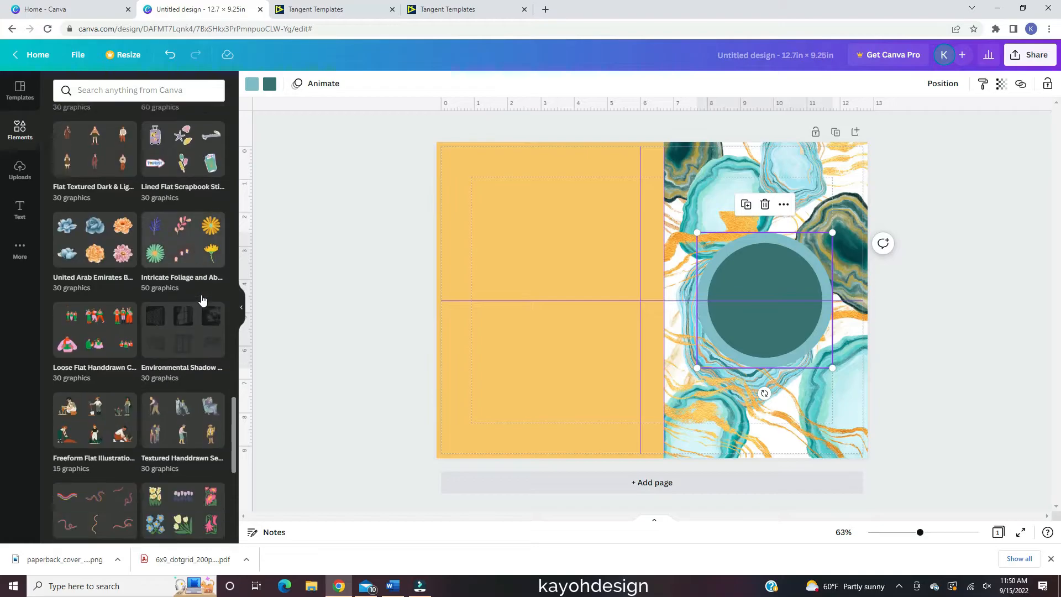
pyautogui.click(190, 301)
pyautogui.scroll(-10, 189, 302)
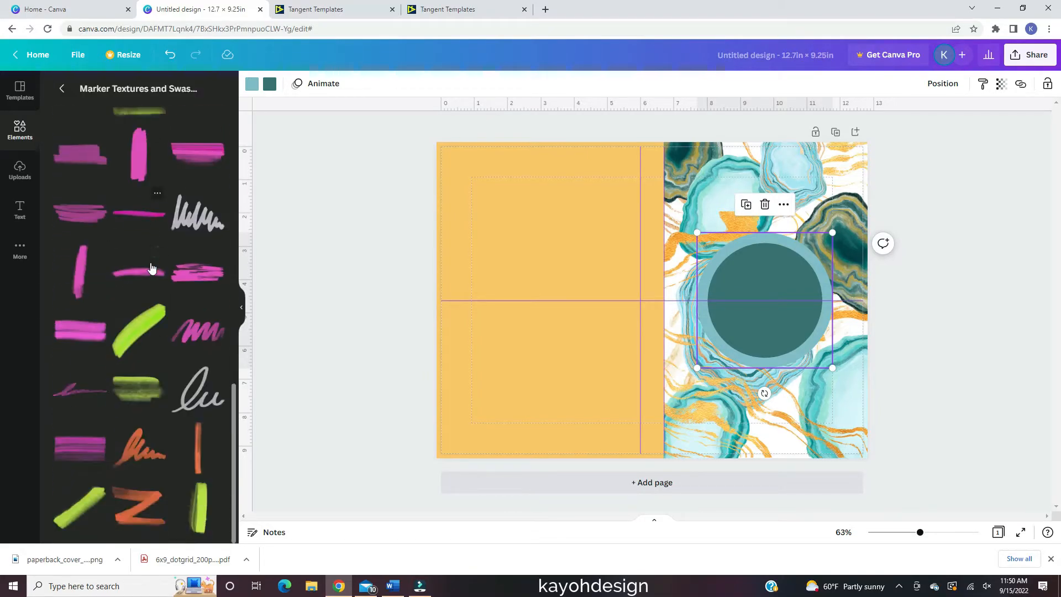
pyautogui.scroll(4, 152, 271)
pyautogui.click(94, 268)
pyautogui.press('Delete')
pyautogui.click(62, 89)
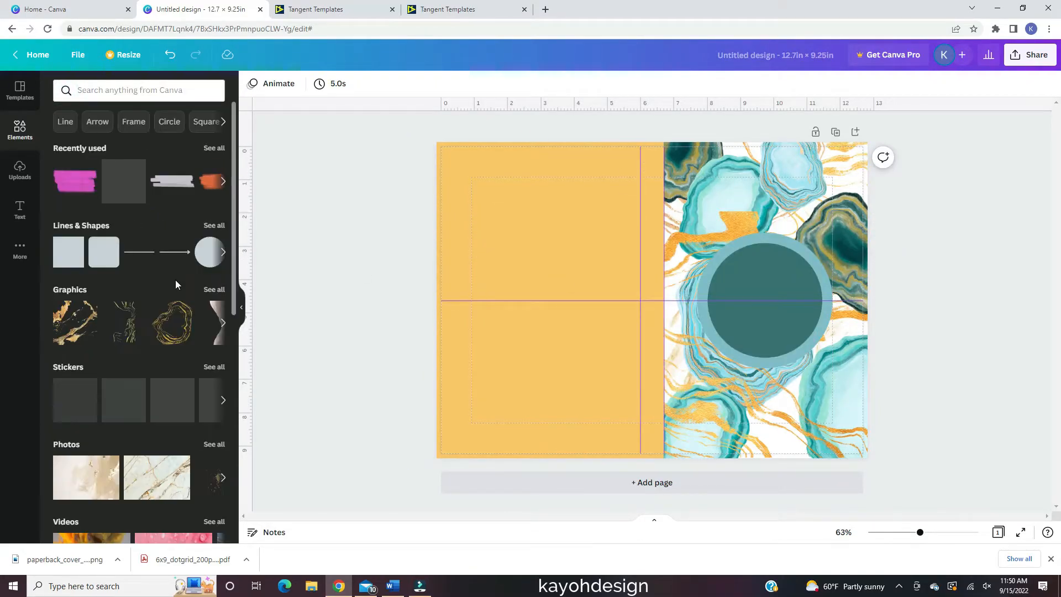
# Look through the element collections and the Graphics section for another decoration for the cover
pyautogui.scroll(-5, 174, 280)
pyautogui.scroll(-15, 176, 285)
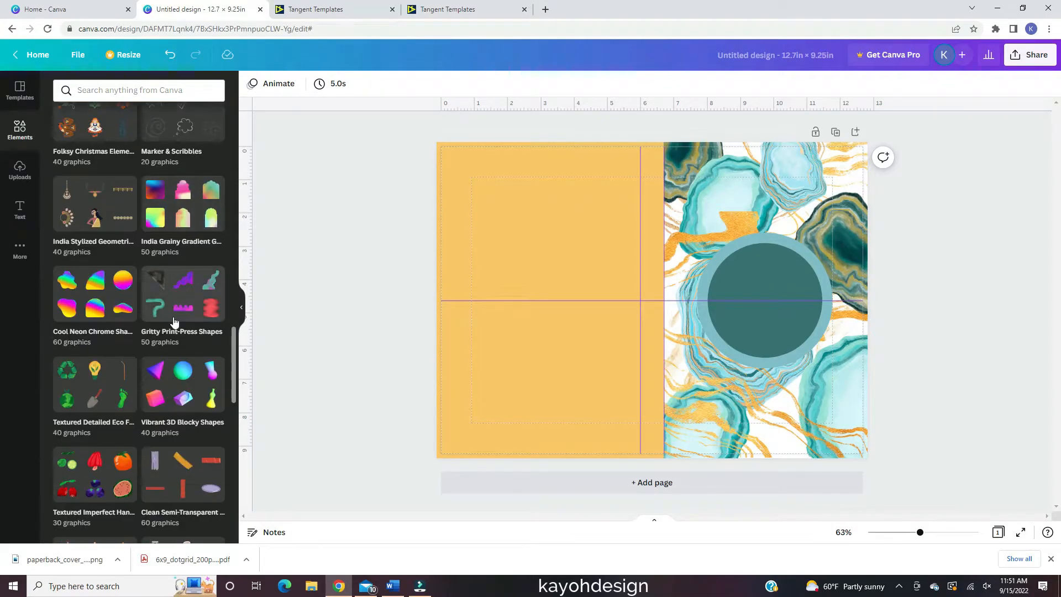
pyautogui.scroll(-10, 96, 385)
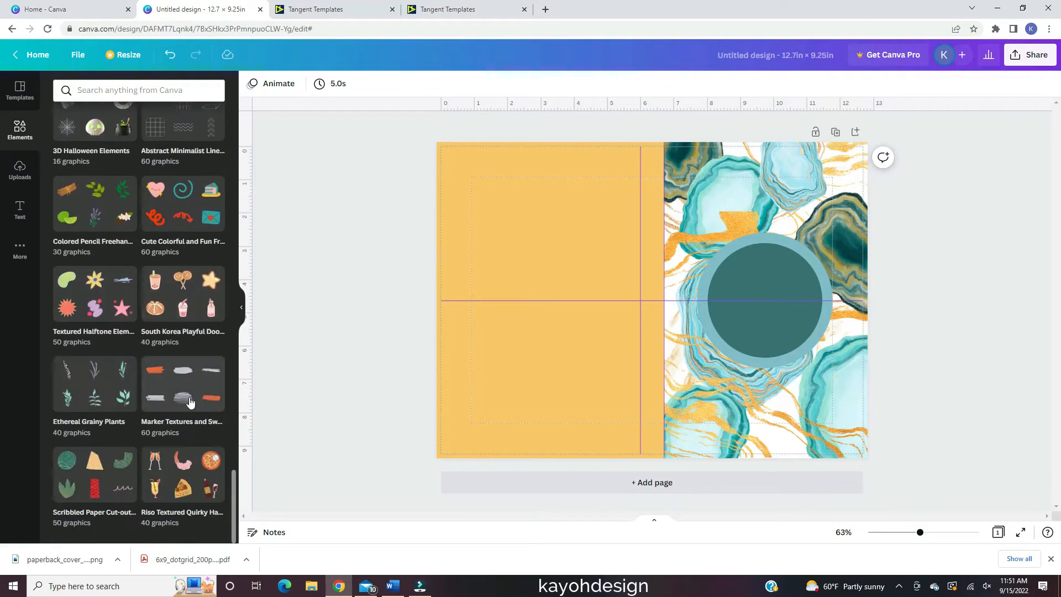
pyautogui.click(20, 129)
pyautogui.click(213, 291)
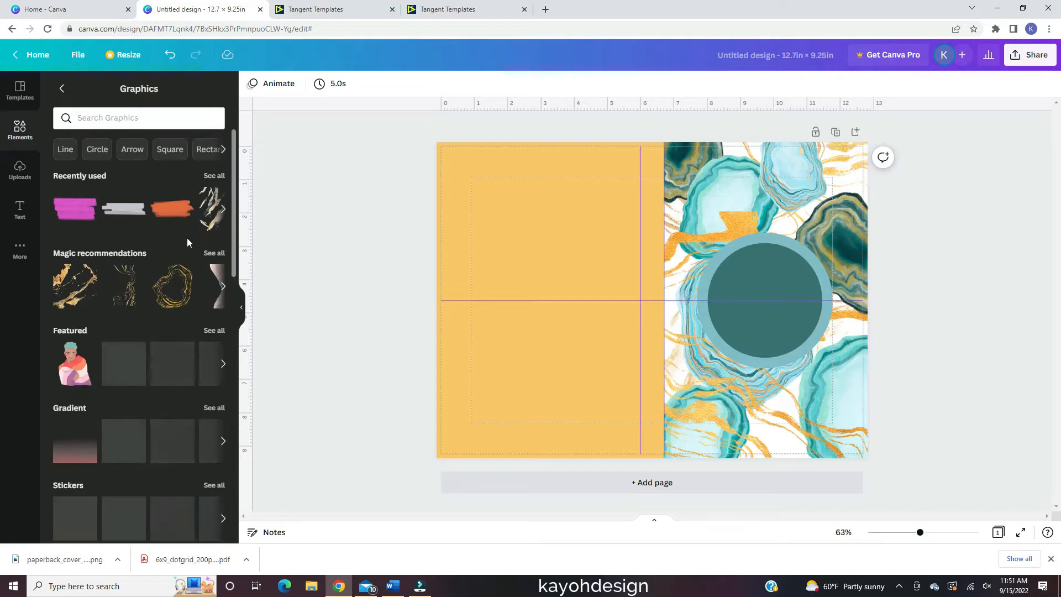
pyautogui.scroll(-5, 210, 276)
pyautogui.scroll(-10, 230, 326)
pyautogui.scroll(20, 210, 339)
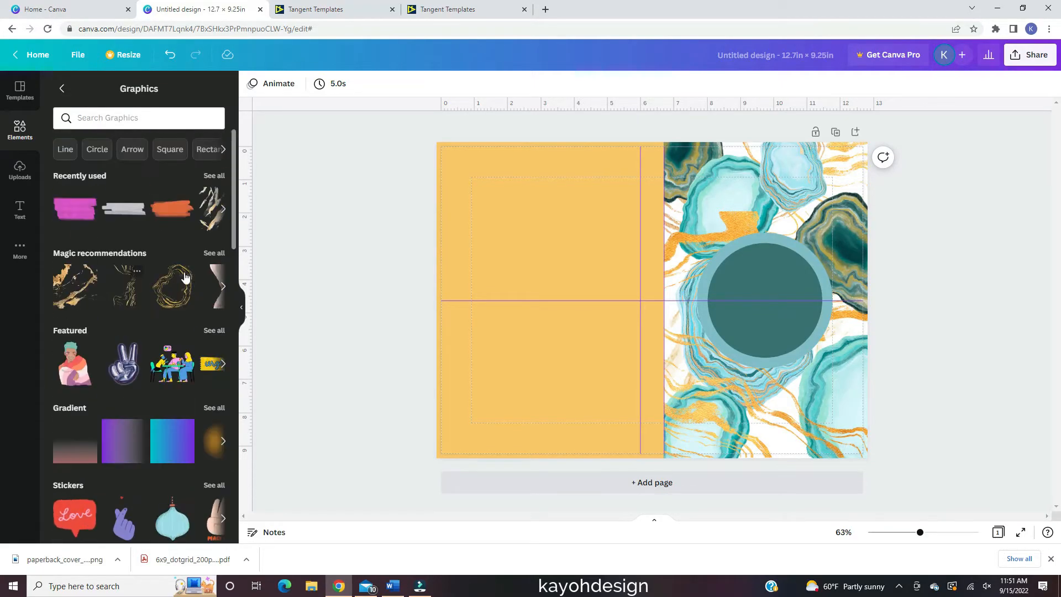
# Recolor the front cover circle with a dark teal ring sampled from the agate artwork and a white inner fill
pyautogui.click(765, 326)
pyautogui.click(251, 83)
pyautogui.click(64, 141)
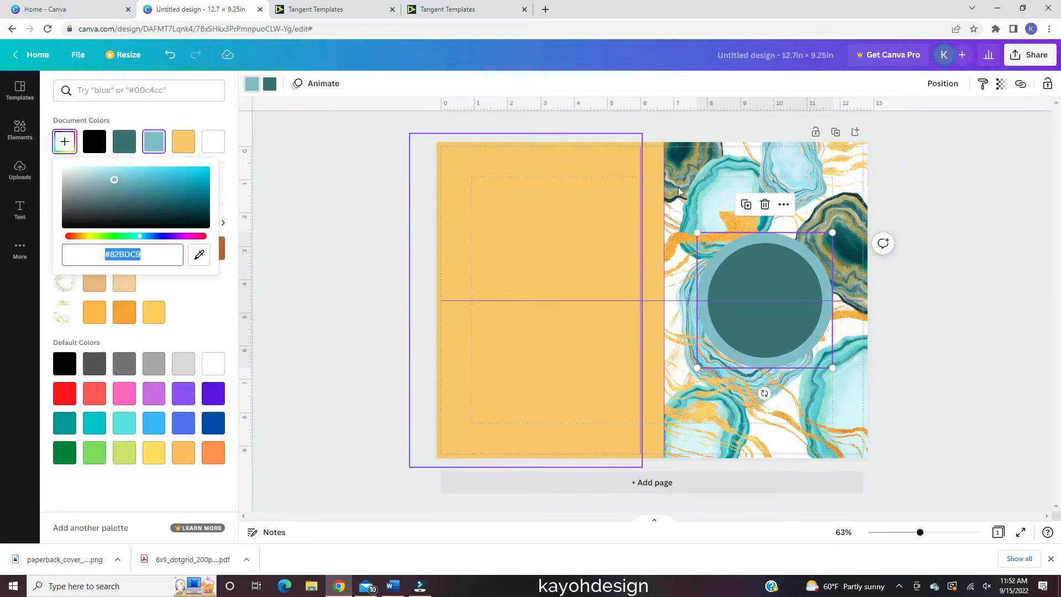
pyautogui.click(860, 201)
pyautogui.click(183, 142)
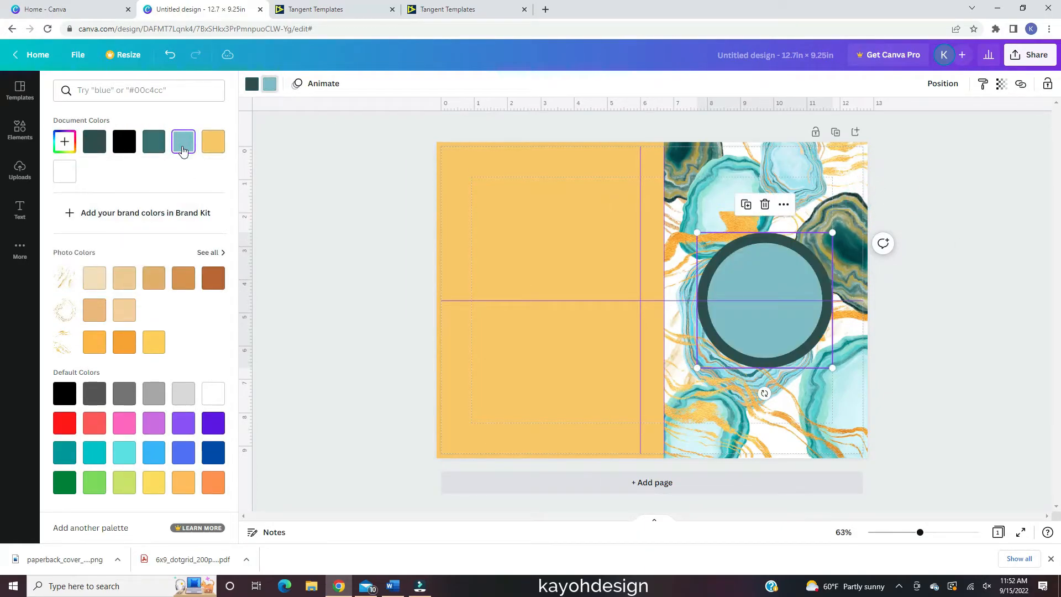
pyautogui.click(64, 170)
# On a duplicate of the cover page, replace the ringed circle with an arch shape
pyautogui.click(20, 130)
pyautogui.click(212, 226)
pyautogui.scroll(-7, 138, 331)
pyautogui.click(78, 477)
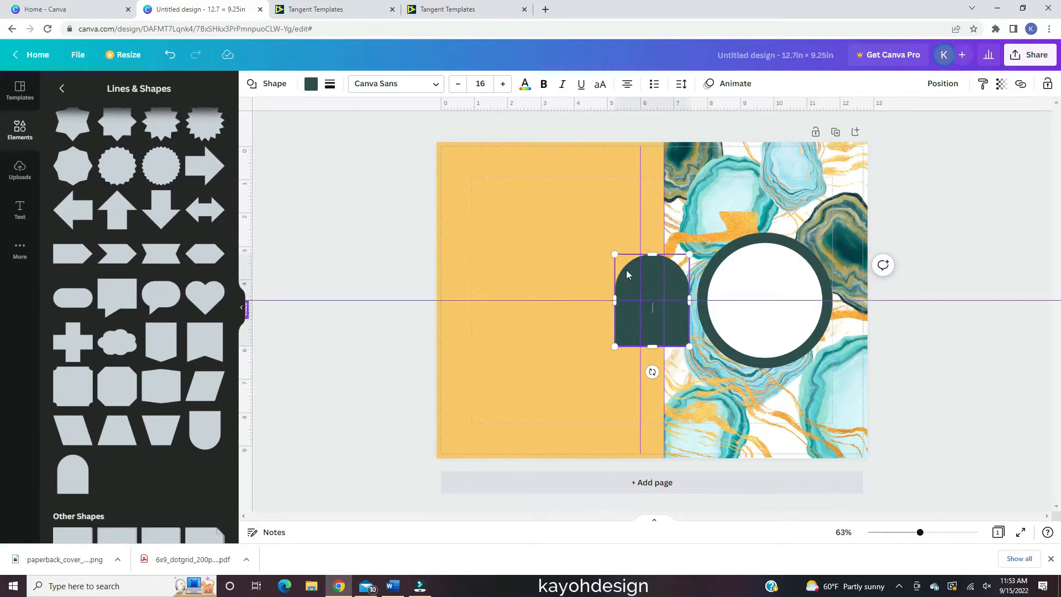
pyautogui.click(750, 311)
pyautogui.press('Delete')
# Enlarge the arch and center it on the front cover of page 2
pyautogui.click(673, 323)
pyautogui.moveTo(689, 346); pyautogui.dragTo(729, 394)
pyautogui.moveTo(710, 362); pyautogui.dragTo(799, 334)
pyautogui.click(909, 330)
# Recolor the arch on page 2 with a custom medium teal
pyautogui.scroll(4, 909, 330)
pyautogui.scroll(2, 908, 329)
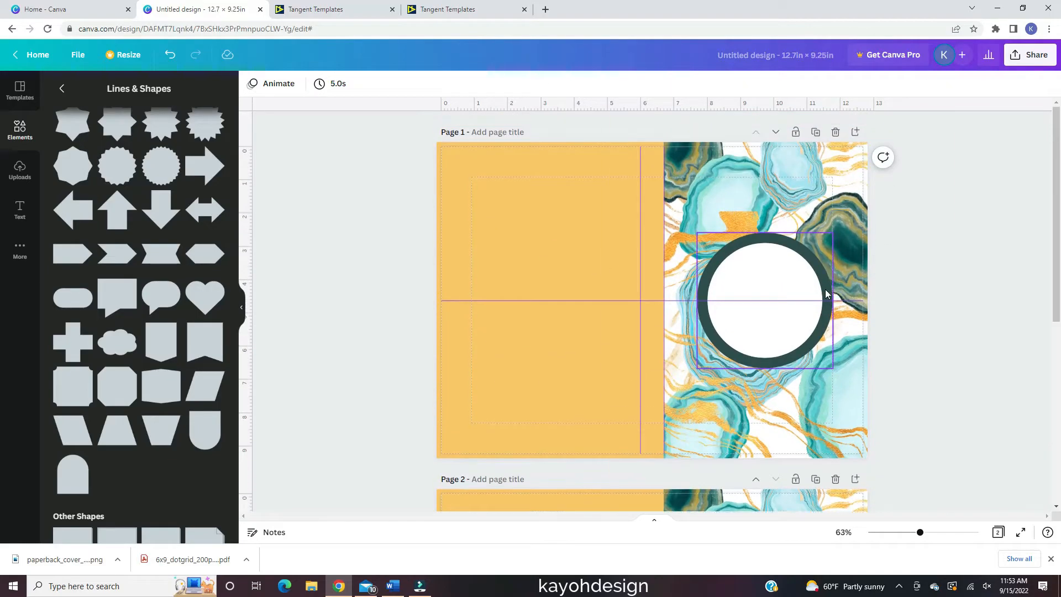
pyautogui.scroll(-6, 983, 334)
pyautogui.click(777, 315)
pyautogui.click(312, 84)
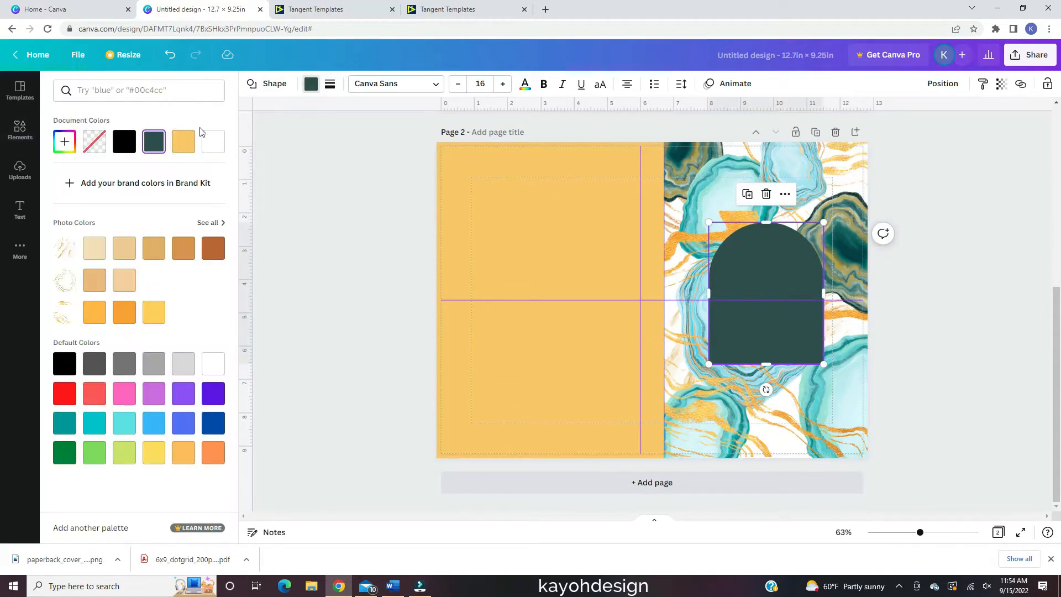
pyautogui.click(65, 142)
pyautogui.click(162, 189)
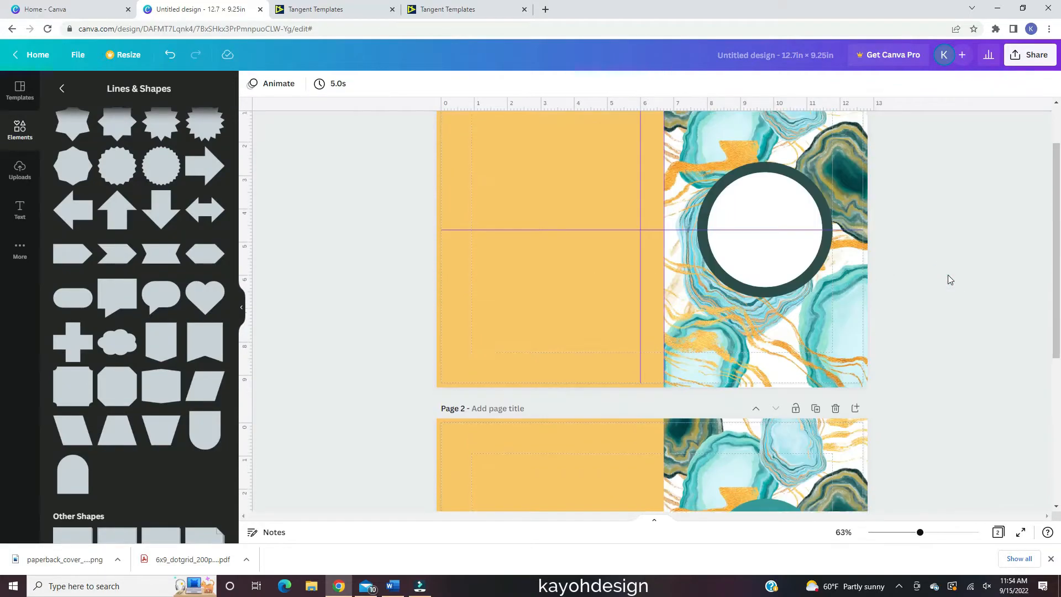
# Change the inner fill of the page 1 circle to a custom very light grey
pyautogui.scroll(-1, 947, 274)
pyautogui.click(270, 84)
pyautogui.click(184, 363)
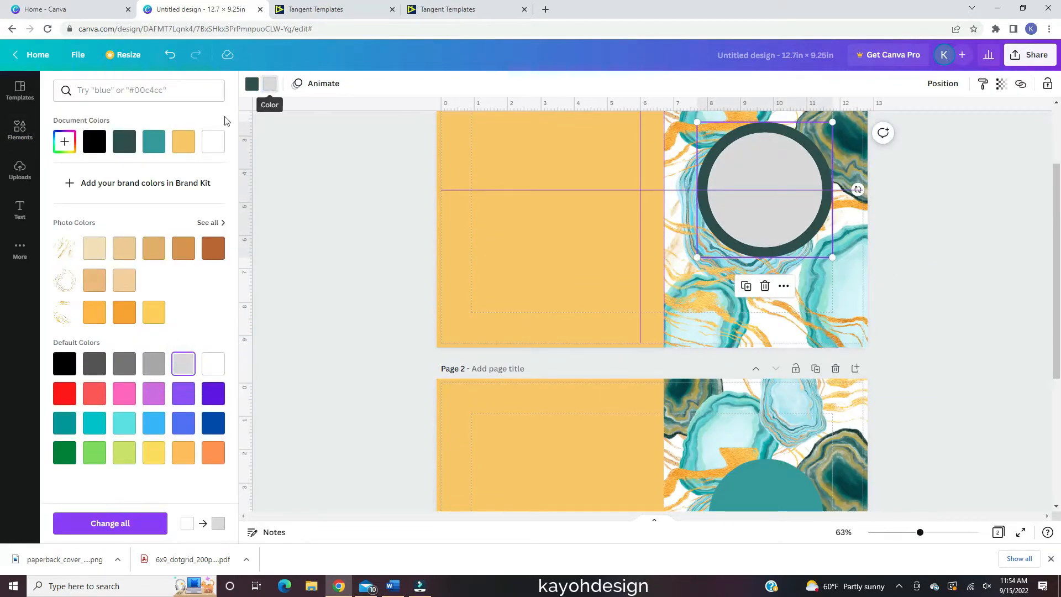
pyautogui.click(64, 144)
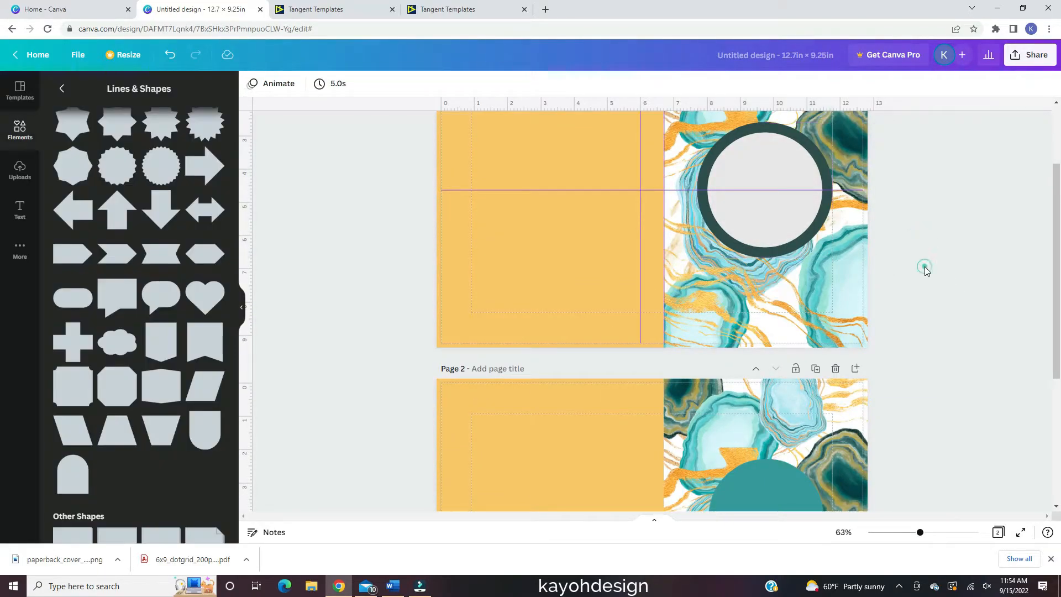
# Duplicate the arch on page 2 with a dashed border and scale the copy down to sit centered inside the original
pyautogui.scroll(2, 914, 315)
pyautogui.scroll(-5, 915, 315)
pyautogui.click(772, 405)
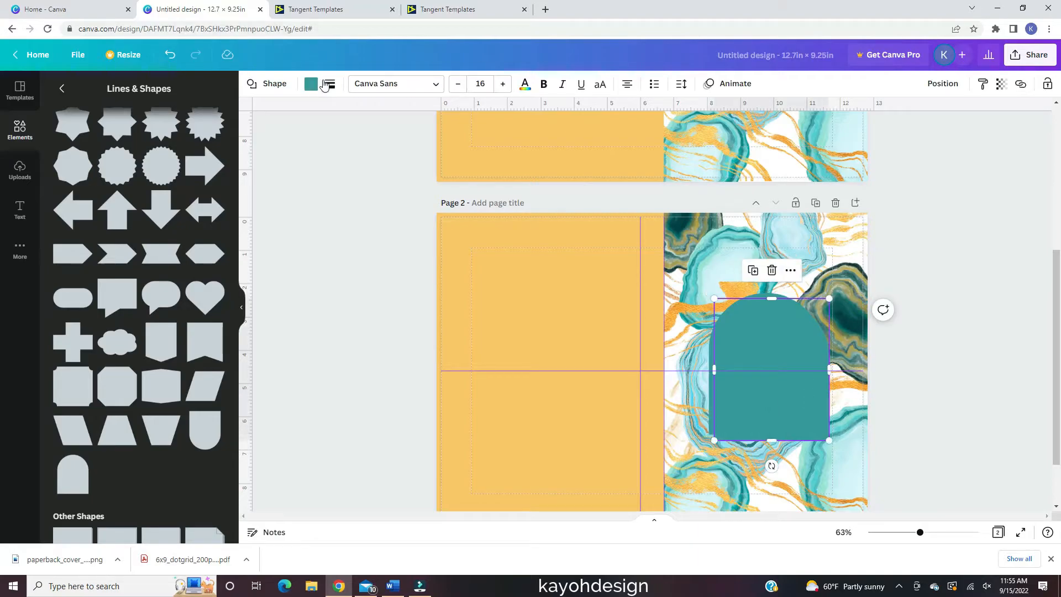
pyautogui.click(349, 84)
pyautogui.click(456, 118)
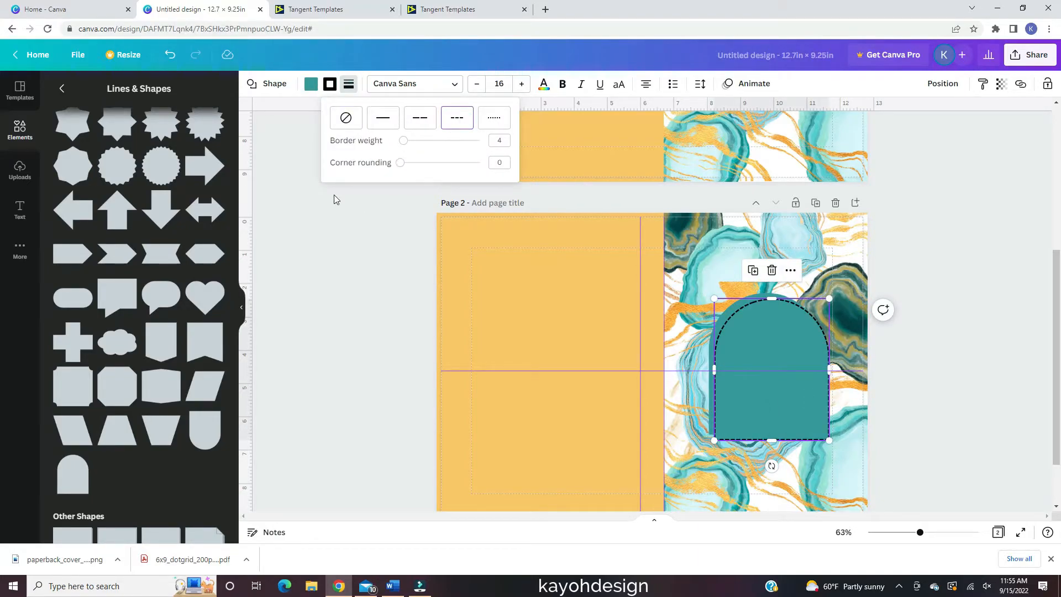
pyautogui.moveTo(829, 440); pyautogui.dragTo(817, 426)
pyautogui.click(961, 84)
pyautogui.click(954, 367)
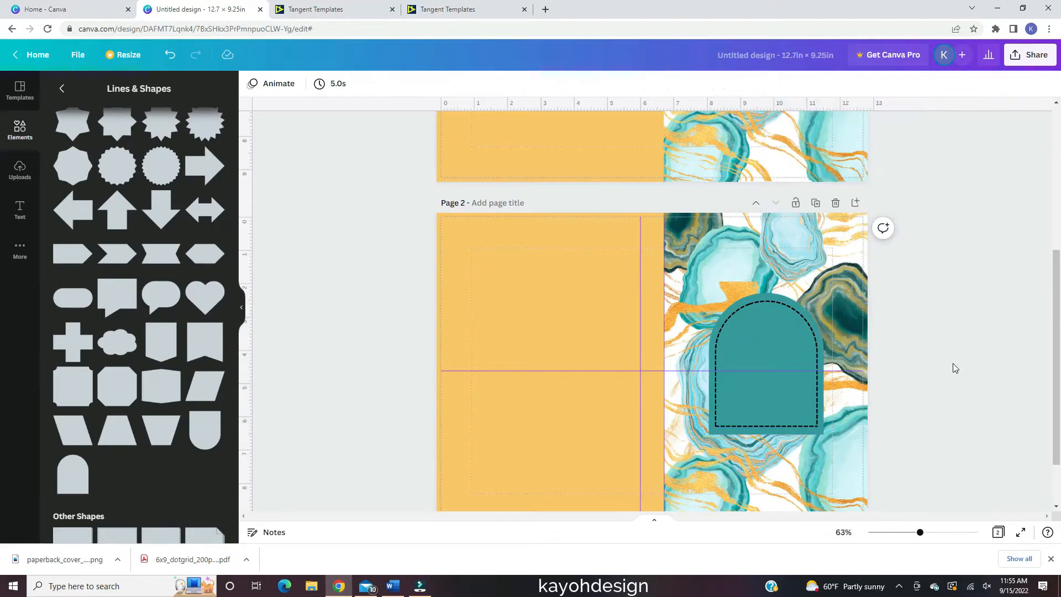
# Recolor the inner arch's dashed border with the light grey used in the page 1 circle
pyautogui.scroll(5, 807, 350)
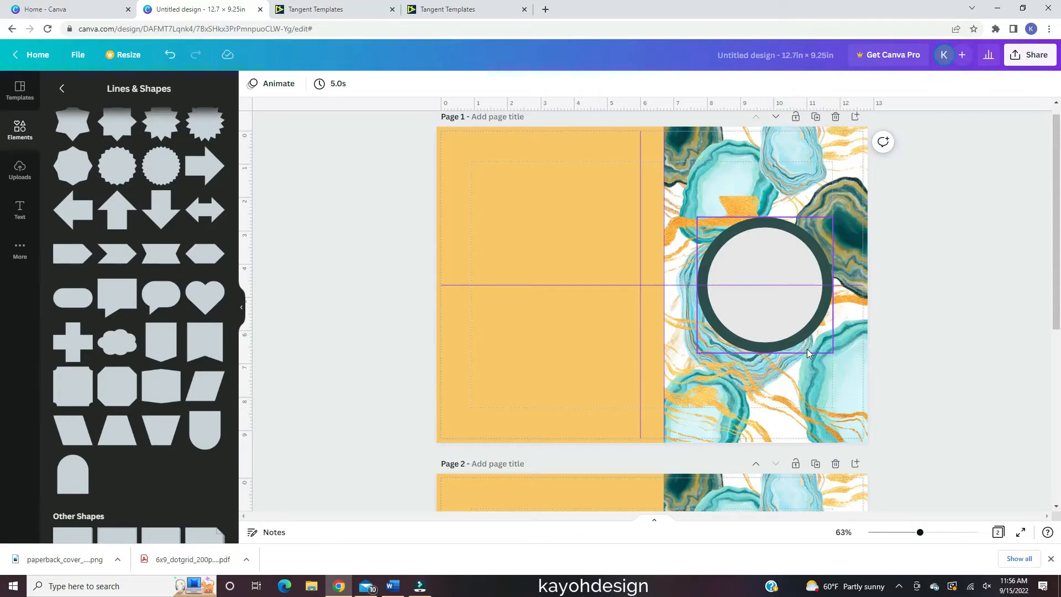
pyautogui.scroll(-5, 959, 326)
pyautogui.click(810, 311)
pyautogui.click(330, 84)
pyautogui.click(183, 141)
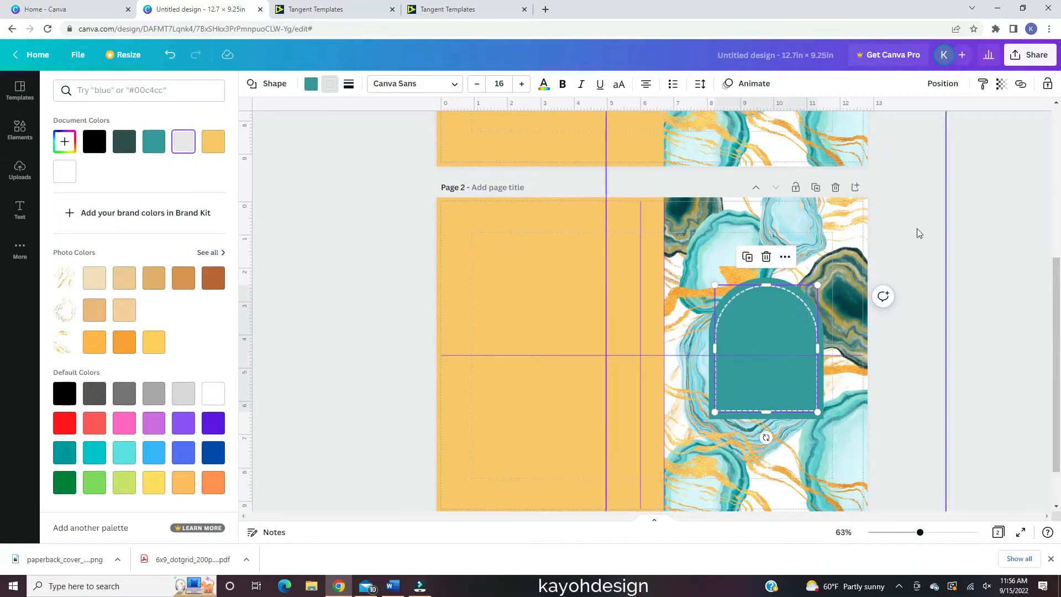
pyautogui.click(983, 257)
# Compare the circle cover on page 1 with the arch cover on page 2
pyautogui.scroll(-1, 984, 257)
pyautogui.scroll(6, 984, 257)
pyautogui.scroll(-6, 984, 257)
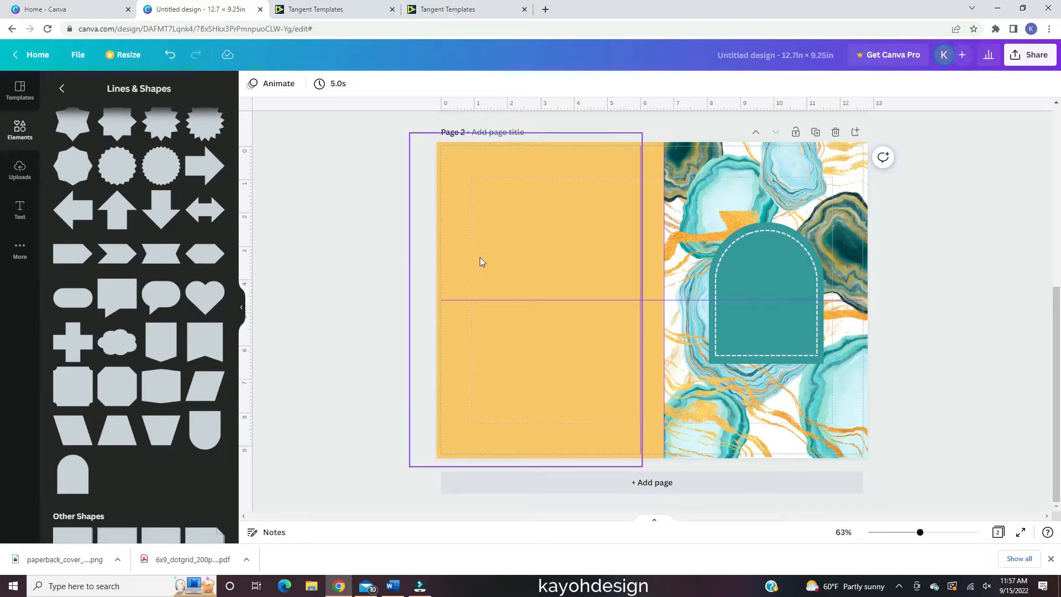
pyautogui.click(241, 310)
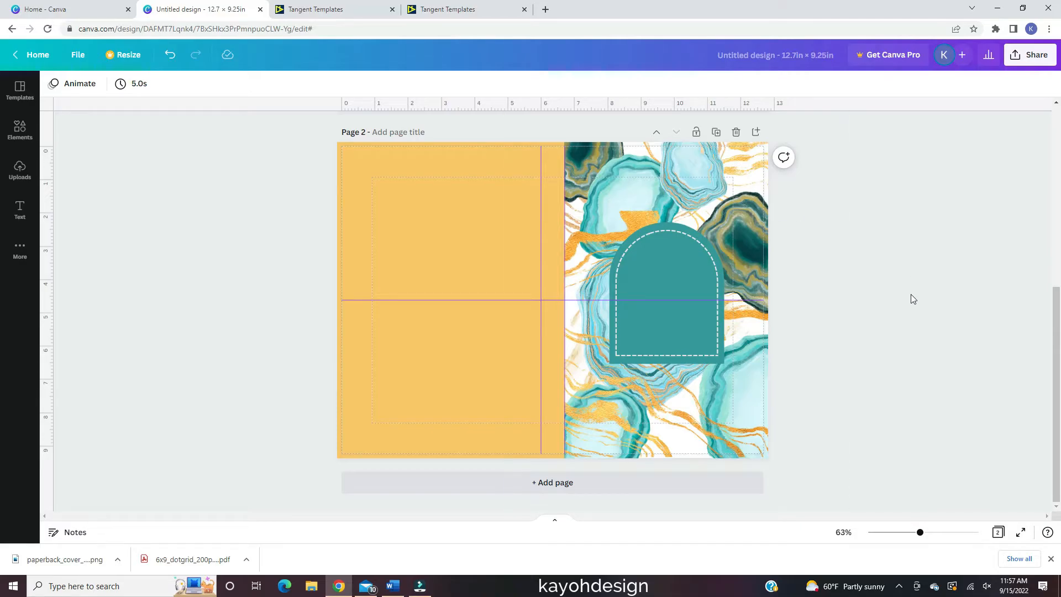
pyautogui.scroll(1, 912, 299)
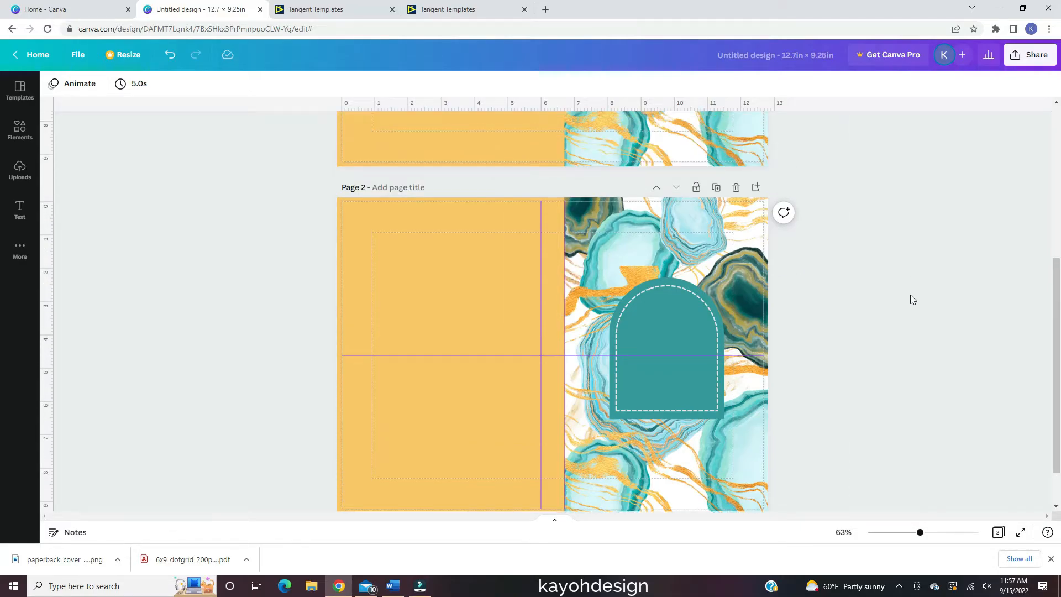
pyautogui.scroll(5, 912, 299)
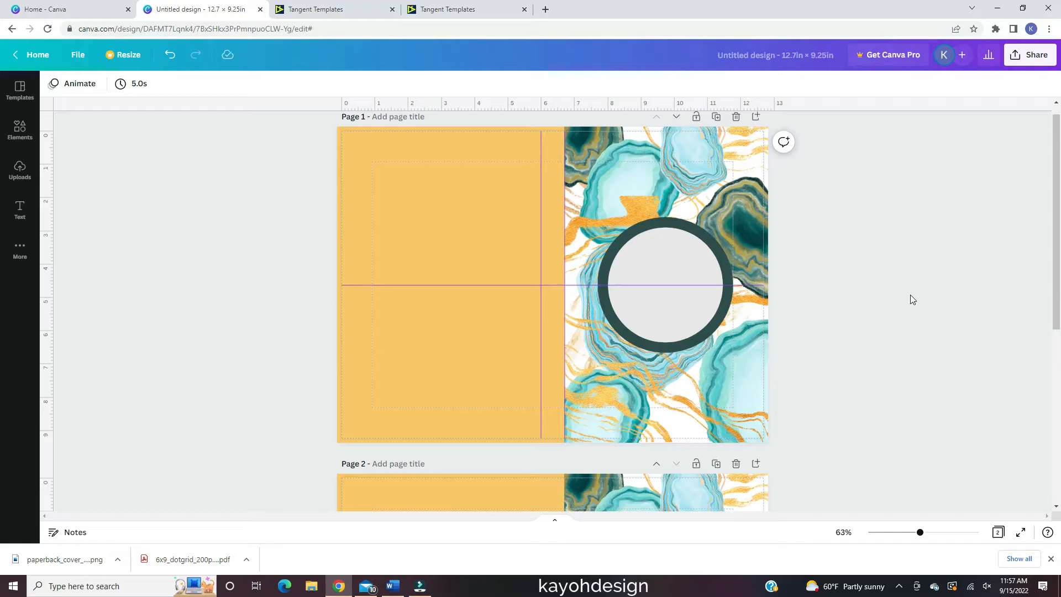
pyautogui.scroll(1, 845, 273)
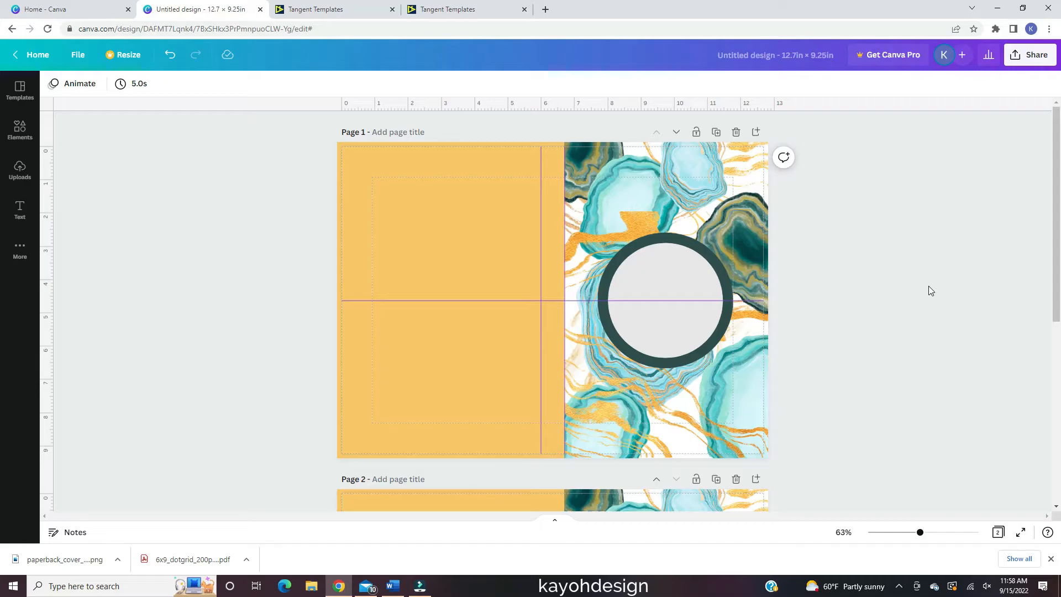
# Duplicate the circle cover on page 1 and delete the copy again
pyautogui.click(716, 133)
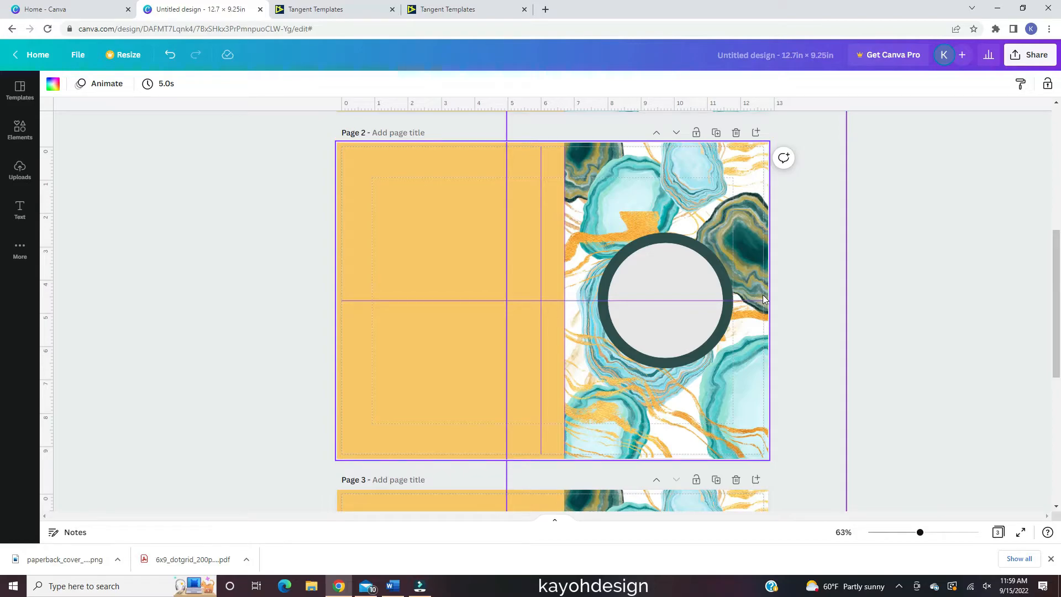
pyautogui.scroll(1, 944, 233)
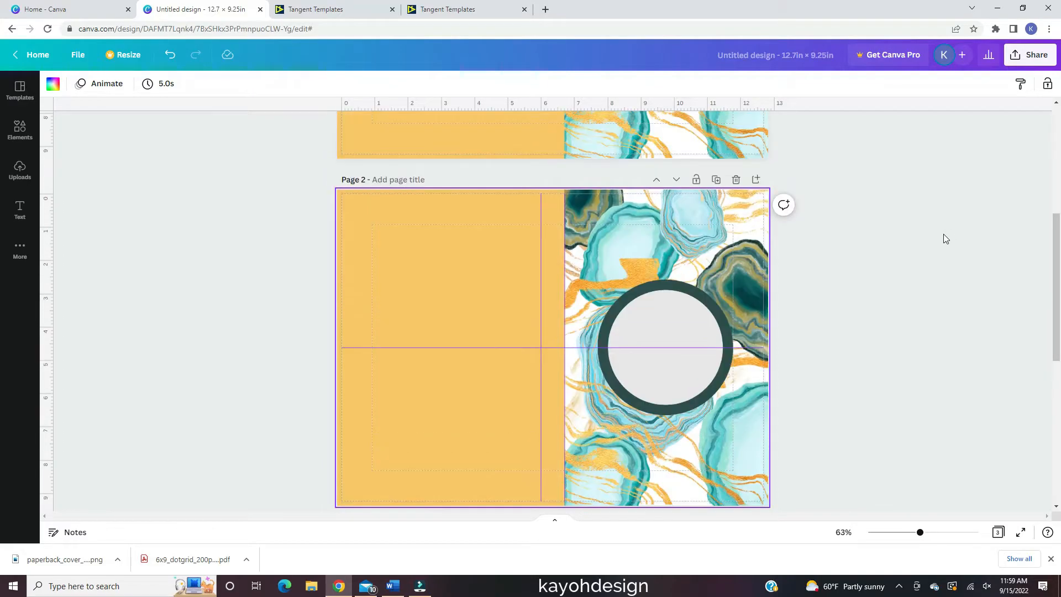
pyautogui.scroll(5, 944, 234)
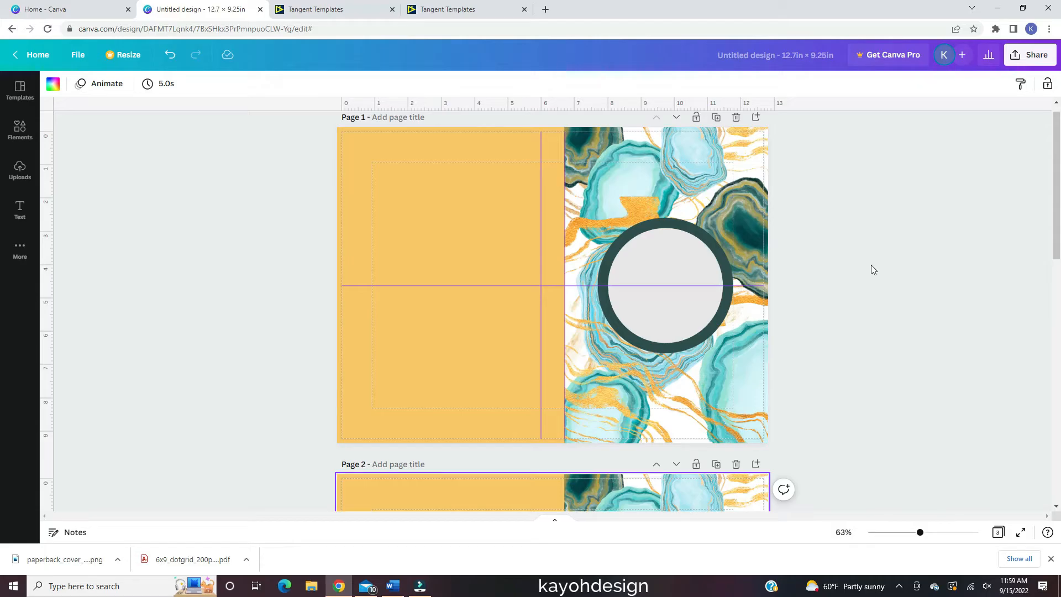
pyautogui.scroll(-4, 870, 263)
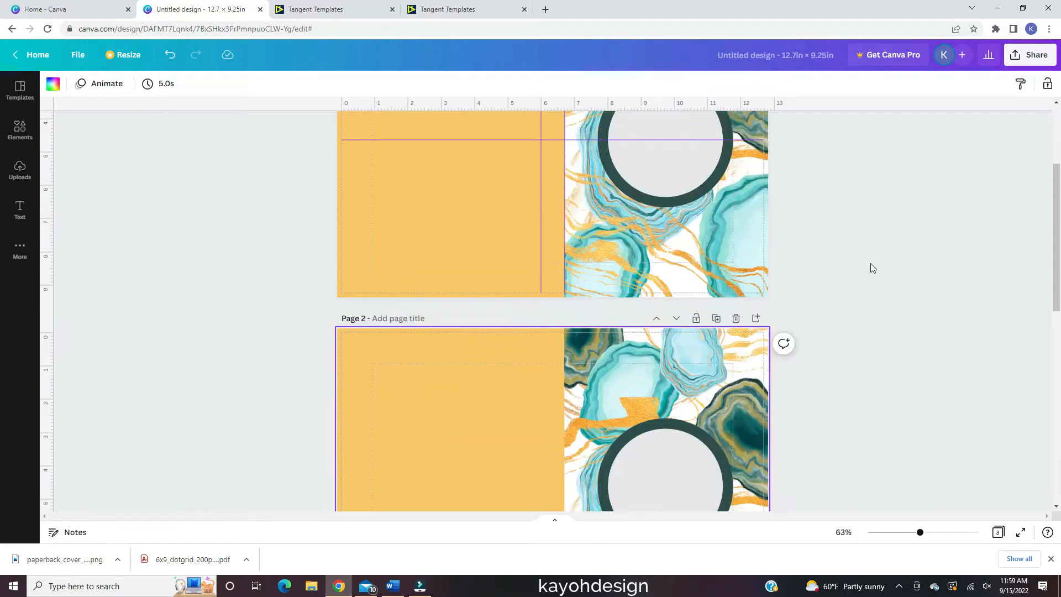
pyautogui.click(736, 244)
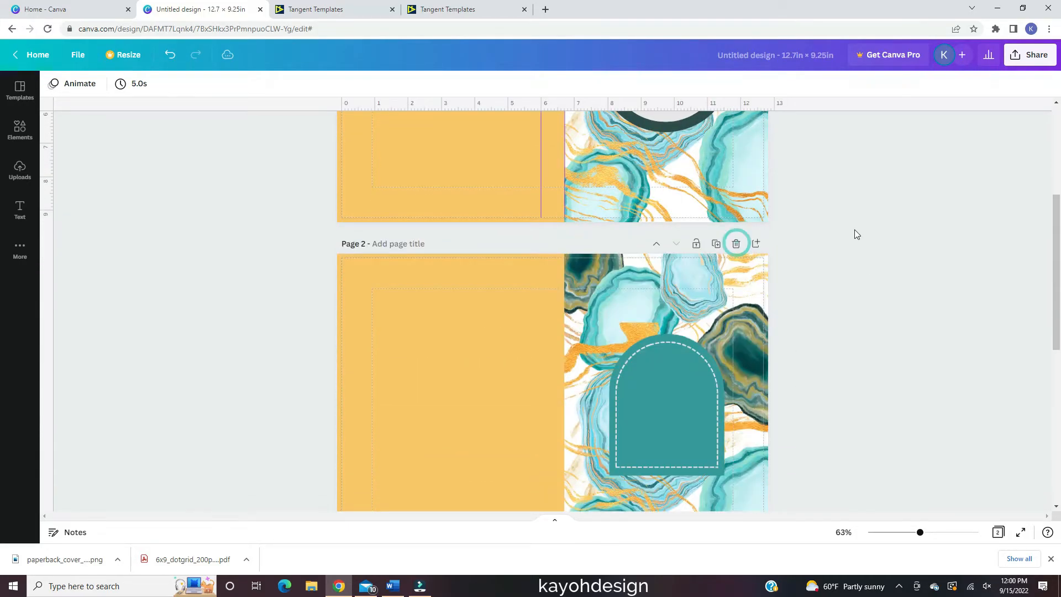
pyautogui.scroll(-2, 858, 230)
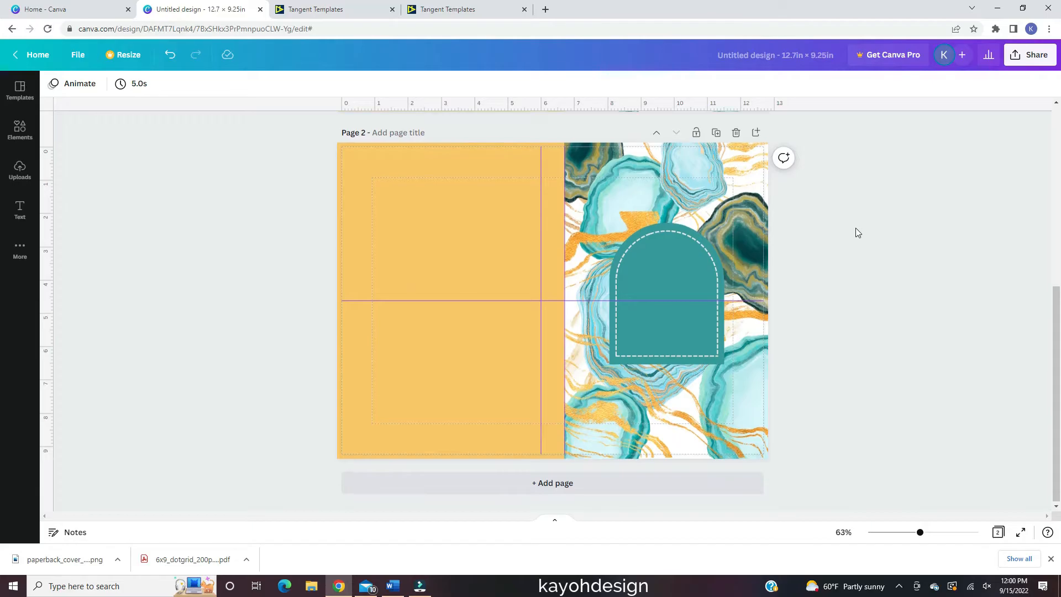
pyautogui.scroll(6, 848, 215)
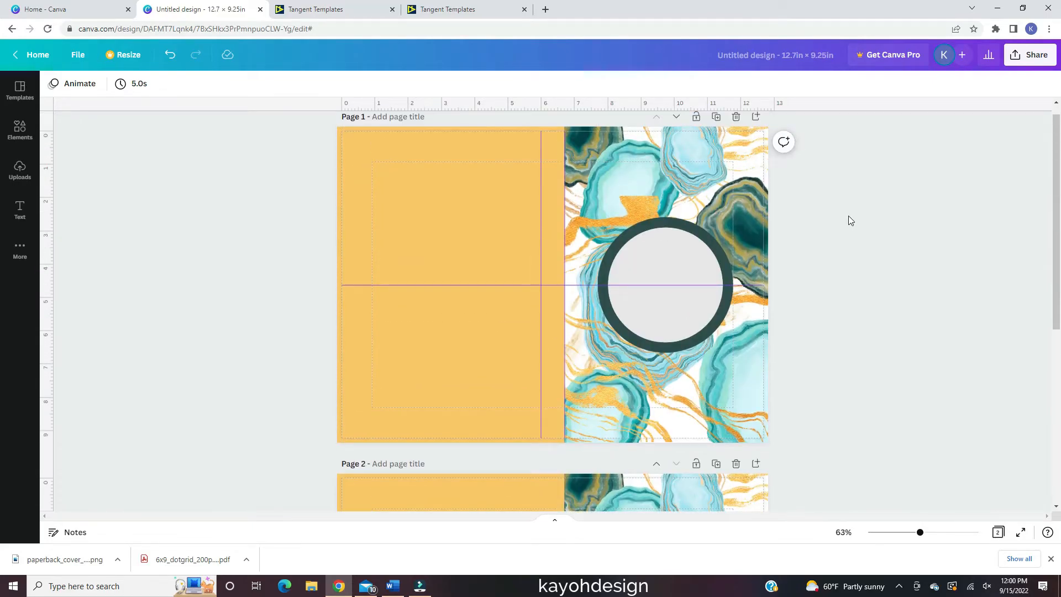
pyautogui.scroll(-6, 850, 220)
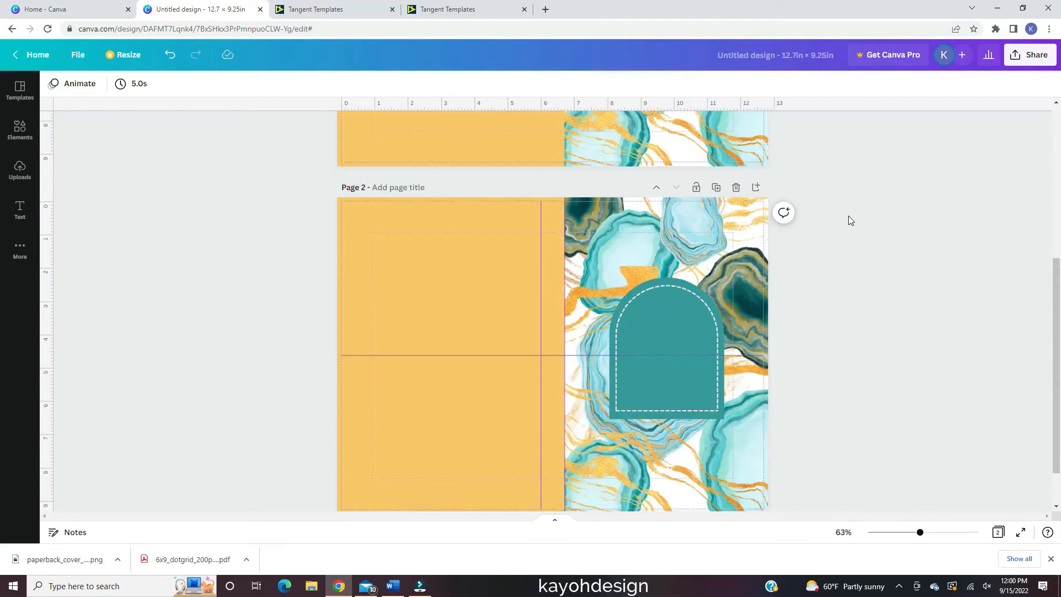
pyautogui.scroll(-1, 850, 219)
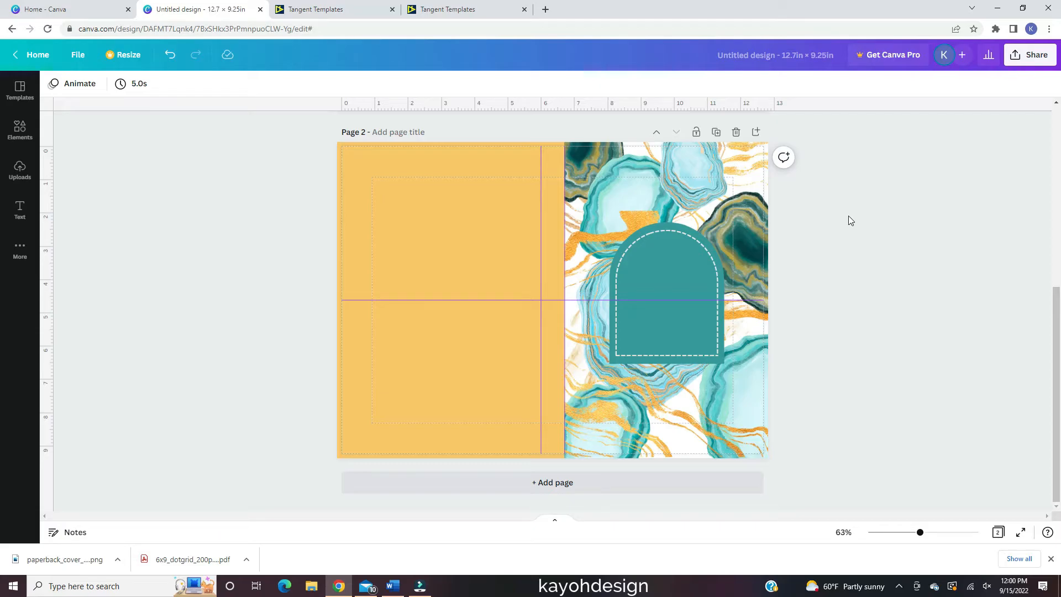
# Add the title "dot grid notebook" as right-aligned text on three lines and place it inside the arch on page 2
pyautogui.click(21, 210)
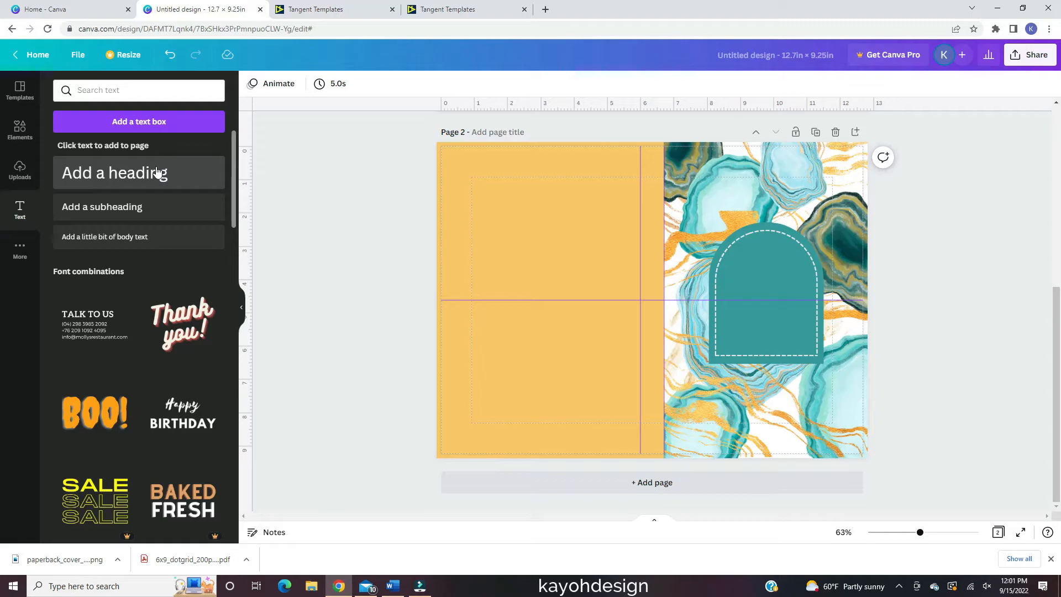
pyautogui.click(220, 215)
pyautogui.write('dot grid notebook')
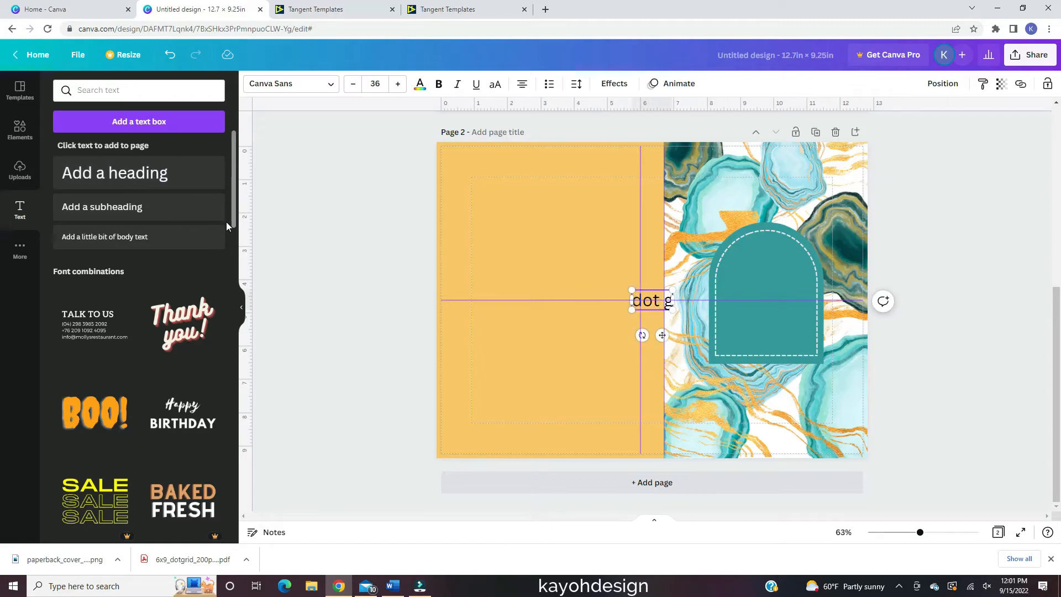
pyautogui.moveTo(658, 314); pyautogui.dragTo(658, 314)
pyautogui.hotkey('ctrl', 'a')
pyautogui.click(523, 86)
pyautogui.click(522, 85)
pyautogui.moveTo(658, 357); pyautogui.dragTo(642, 343)
pyautogui.moveTo(612, 321); pyautogui.dragTo(777, 325)
pyautogui.click(914, 366)
# Add the text "200 sheets" below the title and scale it down to small print
pyautogui.write('t200 sheets')
pyautogui.click(241, 307)
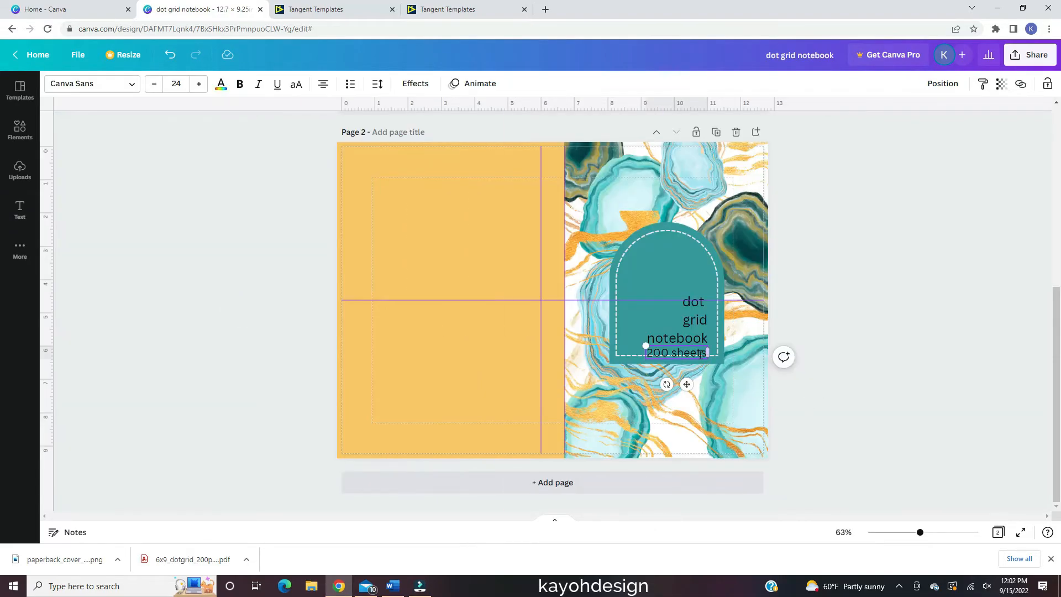
pyautogui.scroll(3, 669, 359)
pyautogui.moveTo(773, 360); pyautogui.dragTo(759, 376)
# Move the title and the sheet-count line up slightly together inside the dashed arch border
pyautogui.click(756, 311)
pyautogui.moveTo(756, 311); pyautogui.dragTo(756, 301)
pyautogui.keyDown('shift'); pyautogui.click(749, 345); pyautogui.keyUp('shift')
pyautogui.moveTo(749, 345); pyautogui.dragTo(749, 336)
pyautogui.click(910, 334)
pyautogui.scroll(-3, 909, 334)
pyautogui.click(665, 323)
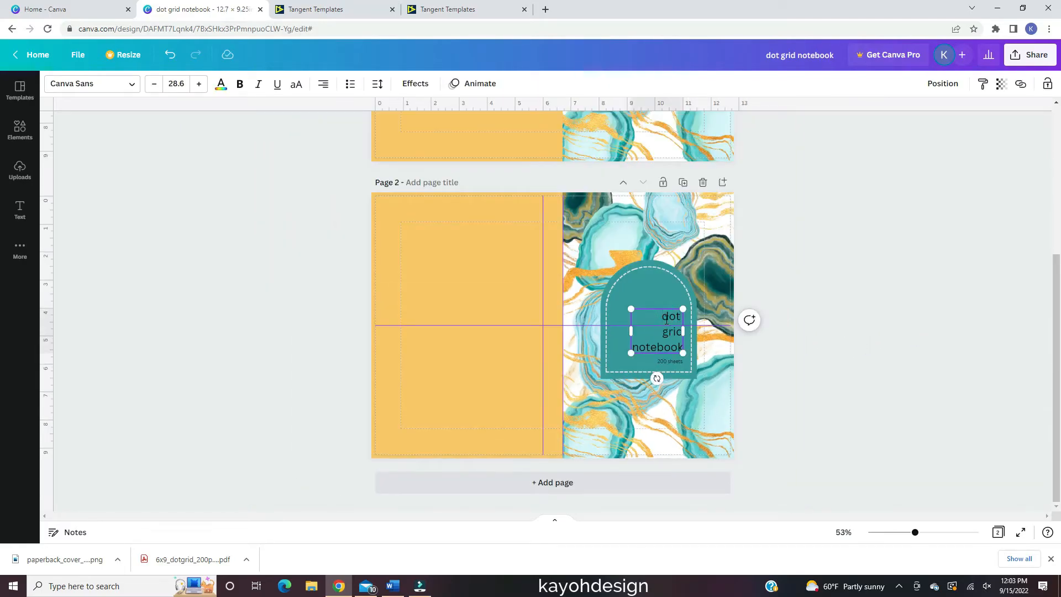
pyautogui.click(832, 285)
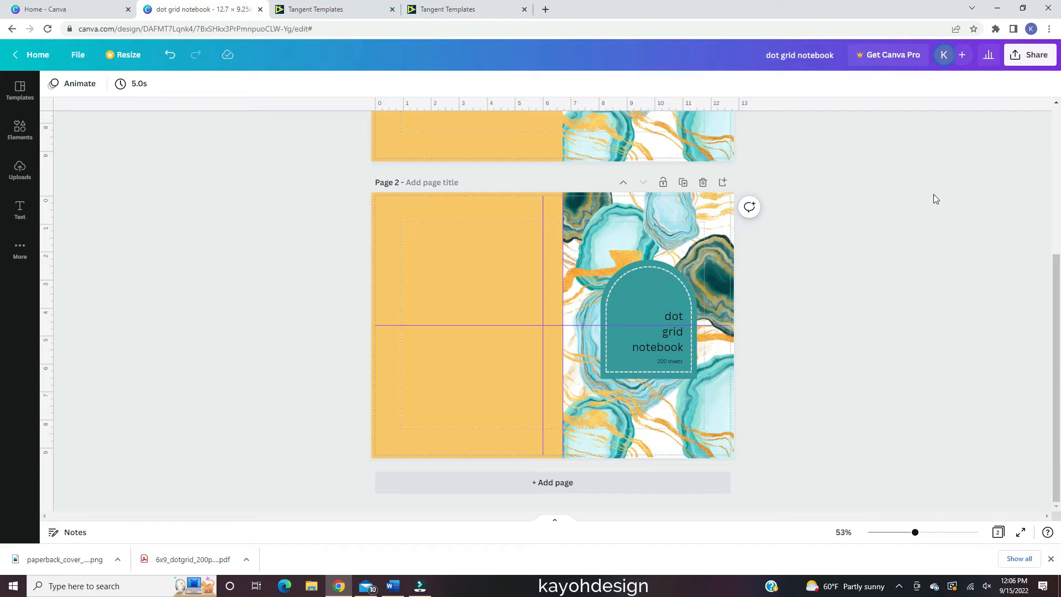
# Set the design's download file type to PDF Print and turn on Flatten PDF
pyautogui.click(1030, 60)
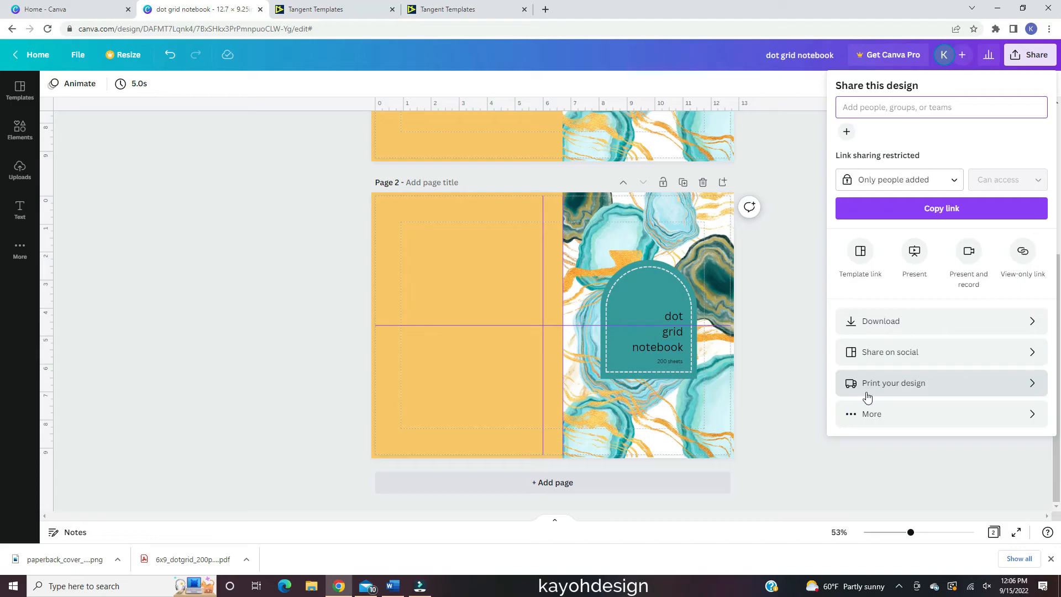
pyautogui.click(915, 327)
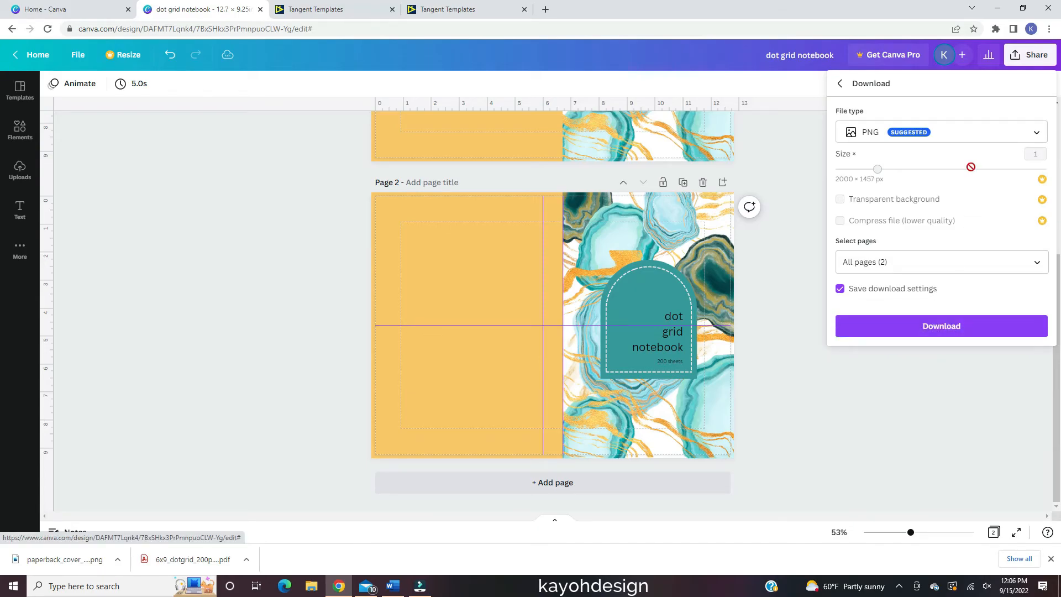
pyautogui.click(1039, 132)
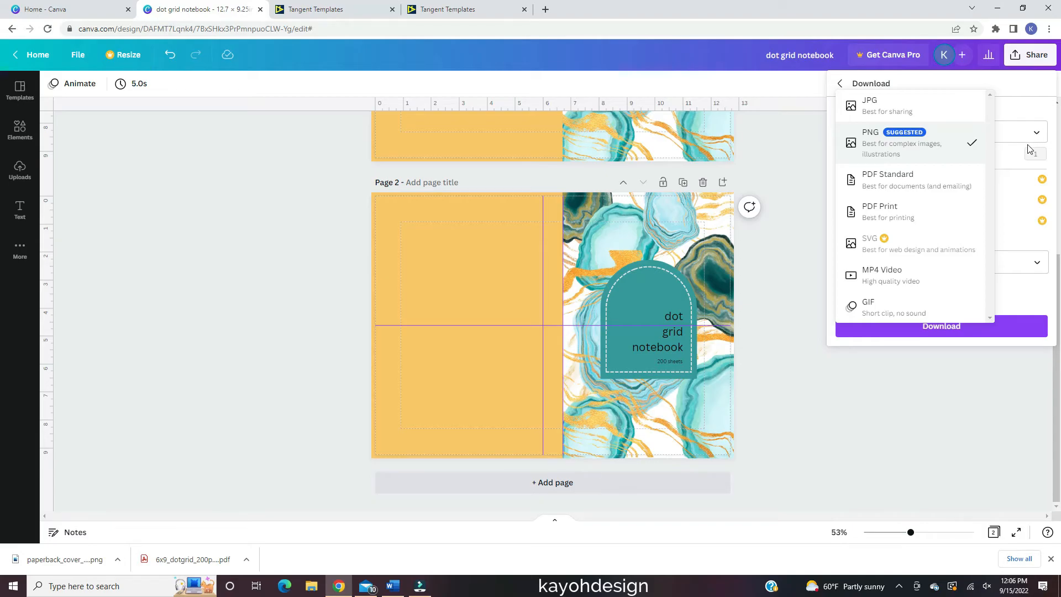
pyautogui.click(951, 223)
pyautogui.moveTo(938, 165)
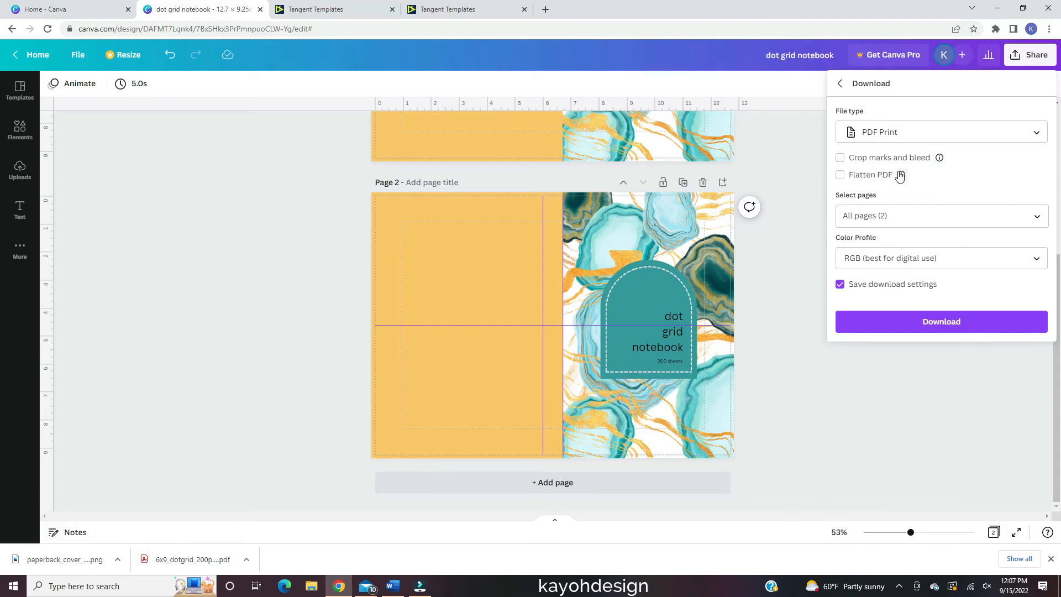
pyautogui.moveTo(903, 176)
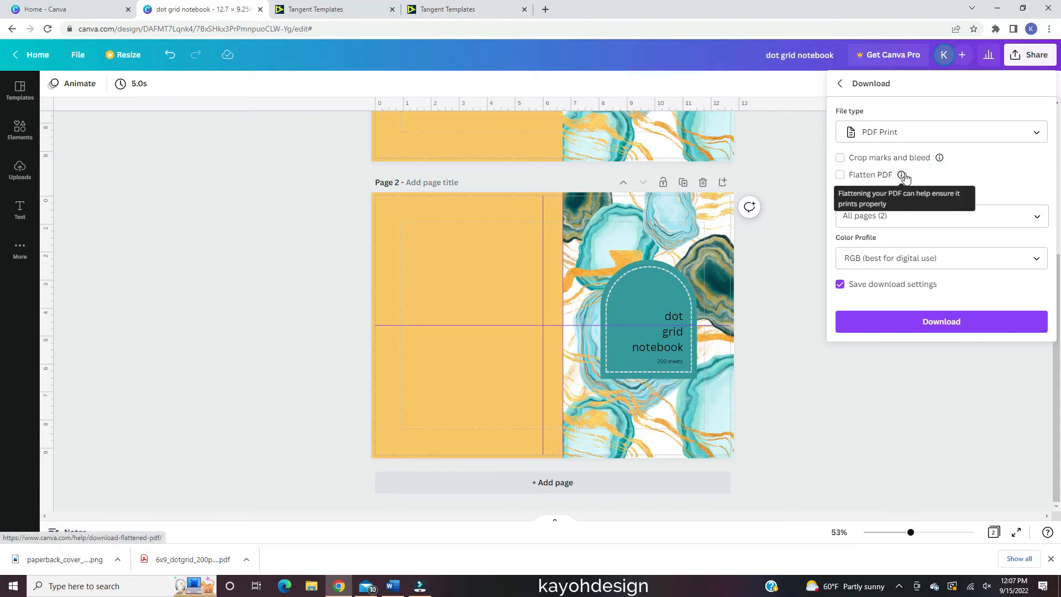
pyautogui.click(839, 177)
pyautogui.moveTo(904, 179)
# Limit the download to page 2, the arch cover, by deselecting all pages and selecting only that page
pyautogui.click(1039, 221)
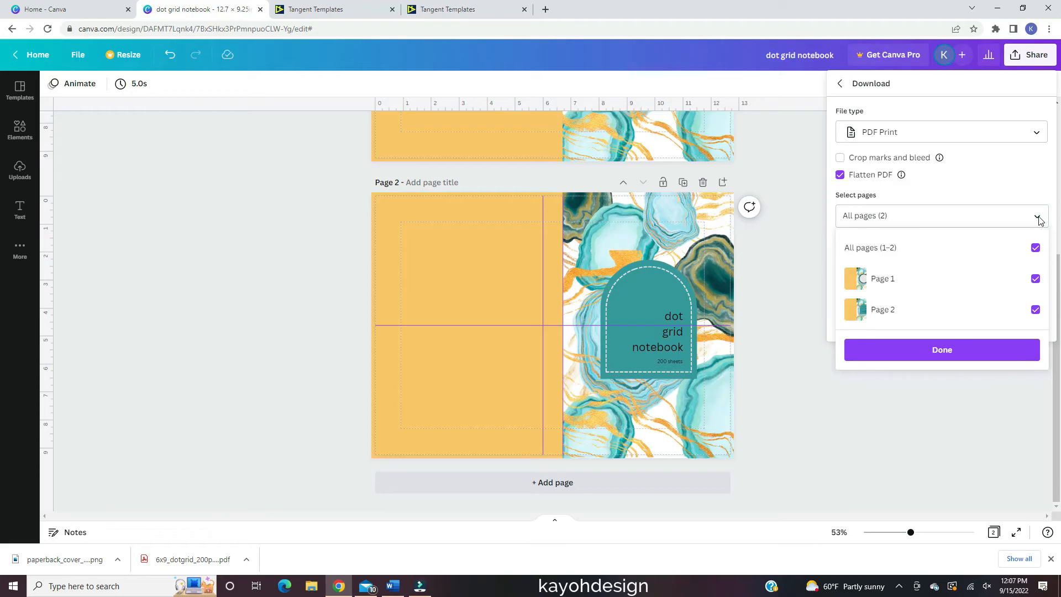
pyautogui.click(1036, 248)
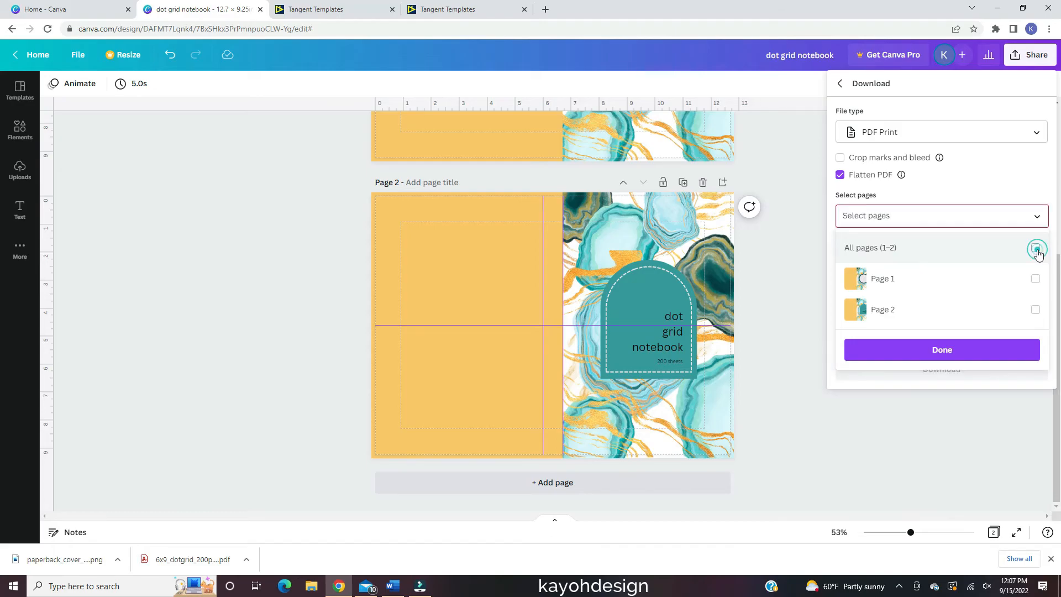
pyautogui.click(1035, 311)
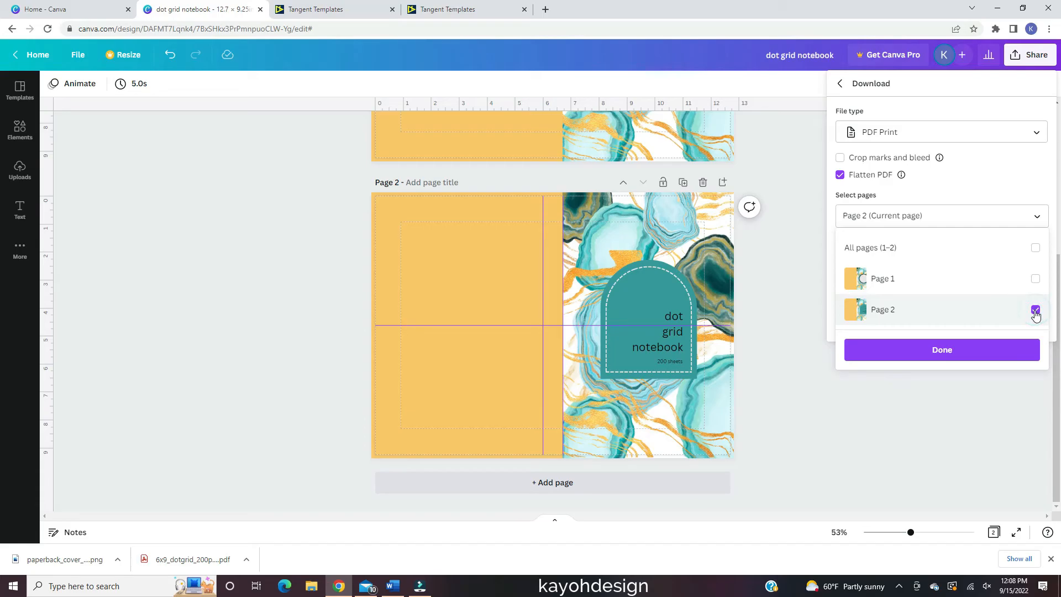
pyautogui.click(1044, 197)
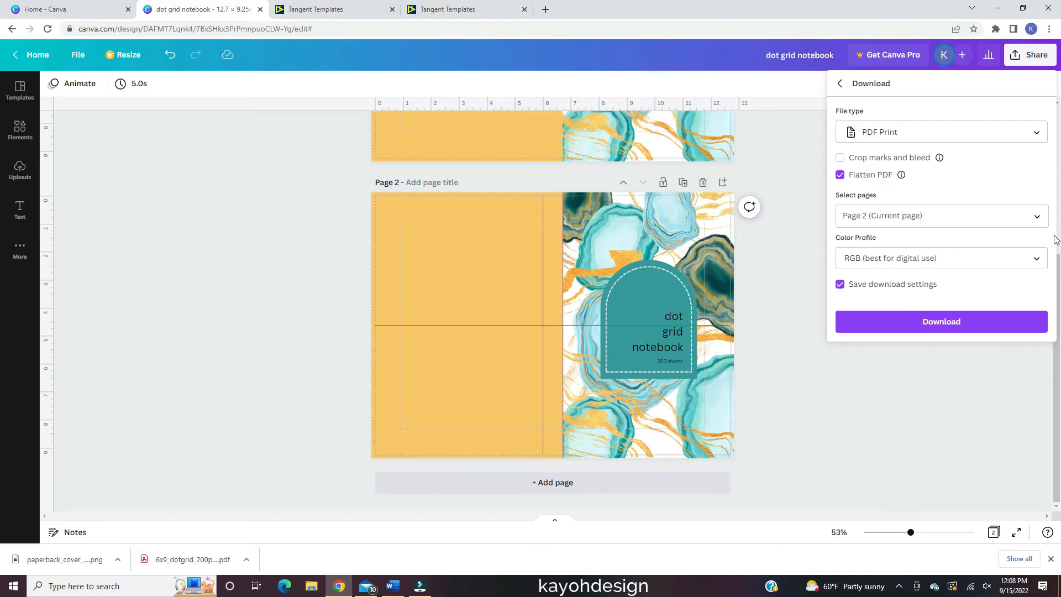
# Choose the RGB (best for digital use) color profile and download the cover PDF
pyautogui.click(1035, 266)
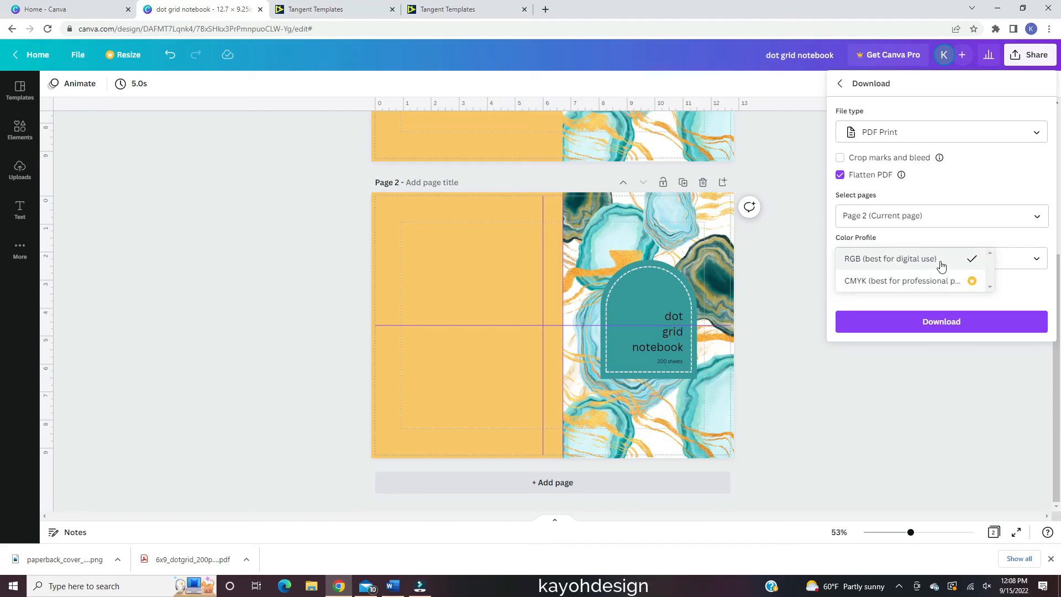
pyautogui.click(974, 260)
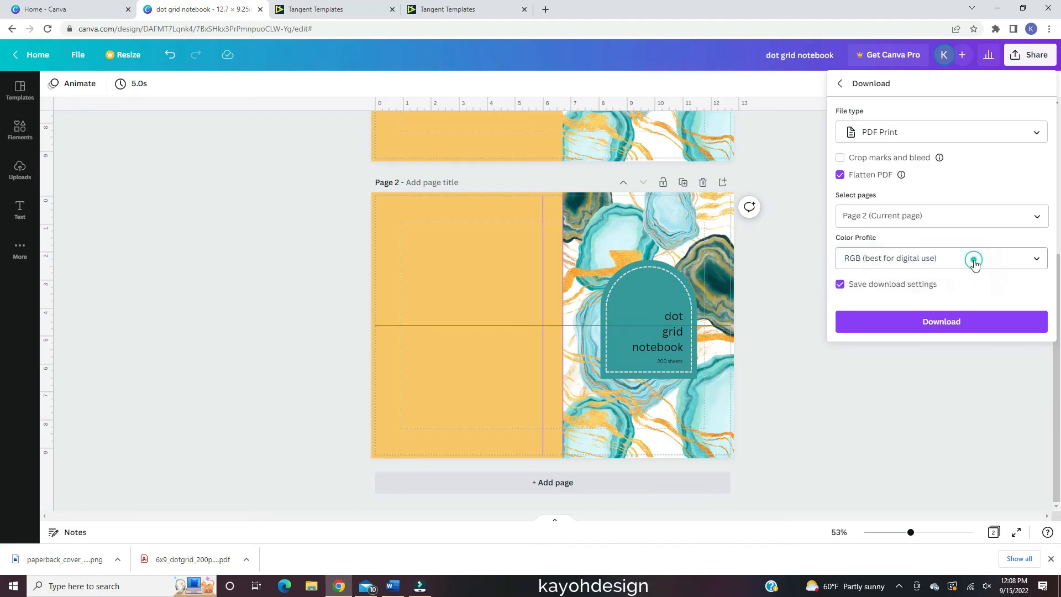
pyautogui.click(958, 329)
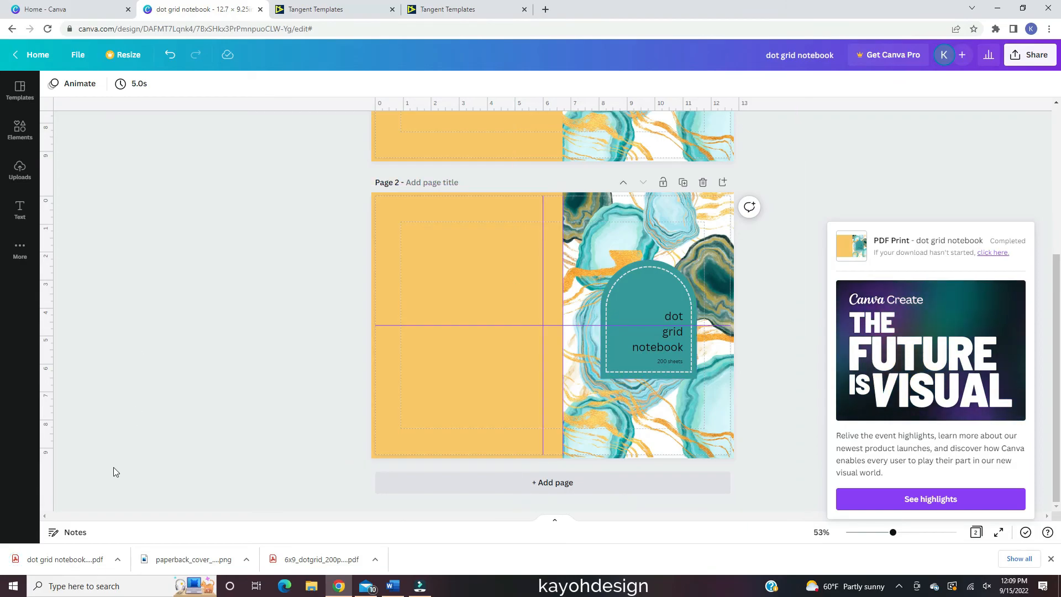
# Open the downloaded dot grid notebook cover PDF and zoom out to check the whole cover
pyautogui.click(50, 561)
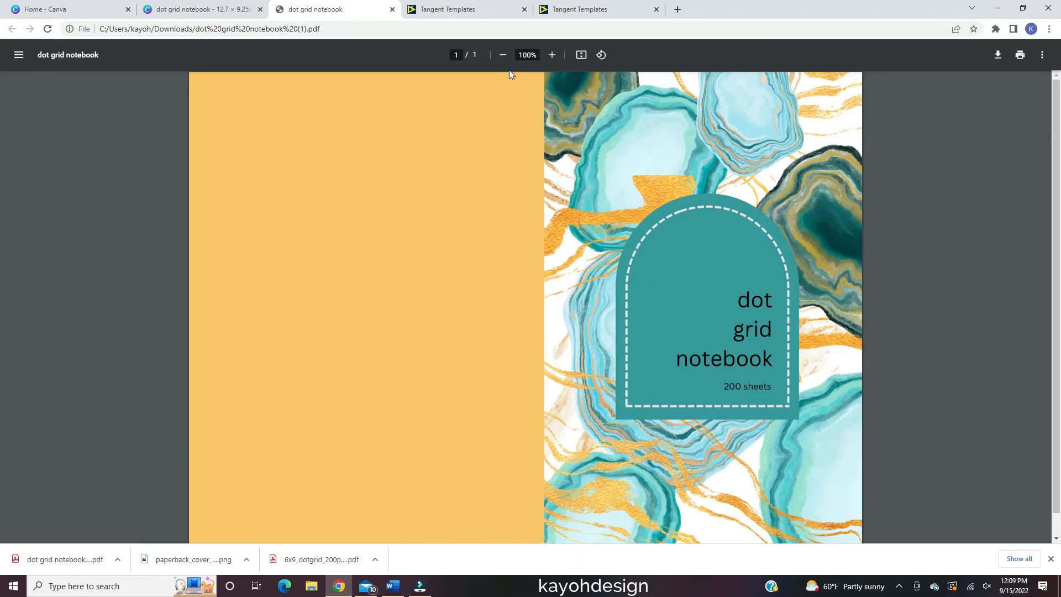
pyautogui.click(504, 56)
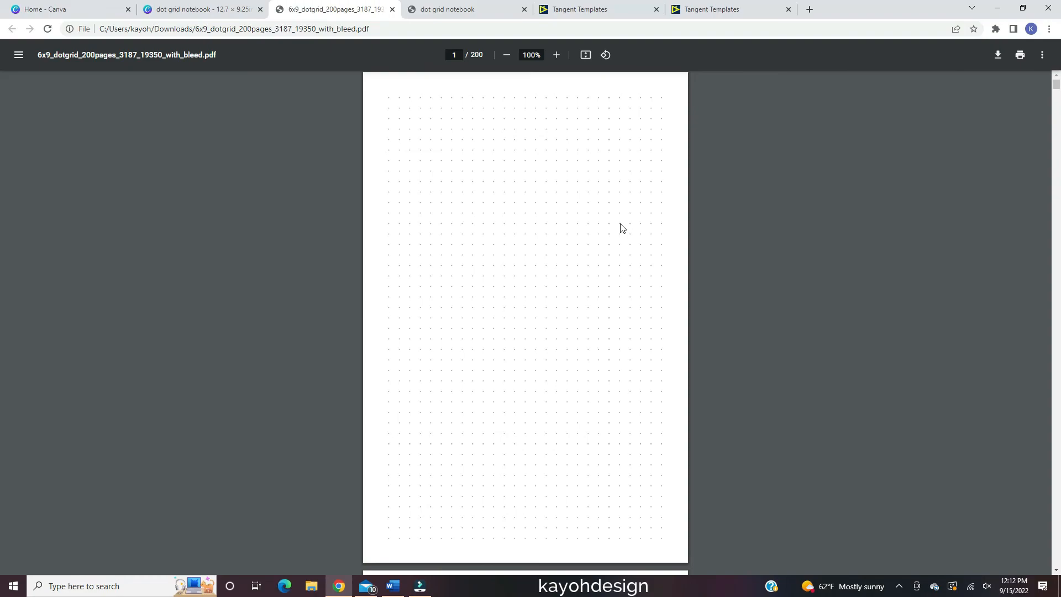
# Look through the first pages of the 6x9 dot grid interior PDF with bleed
pyautogui.scroll(-9, 622, 227)
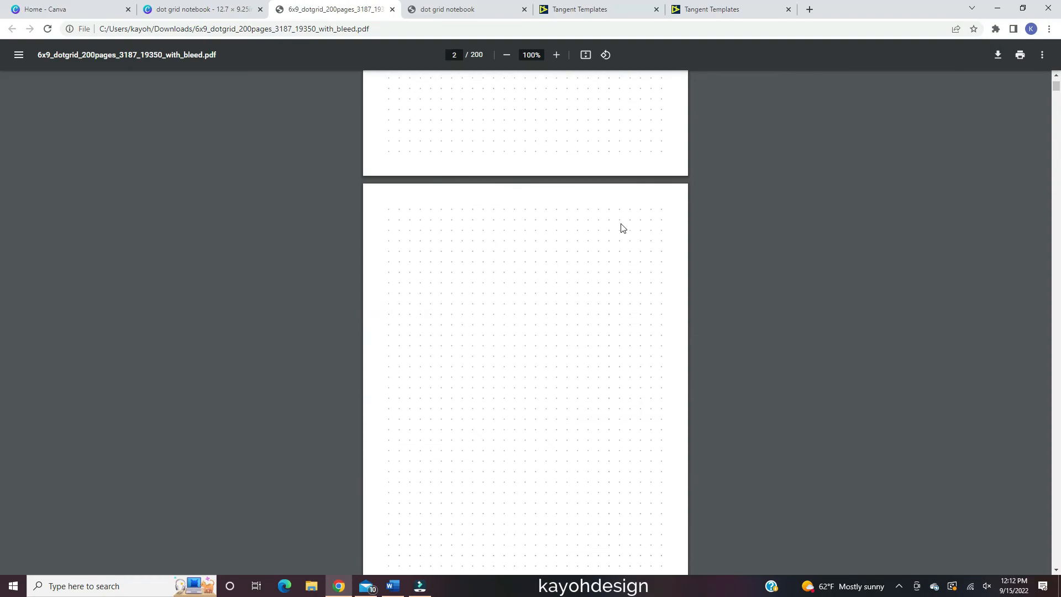
pyautogui.scroll(-8, 623, 228)
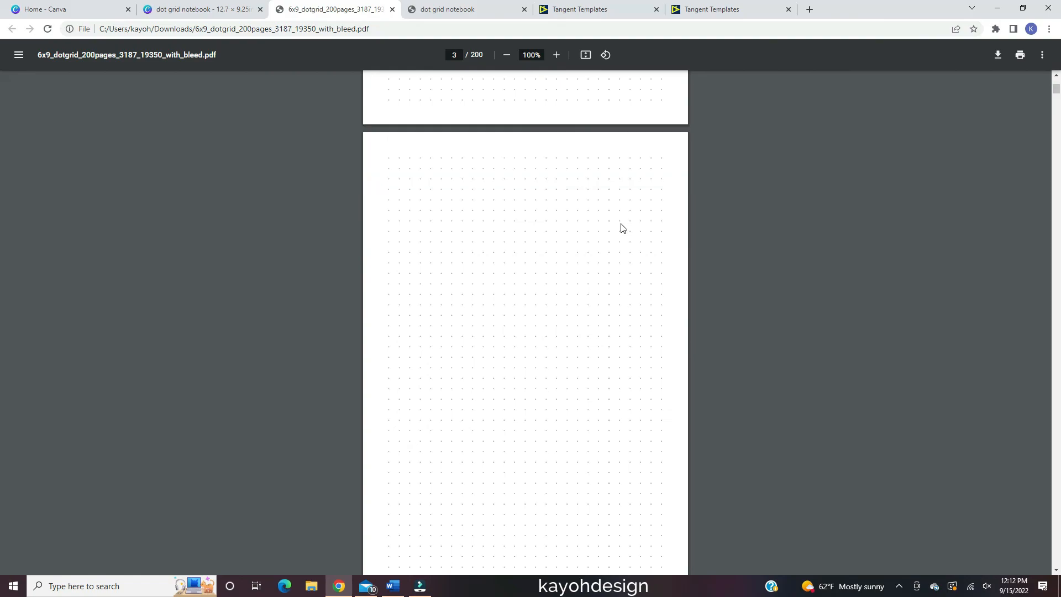
pyautogui.scroll(-12, 622, 228)
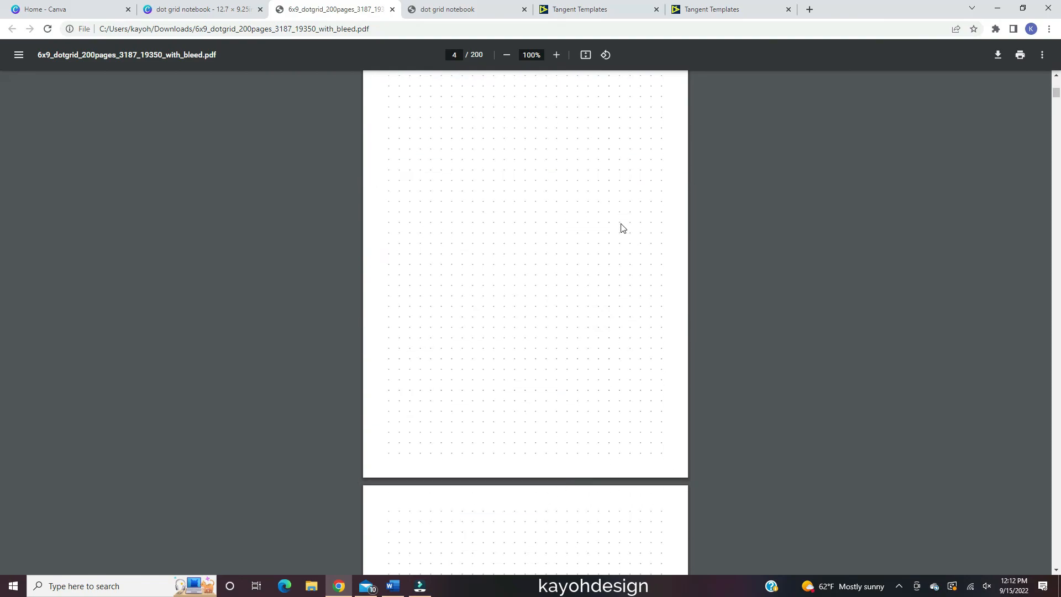
pyautogui.scroll(-10, 622, 227)
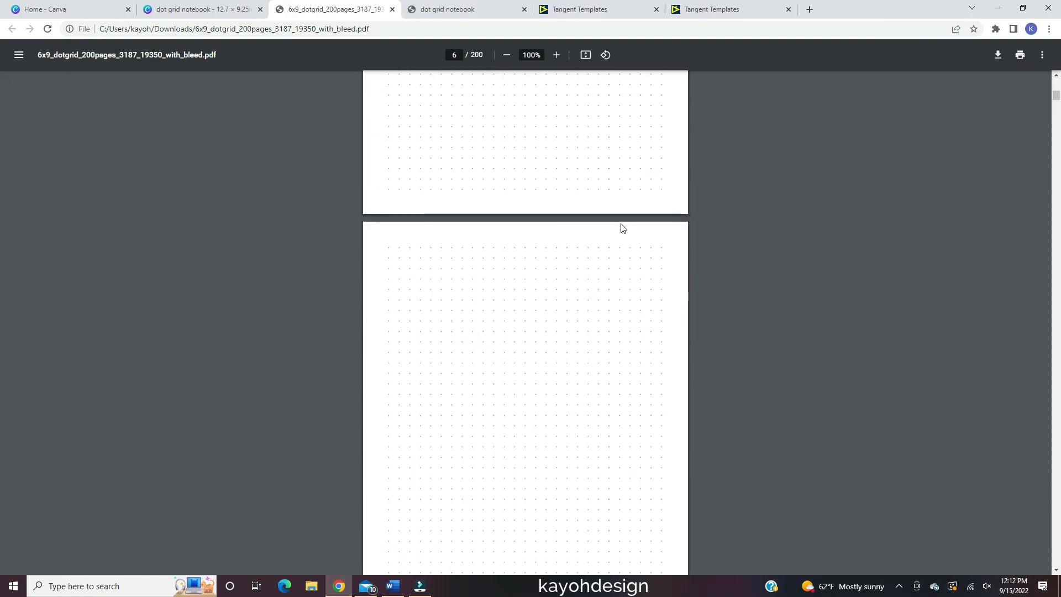